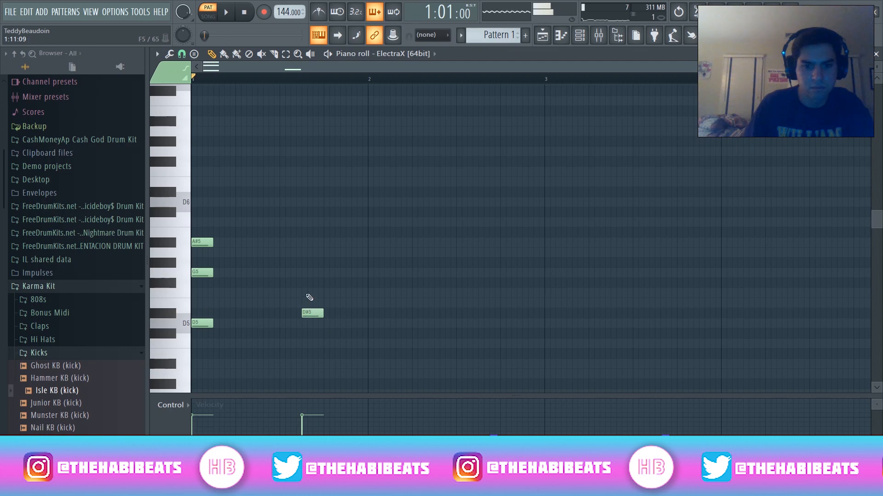
# Step: Complete the second chord in bar 1 by adding G5 and A#5 above the D#5 note, and play it back
pyautogui.click(304, 273)
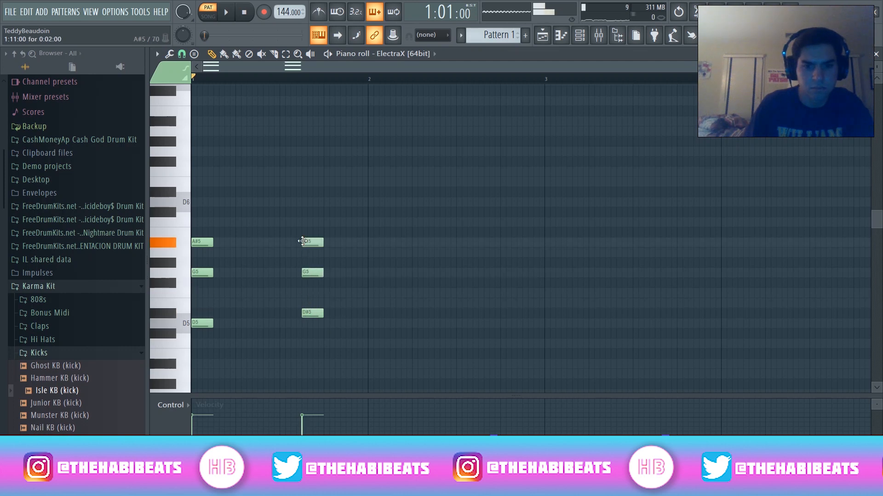
pyautogui.press('space')
pyautogui.press('space')
# Step: Move the three-note D#5 chord later to step 13 of bar 1 and play the pattern to check its timing
pyautogui.moveTo(316, 222); pyautogui.dragTo(336, 314)
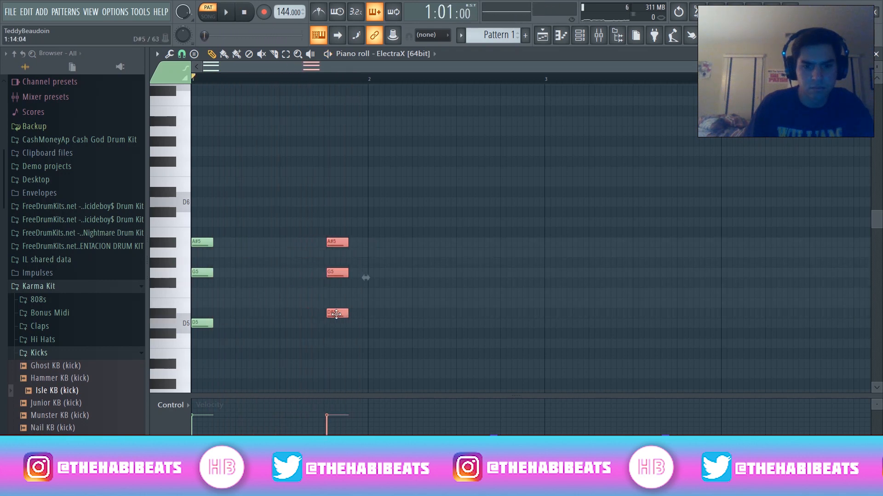
pyautogui.press('space')
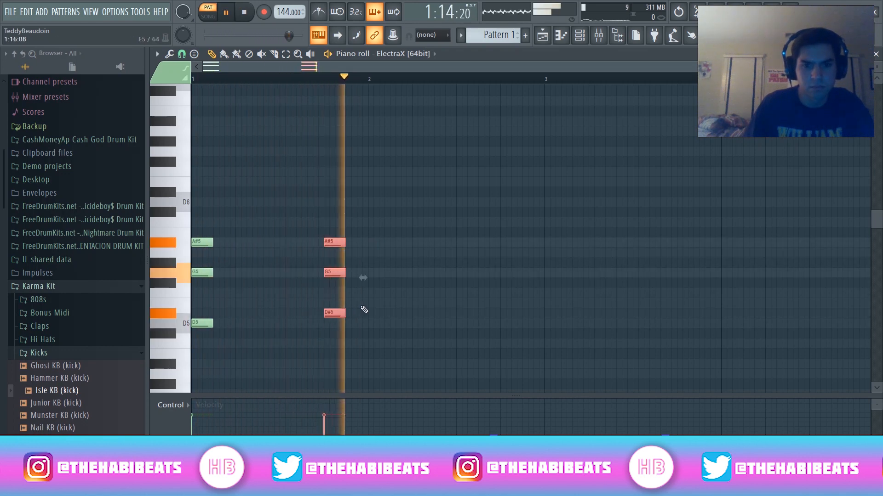
pyautogui.press('space')
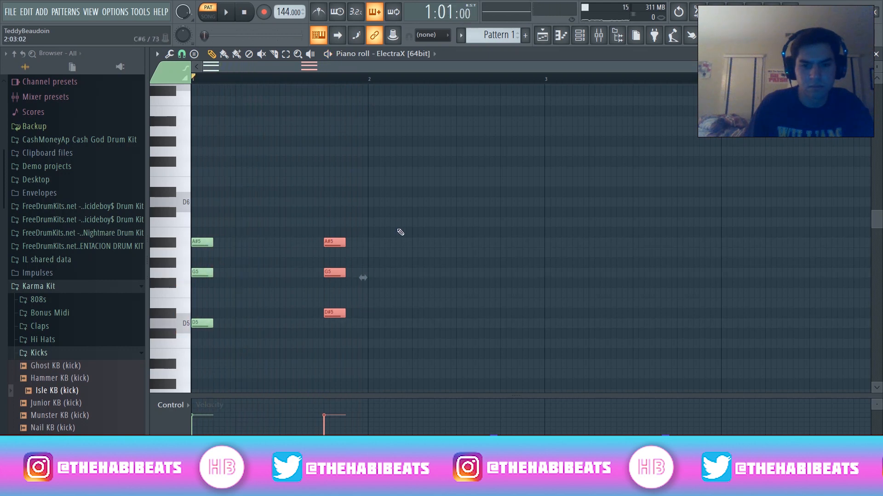
pyautogui.press('space')
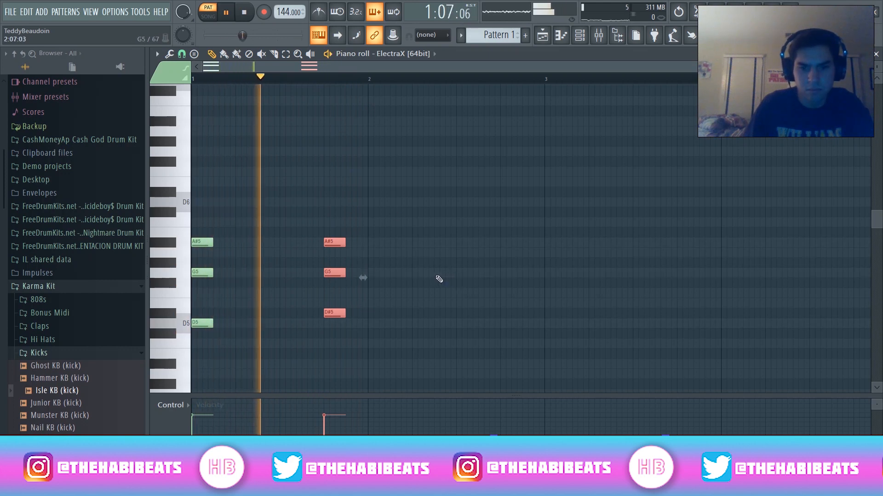
pyautogui.press('space')
# Step: Duplicate the two chords of bar 1 so that the copies start at bar 3, and play the pattern
pyautogui.moveTo(408, 198); pyautogui.dragTo(548, 314)
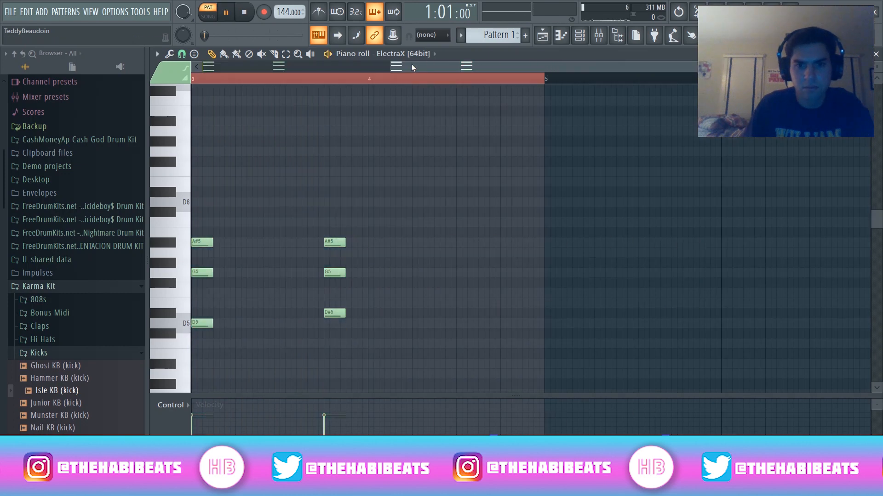
pyautogui.press('space')
pyautogui.moveTo(411, 65); pyautogui.dragTo(370, 72)
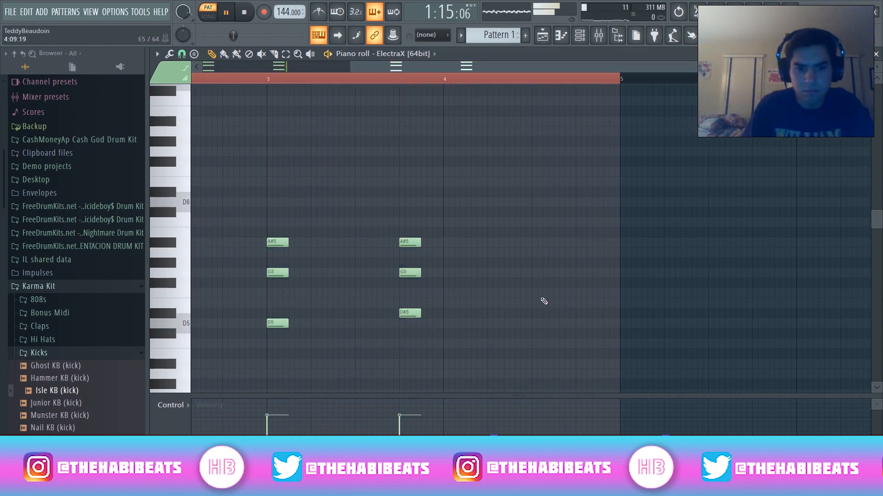
# Step: Add a third chord of G5, A#5 and D6 at step 9 of bar 4 and play the pattern
pyautogui.moveTo(539, 266); pyautogui.dragTo(531, 276)
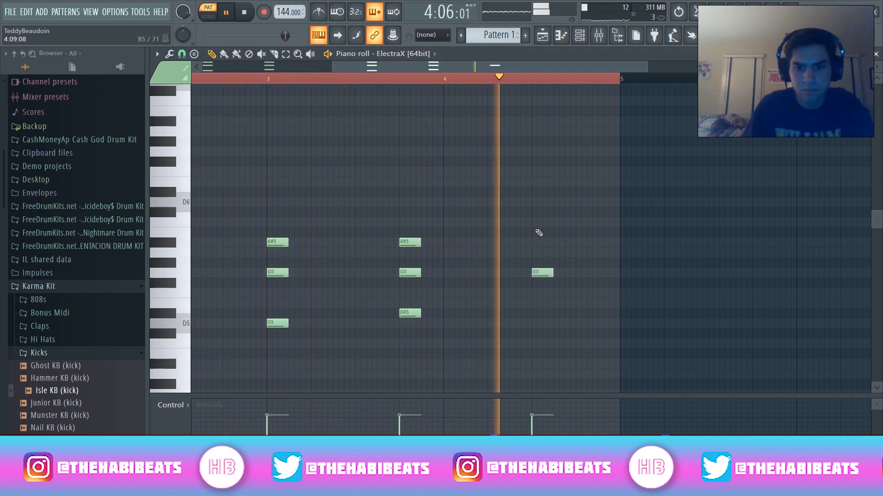
pyautogui.press('space')
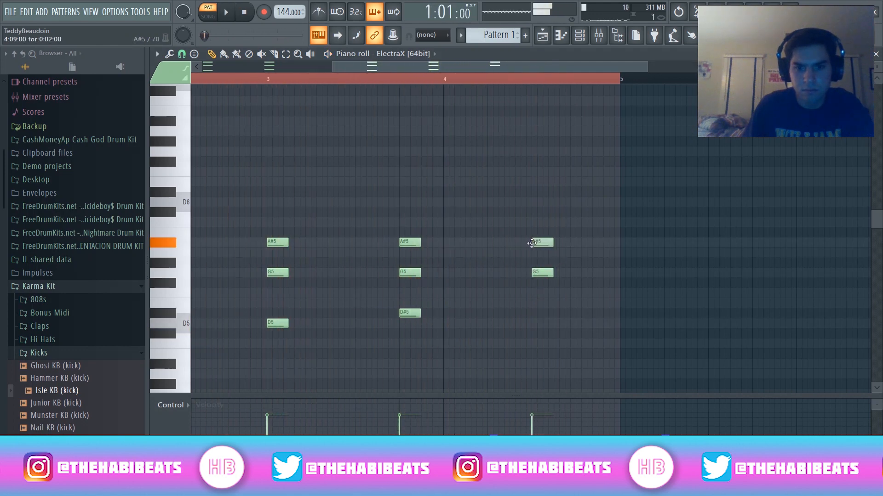
pyautogui.click(535, 207)
pyautogui.press('space')
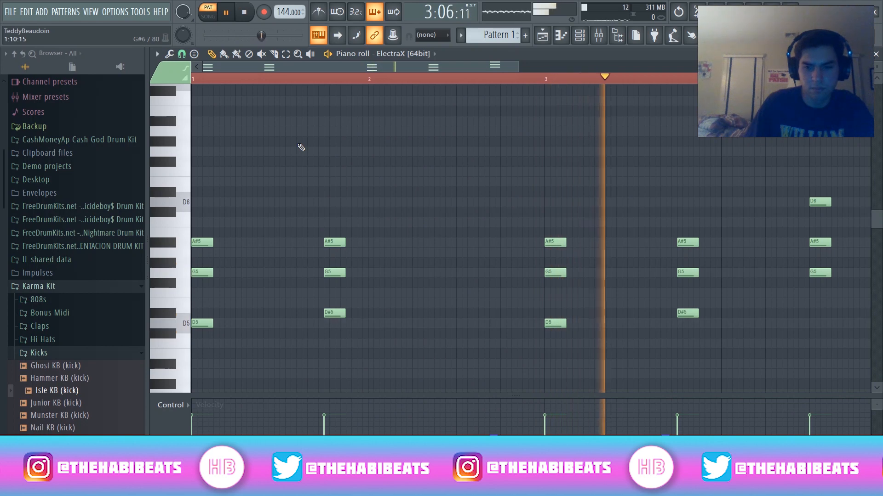
pyautogui.press('space')
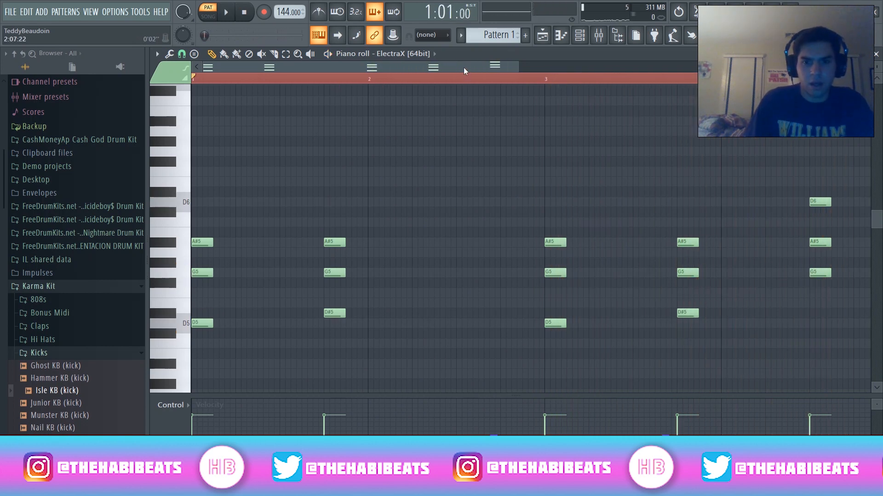
# Step: Lower the G5 note of the first chord in bar 1 to G4 and play the pattern
pyautogui.moveTo(517, 67); pyautogui.dragTo(462, 66)
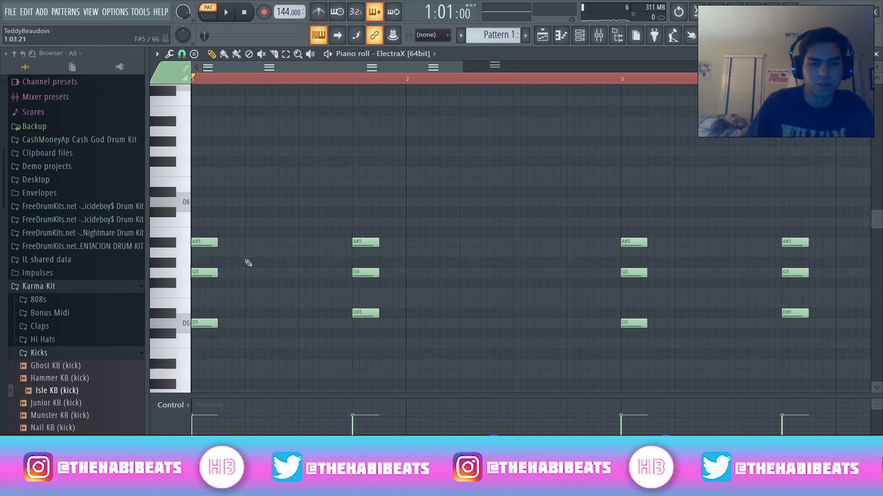
pyautogui.scroll(-2, 246, 269)
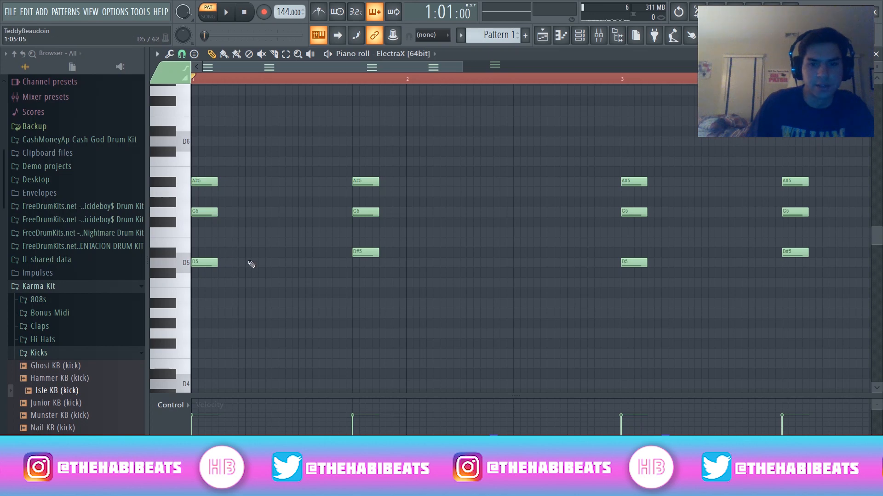
pyautogui.scroll(-1, 252, 265)
pyautogui.moveTo(199, 180); pyautogui.dragTo(196, 309)
pyautogui.press('space')
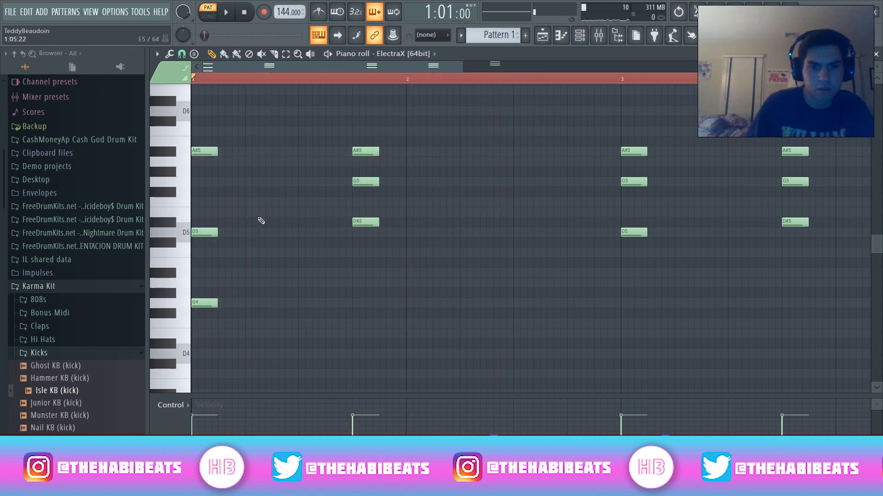
# Step: Lower the G5 note of the chord at the start of bar 3 to G4 and play it back
pyautogui.moveTo(427, 67); pyautogui.dragTo(485, 64)
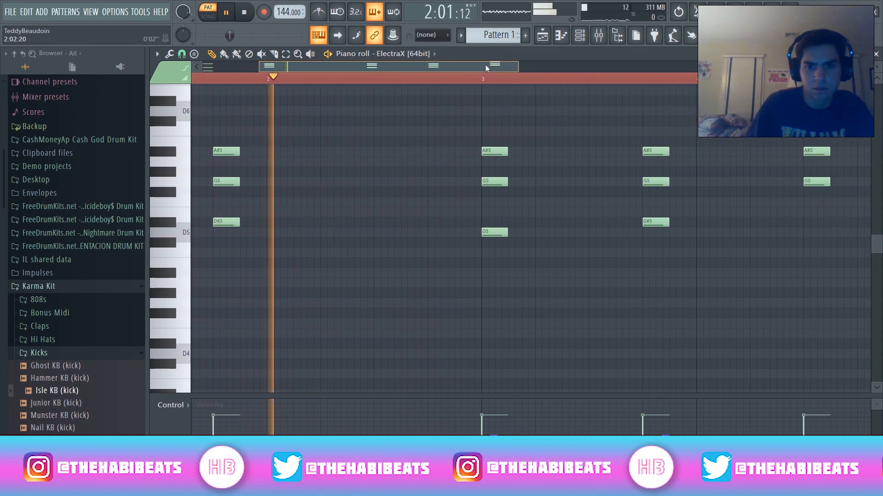
pyautogui.press('space')
pyautogui.moveTo(478, 182); pyautogui.dragTo(480, 308)
pyautogui.press('space')
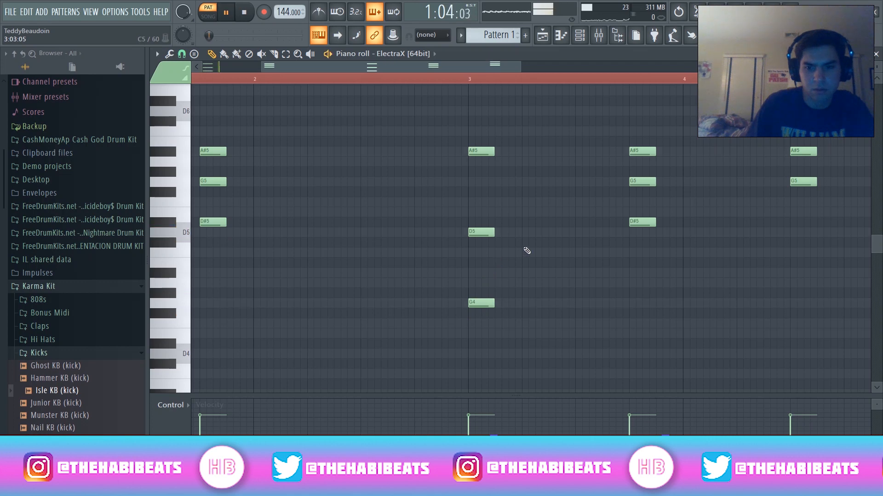
# Step: Lower A#5 to A#4 in the bar 4 chord and in the D#5 chords of bars 1 and 3, listen, and close the piano roll
pyautogui.moveTo(487, 69); pyautogui.dragTo(585, 80)
pyautogui.moveTo(615, 150); pyautogui.dragTo(611, 269)
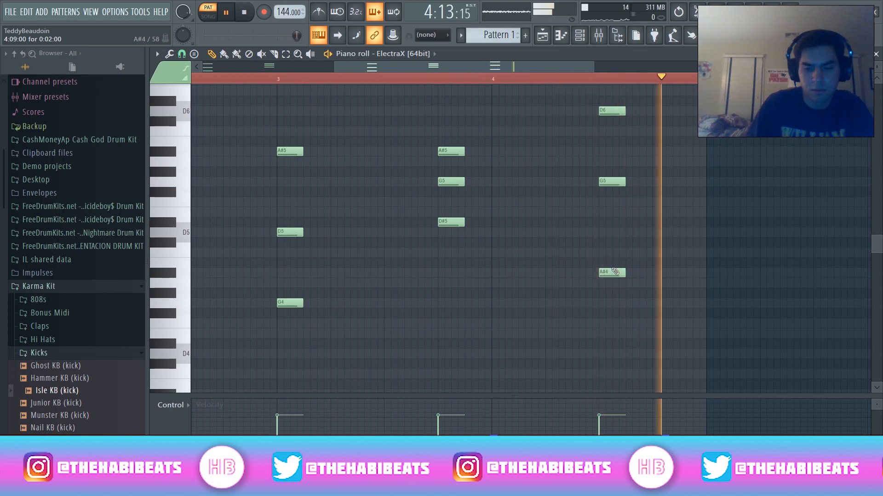
pyautogui.moveTo(468, 66); pyautogui.dragTo(245, 102)
pyautogui.moveTo(359, 152); pyautogui.dragTo(359, 270)
pyautogui.press('space')
pyautogui.press('space')
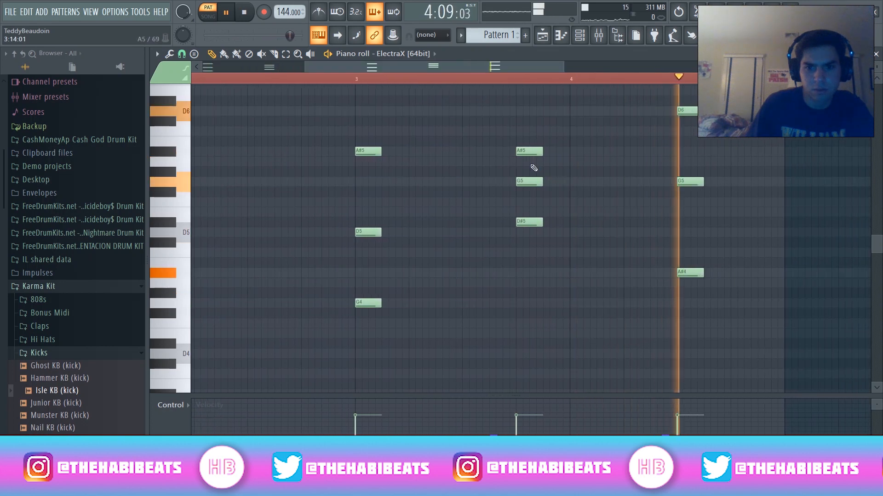
pyautogui.moveTo(528, 152); pyautogui.dragTo(526, 280)
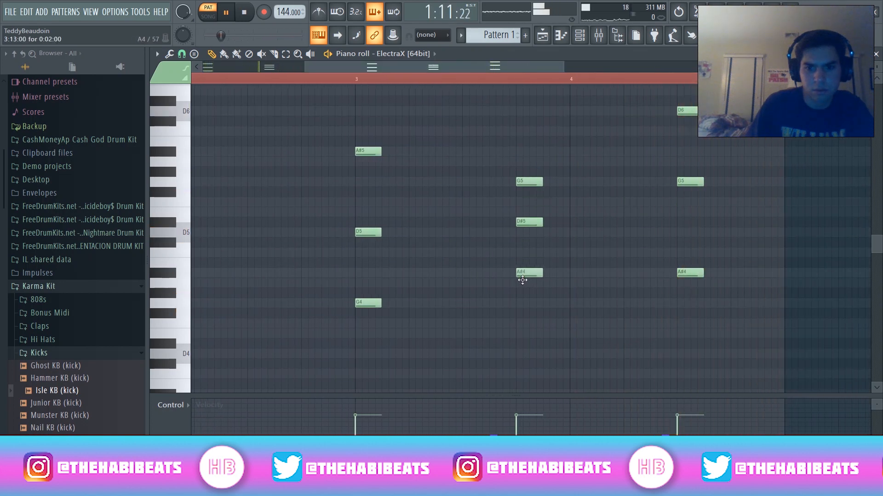
pyautogui.click(876, 54)
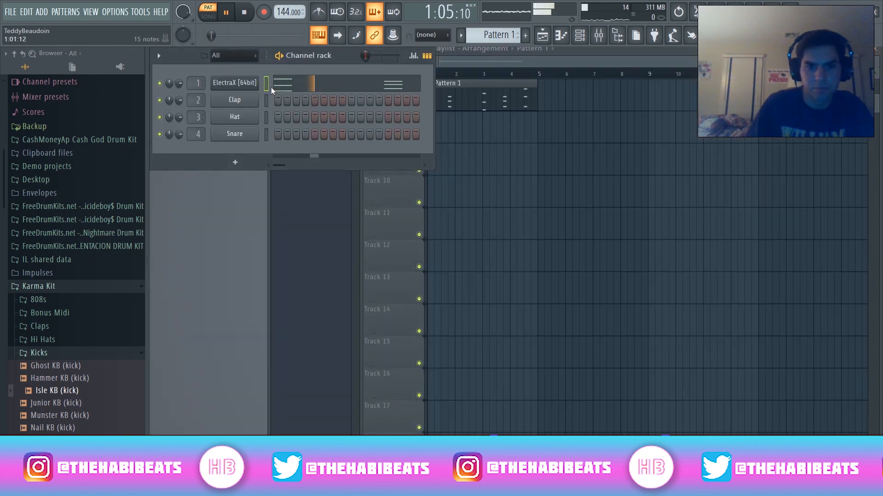
pyautogui.press('space')
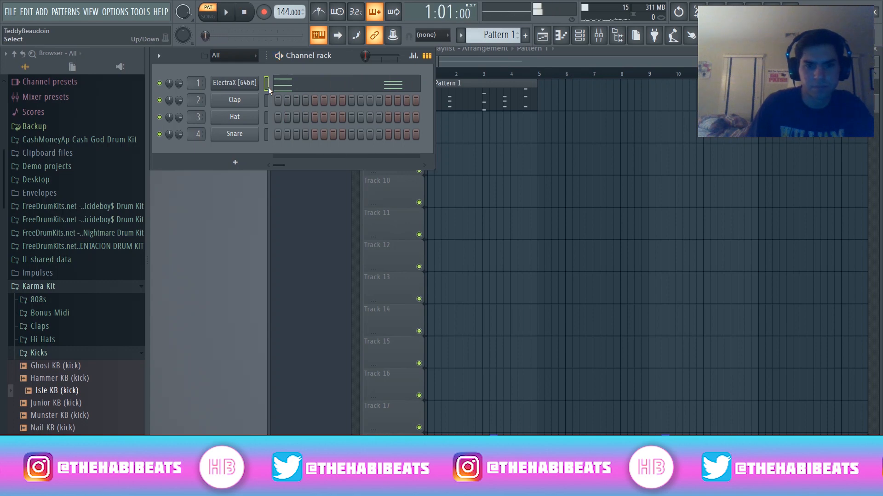
# Step: Replace the Clap channel with a second ElectraX [64bit] instrument from the full plugin list and put its window away
pyautogui.rightClick(236, 100)
pyautogui.moveTo(297, 192)
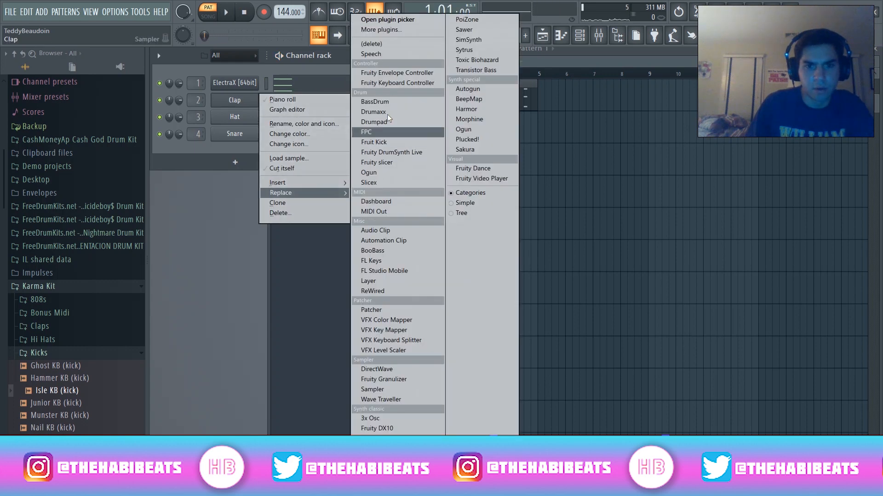
pyautogui.click(398, 30)
pyautogui.scroll(-4, 357, 414)
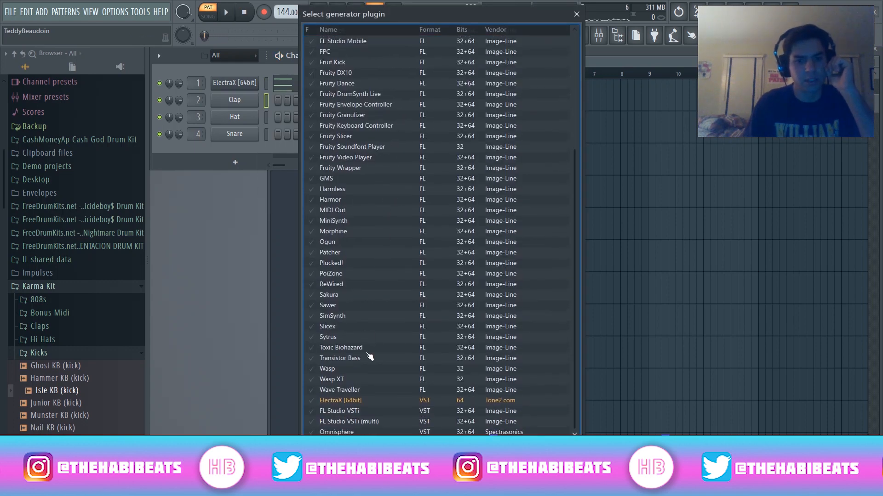
pyautogui.doubleClick(357, 401)
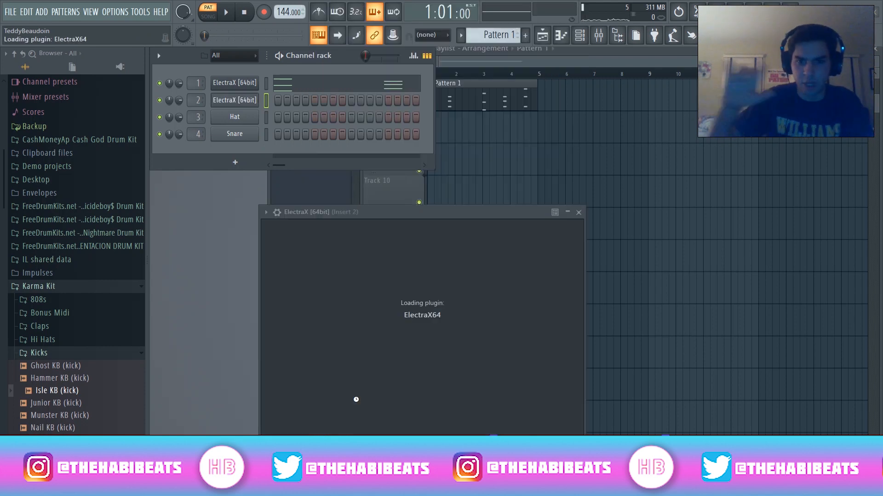
pyautogui.moveTo(369, 212); pyautogui.dragTo(360, 141)
pyautogui.click(291, 176)
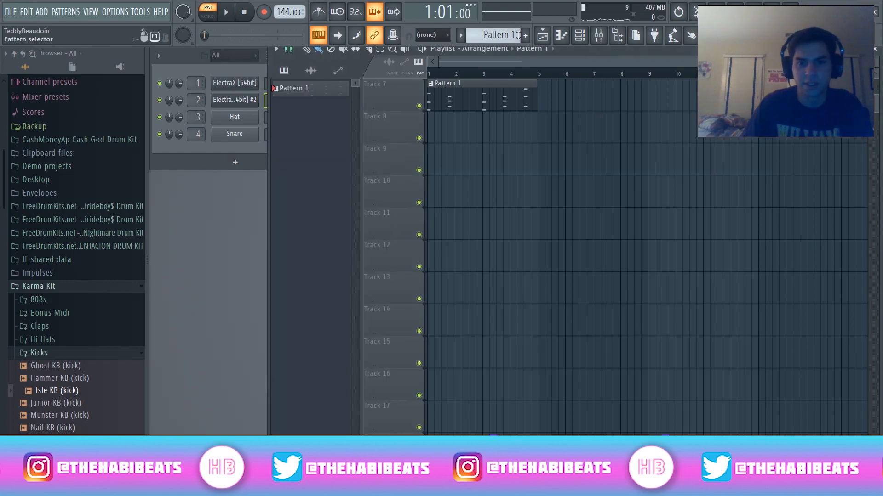
# Step: Create Pattern 2 with its default name and place it on Track 8 of the playlist, spanning bars 1 to 4
pyautogui.click(525, 34)
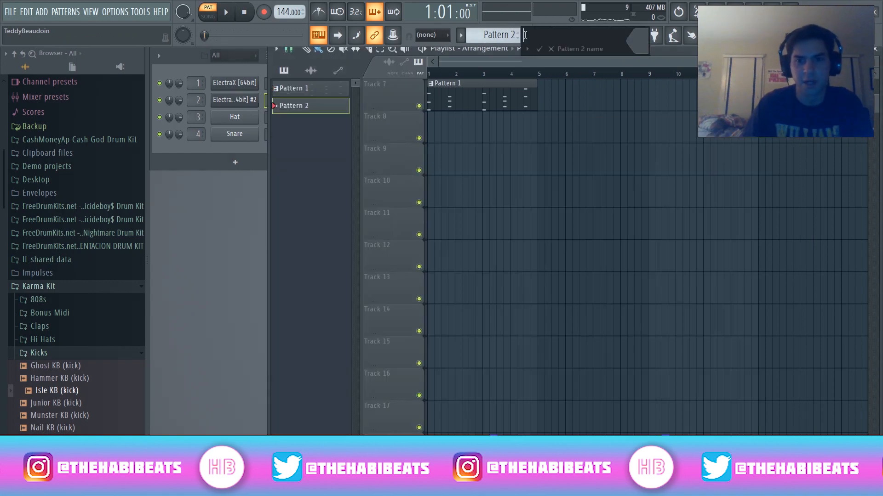
pyautogui.press('Return')
pyautogui.click(525, 35)
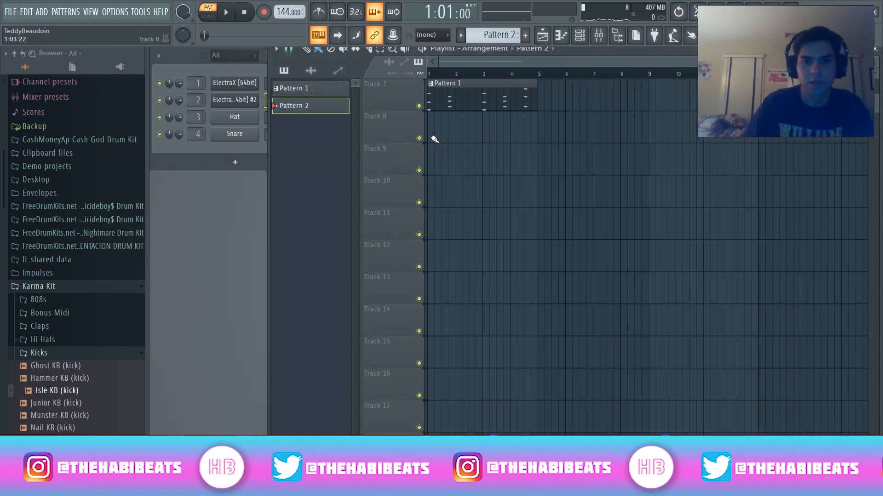
pyautogui.moveTo(490, 134); pyautogui.dragTo(535, 135)
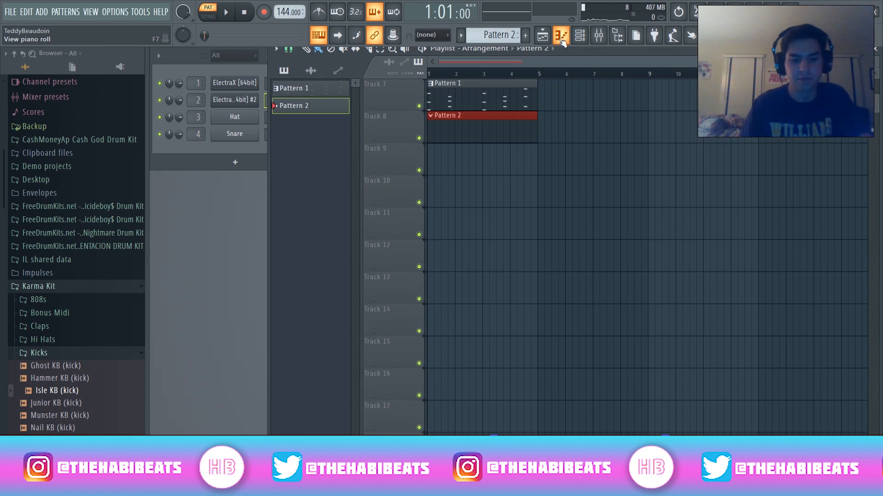
# Step: Open the second ElectraX's piano roll in Pattern 2 and place a D6 note at the start of bar 1
pyautogui.doubleClick(488, 131)
pyautogui.click(200, 232)
pyautogui.moveTo(197, 207); pyautogui.dragTo(183, 104)
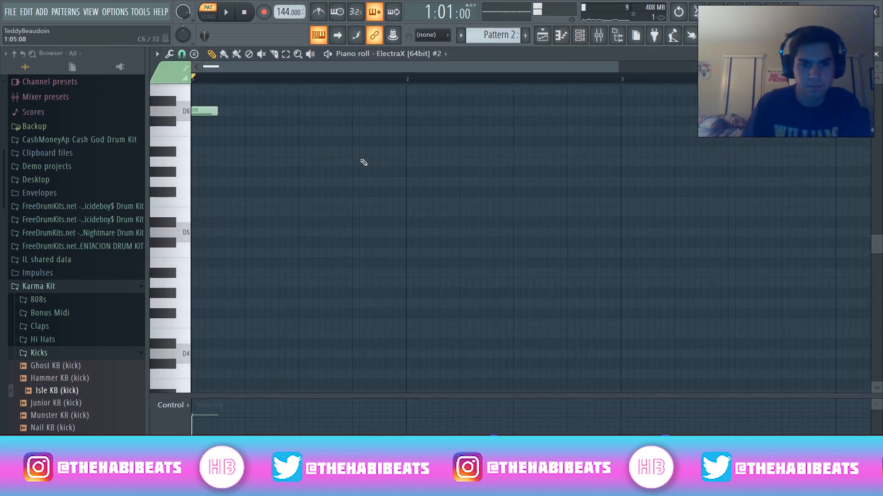
pyautogui.scroll(4, 363, 162)
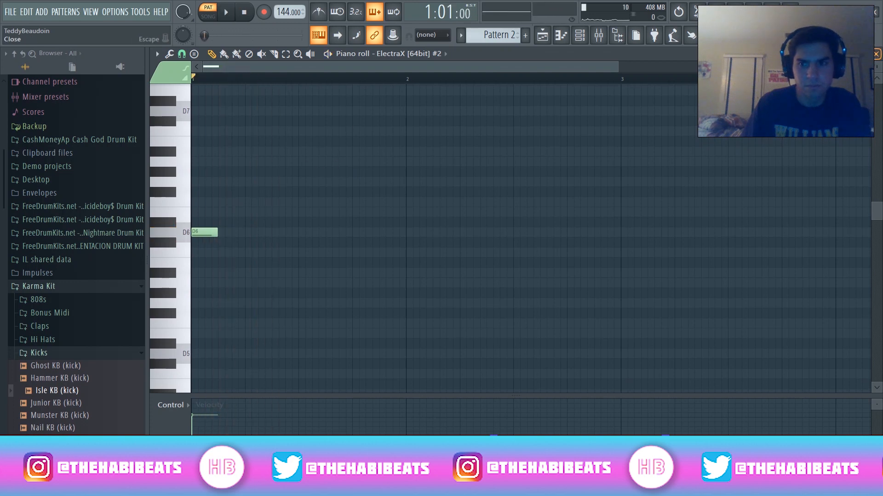
# Step: Switch playback to song mode, reopen the piano roll for Pattern 2, and play both patterns together
pyautogui.click(877, 54)
pyautogui.click(462, 74)
pyautogui.press('l')
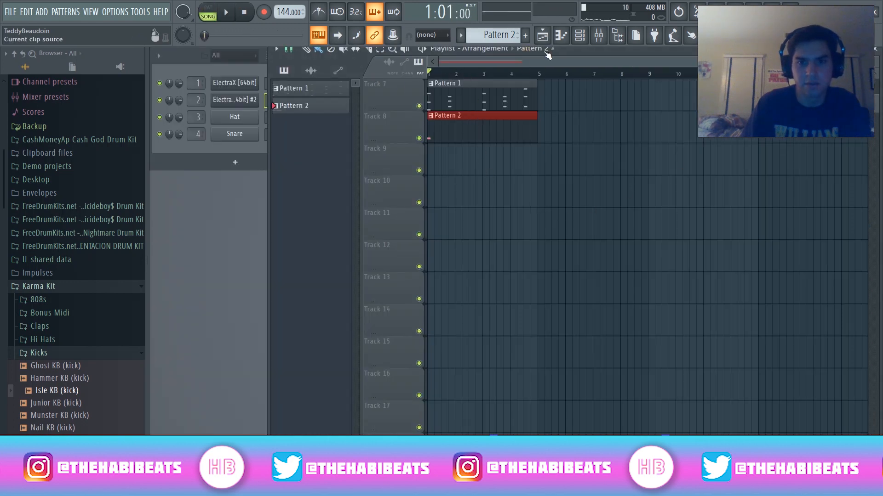
pyautogui.click(561, 36)
pyautogui.press('space')
pyautogui.press('space')
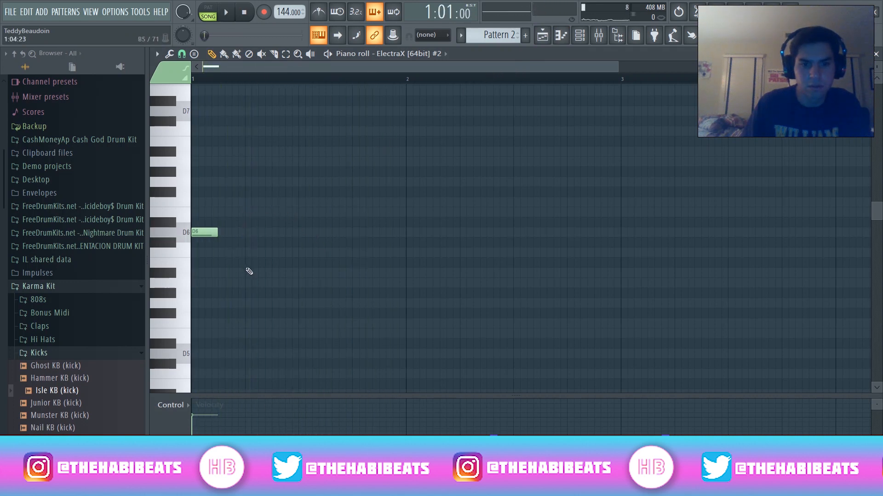
# Step: Add an A#5 note to the melody at step 7 of bar 1, checking its timing by playing the song
pyautogui.click(225, 274)
pyautogui.press('space')
pyautogui.press('space')
pyautogui.moveTo(237, 275); pyautogui.dragTo(277, 280)
pyautogui.press('space')
pyautogui.press('space')
pyautogui.press('space')
pyautogui.press('space')
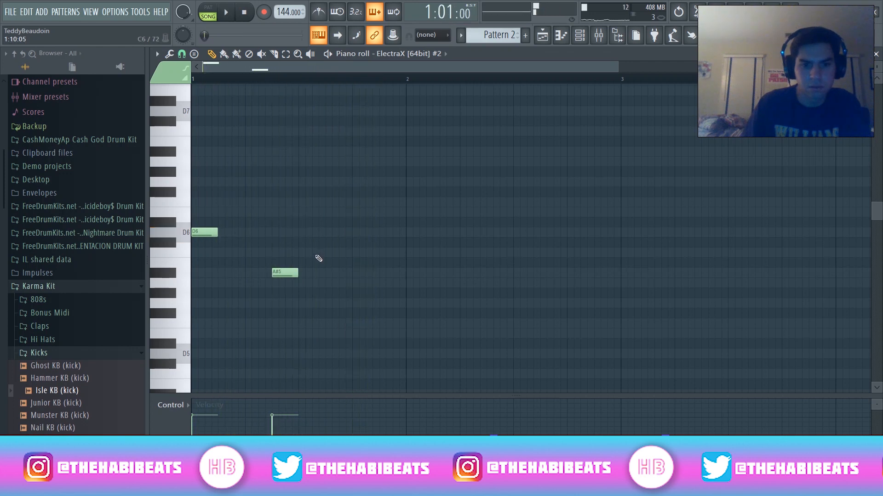
# Step: Add a D#6 melody note at step 13 of bar 1 and replay the song
pyautogui.click(321, 222)
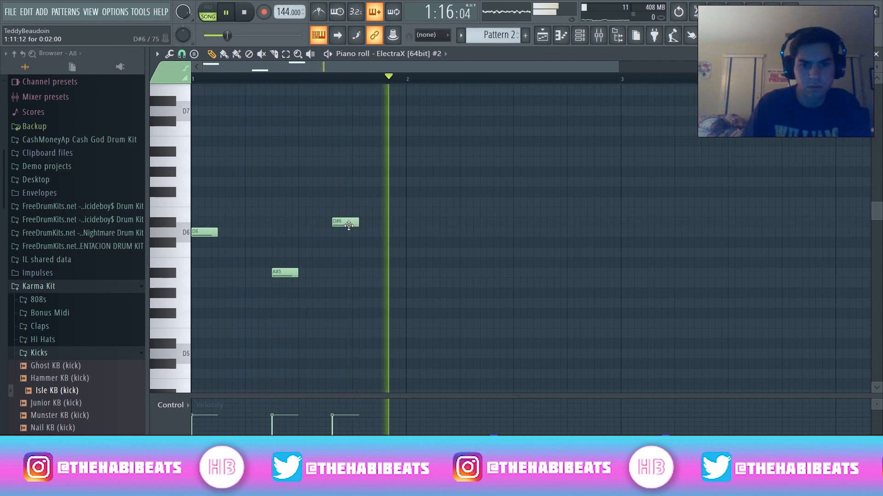
pyautogui.moveTo(347, 223); pyautogui.dragTo(367, 224)
pyautogui.press('space')
pyautogui.press('space')
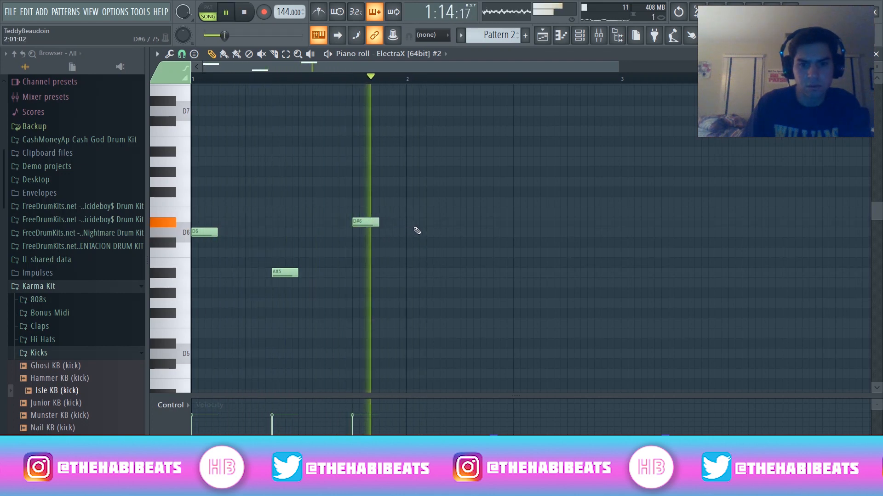
# Step: Add D#6, D6 and C6 melody notes at steps 9, 11 and 13 of bar 2, and play the song
pyautogui.press('space')
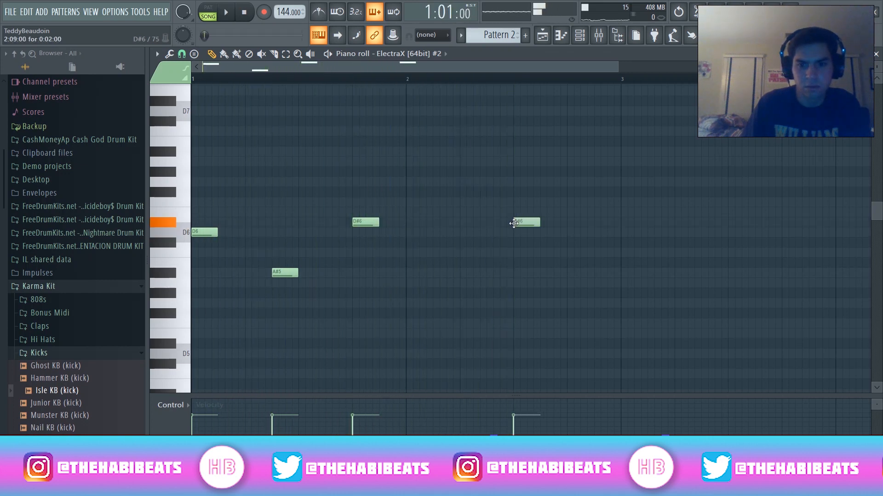
pyautogui.click(514, 223)
pyautogui.moveTo(545, 241); pyautogui.dragTo(545, 229)
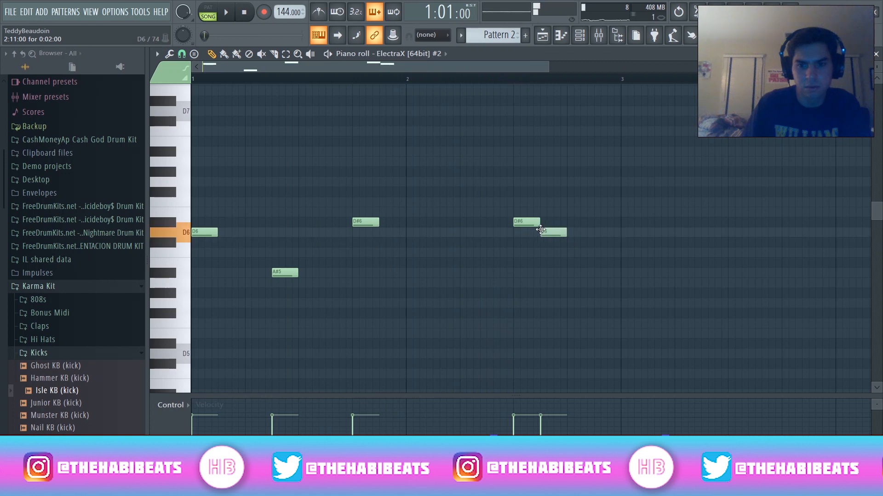
pyautogui.click(567, 257)
pyautogui.press('space')
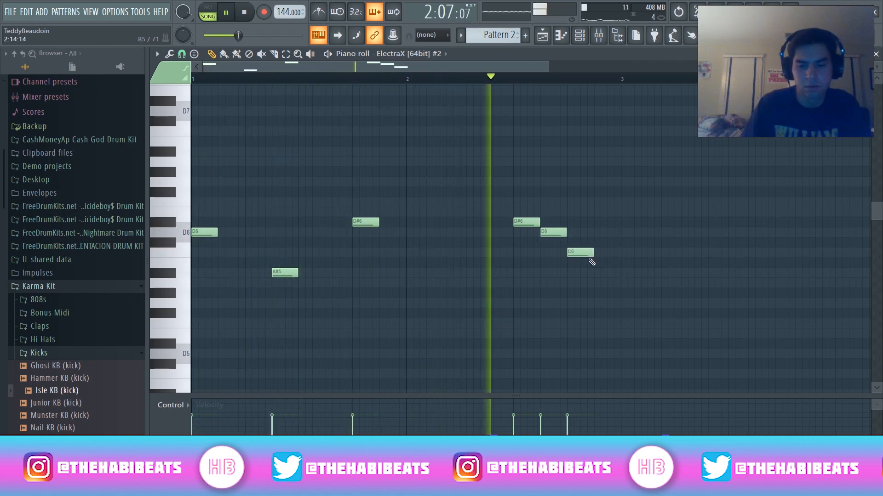
pyautogui.press('space')
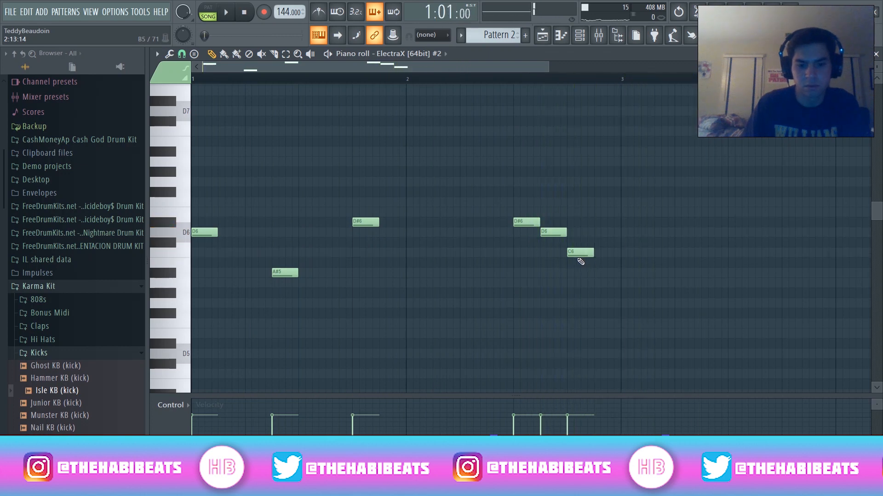
# Step: Duplicate the whole two-bar melody into bars 3 and 4 and play the song
pyautogui.hotkey('ctrl', 'a')
pyautogui.hotkey('ctrl', 'b')
pyautogui.press('space')
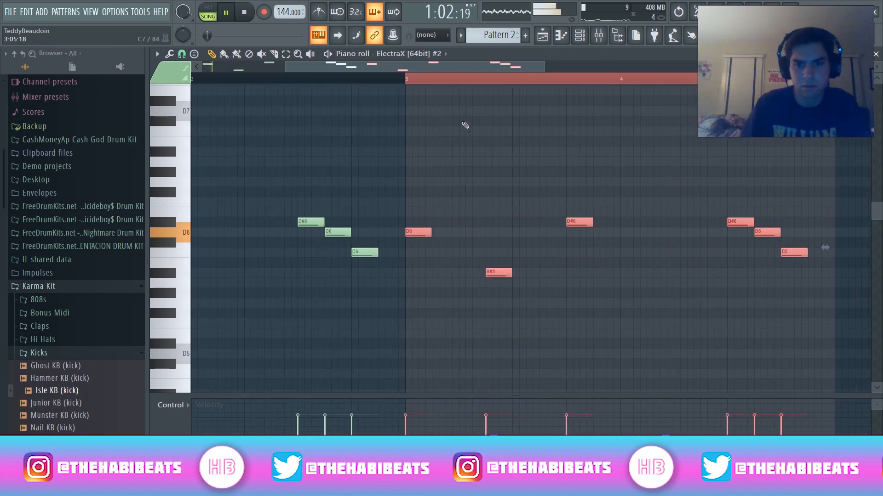
pyautogui.moveTo(446, 68); pyautogui.dragTo(531, 69)
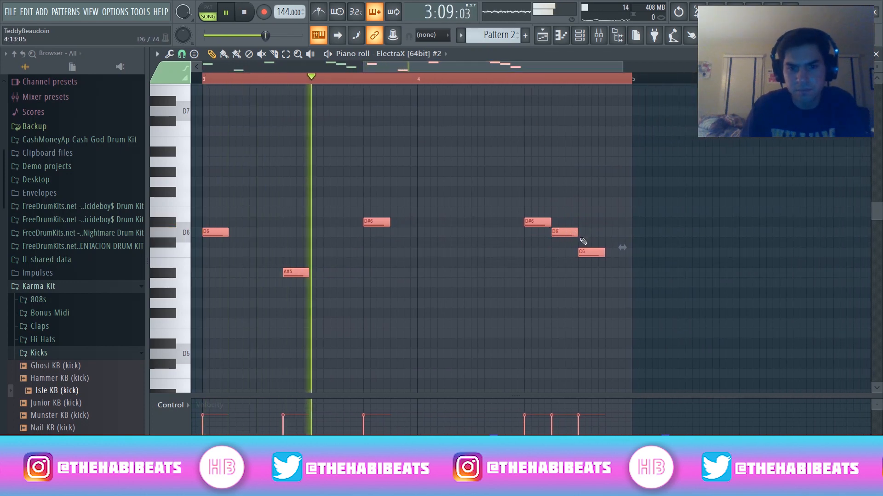
# Step: Lower the D#6 note at step 13 of bar 3 to C6 and play from bar 3
pyautogui.press('space')
pyautogui.click(380, 217)
pyautogui.moveTo(379, 217); pyautogui.dragTo(373, 249)
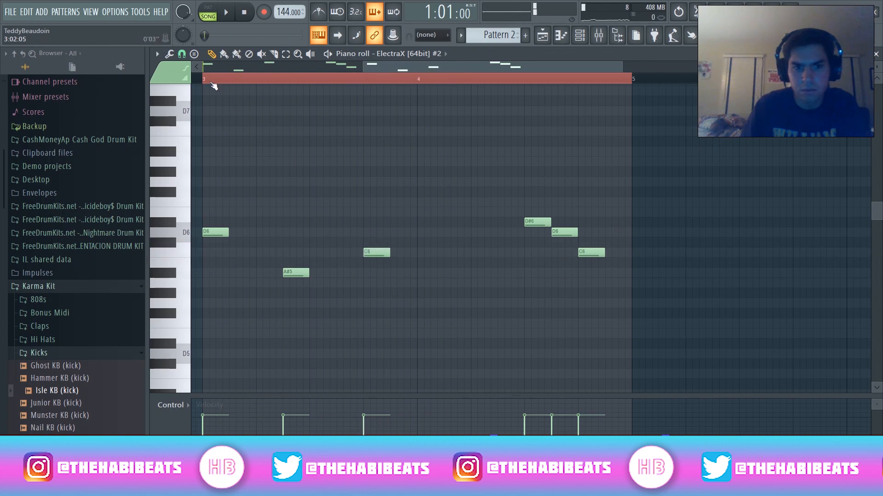
pyautogui.press('space')
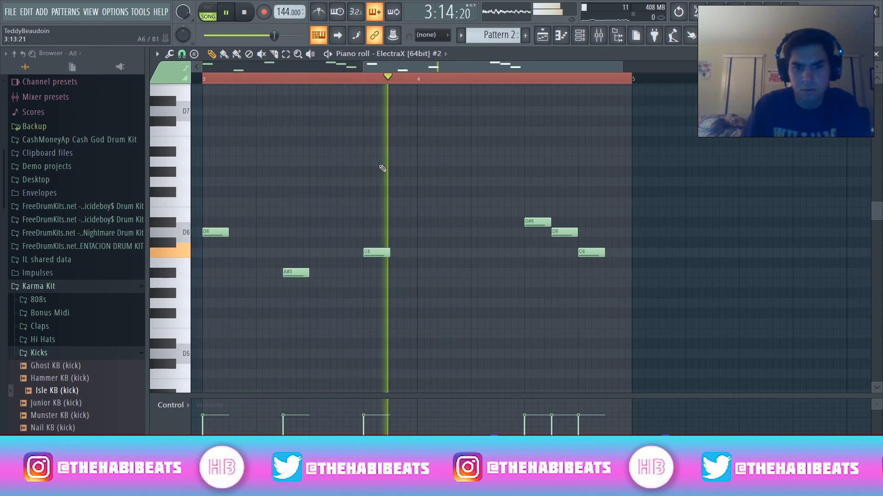
pyautogui.press('space')
# Step: Lower the last three notes of bar 4 to C6, A#5 and A5, review the melody in playback, and close the piano roll
pyautogui.moveTo(533, 240); pyautogui.dragTo(590, 283)
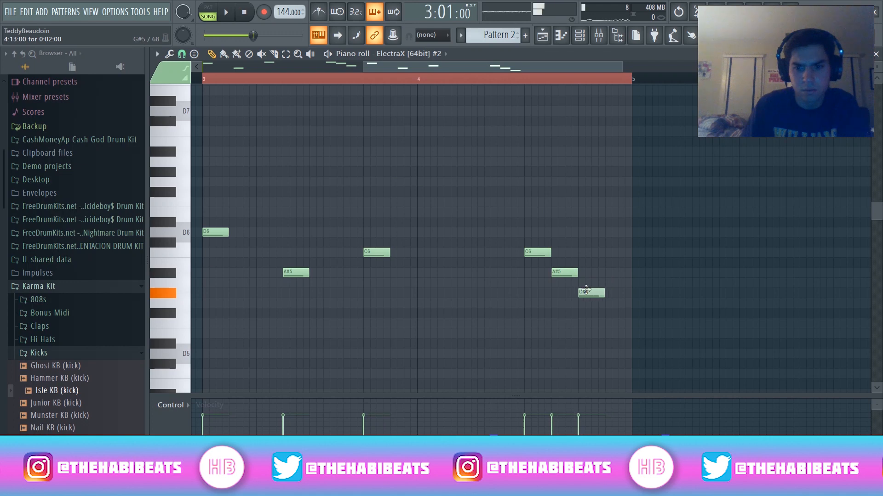
pyautogui.press('space')
pyautogui.moveTo(423, 70); pyautogui.dragTo(230, 106)
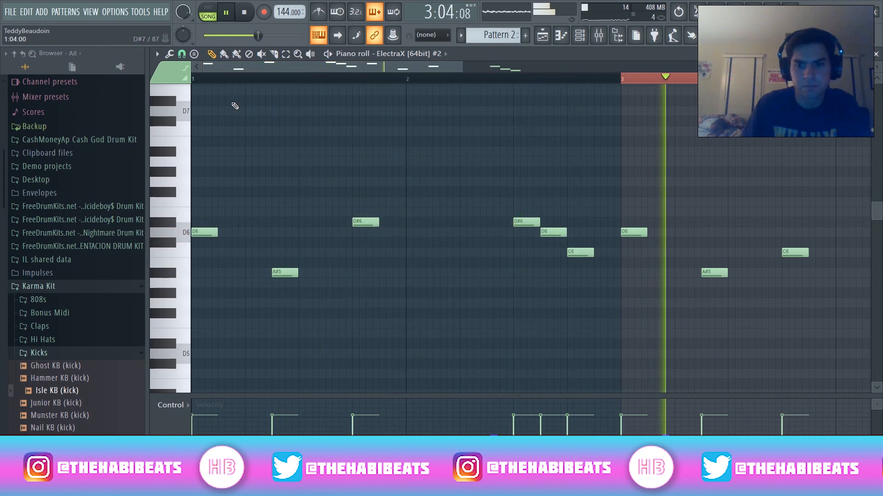
pyautogui.moveTo(401, 69); pyautogui.dragTo(495, 73)
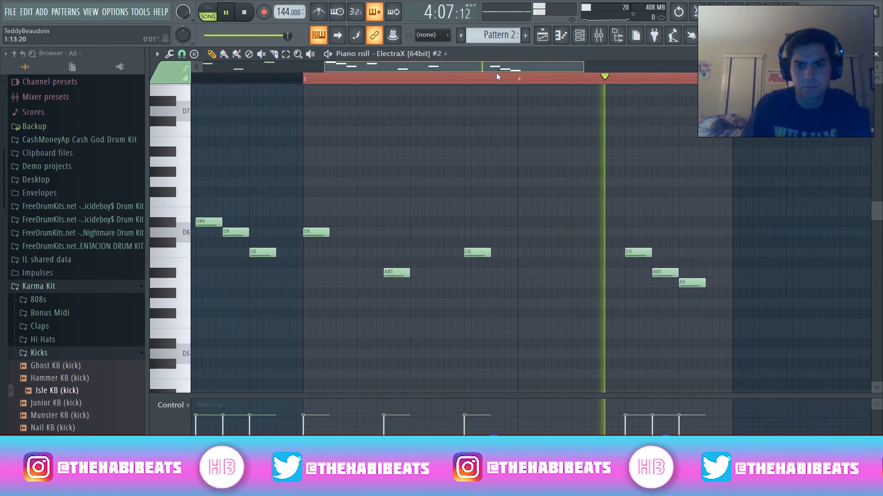
pyautogui.click(876, 54)
pyautogui.press('space')
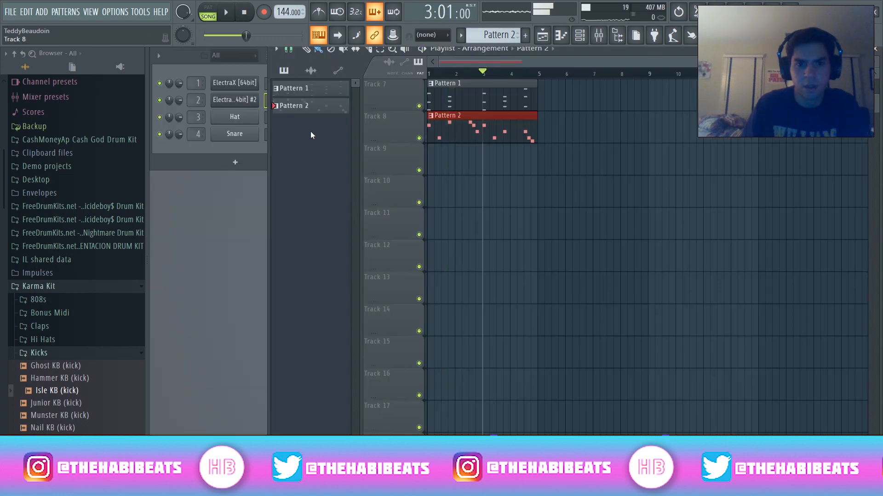
# Step: Replace the Hat channel with a third ElectraX and choose the WavSupply - The Martianz - Euro (ElectraX Bank) presets
pyautogui.rightClick(233, 118)
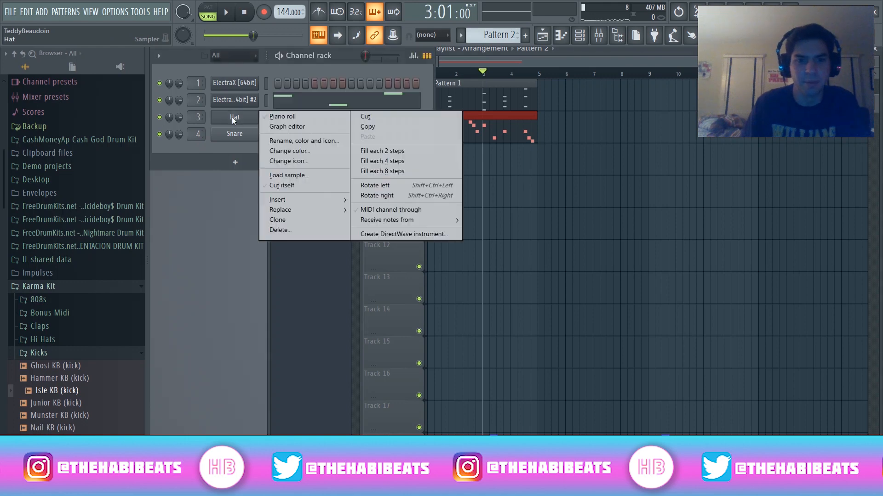
pyautogui.moveTo(294, 201)
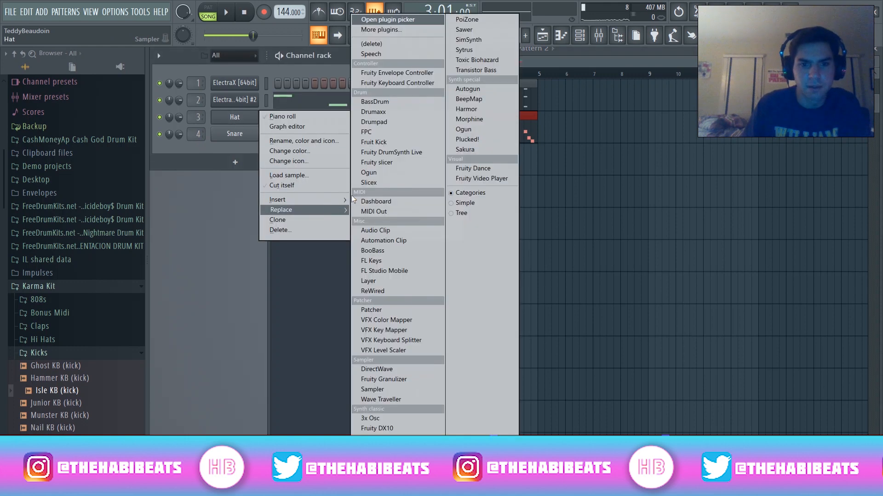
pyautogui.click(400, 35)
pyautogui.scroll(-5, 381, 368)
pyautogui.doubleClick(364, 405)
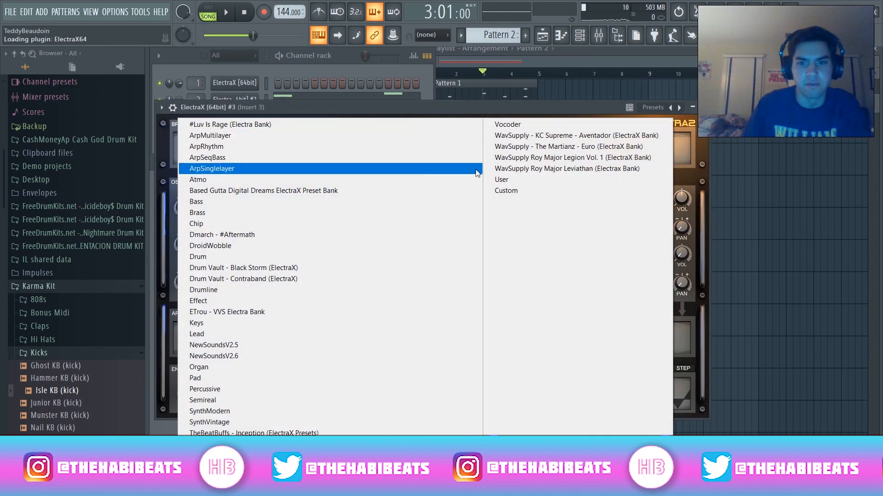
pyautogui.click(499, 146)
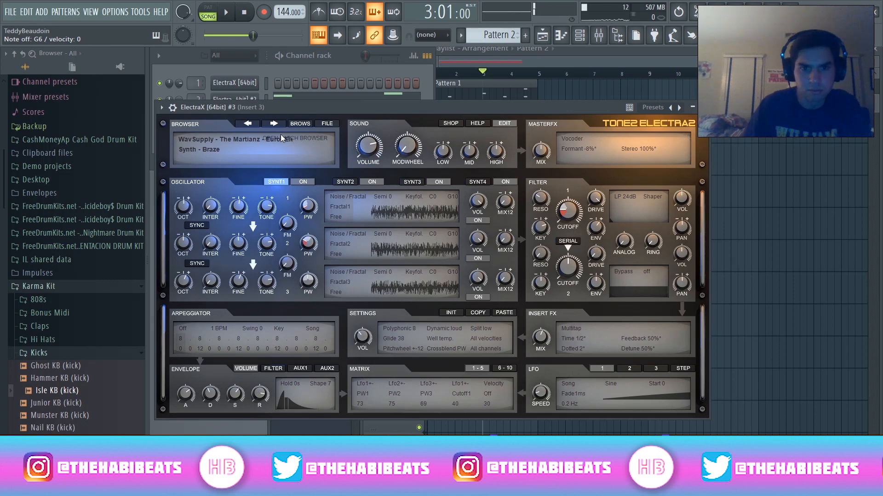
# Step: Select the Pluck - Waka preset, audition it against the song, and close the ElectraX window
pyautogui.click(272, 124)
pyautogui.press('space')
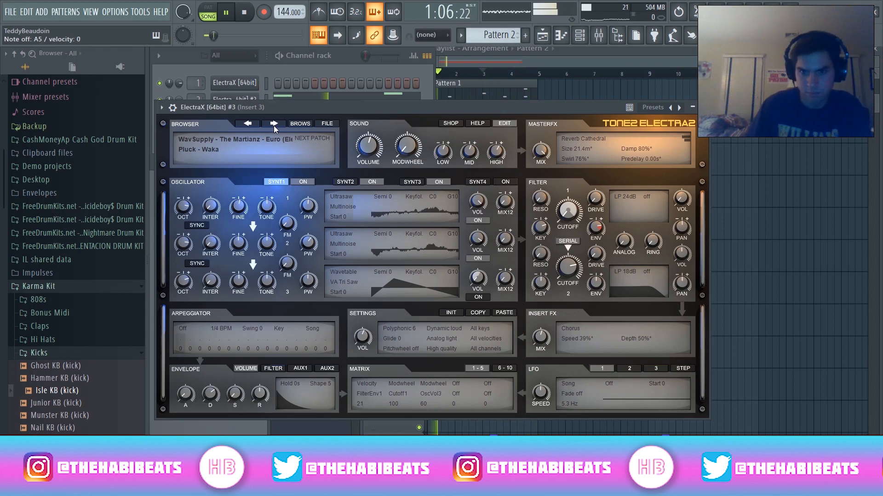
pyautogui.click(250, 17)
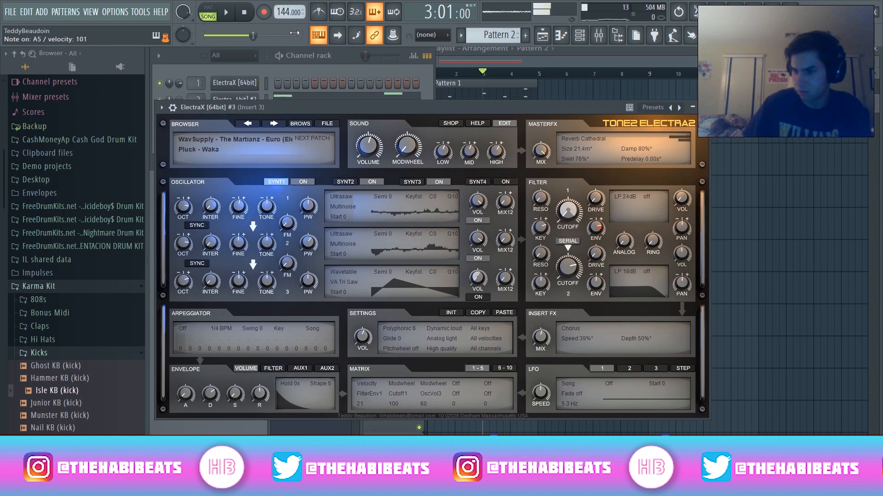
pyautogui.click(702, 107)
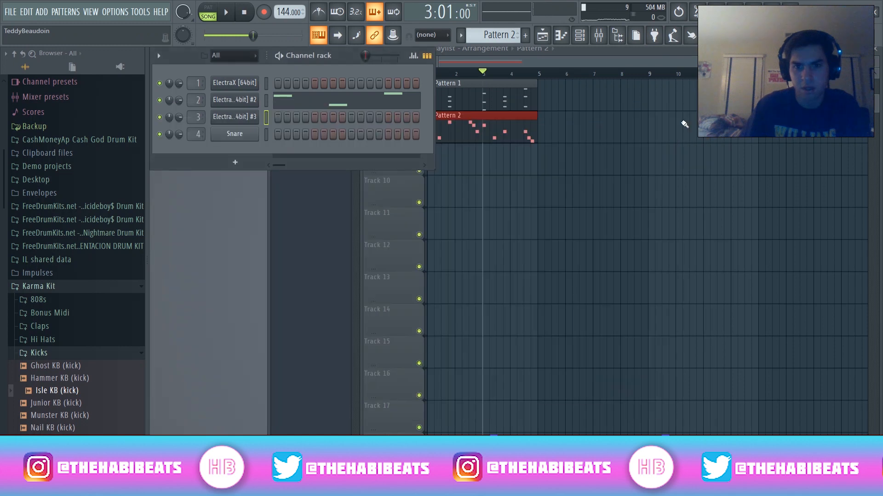
# Step: Create Pattern 3 and place it on Track 9 of the playlist across bars 1 to 4
pyautogui.click(436, 75)
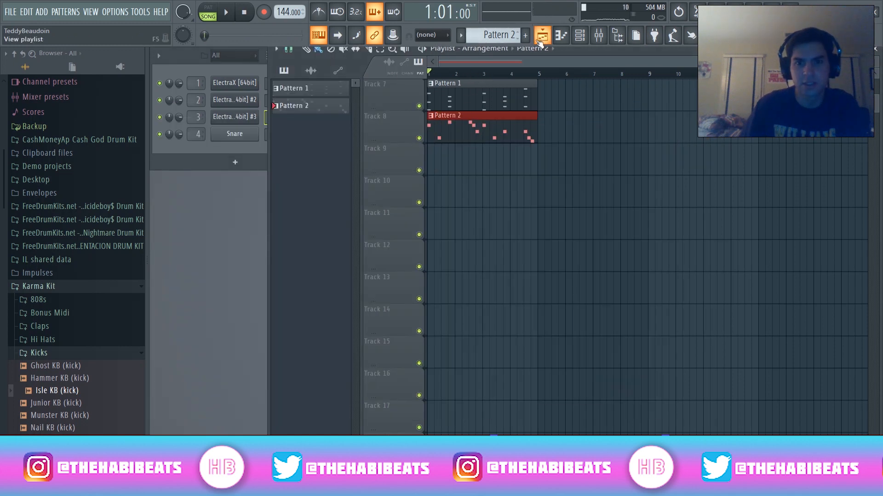
pyautogui.click(525, 36)
pyautogui.press('Return')
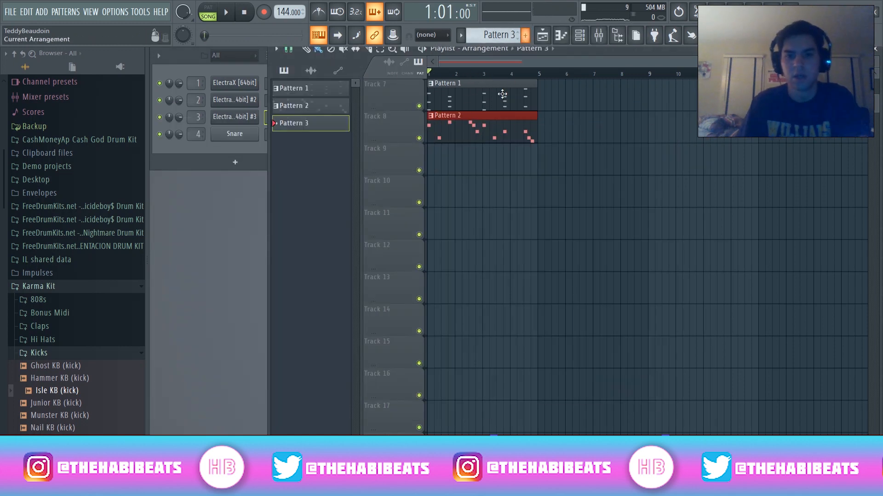
pyautogui.click(433, 170)
pyautogui.moveTo(450, 165); pyautogui.dragTo(528, 168)
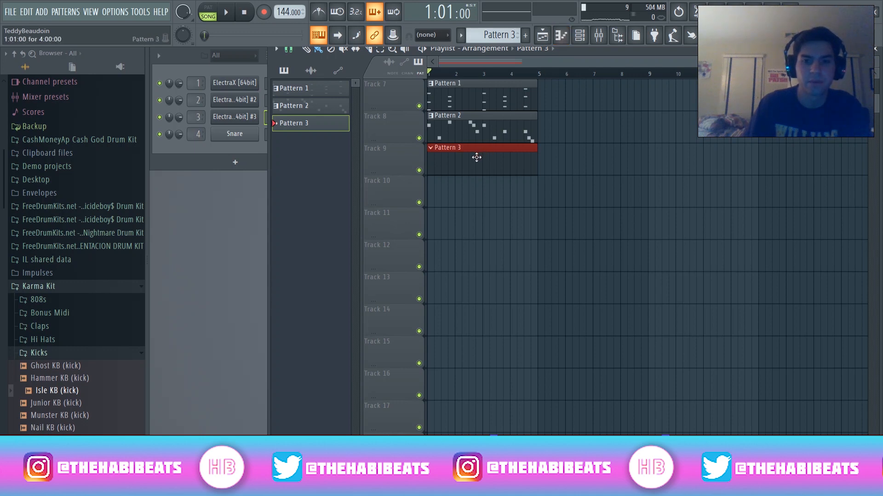
# Step: Open Pattern 3's piano roll and start the melody with a half-step A6 followed by an A#6 held until step 7
pyautogui.click(560, 36)
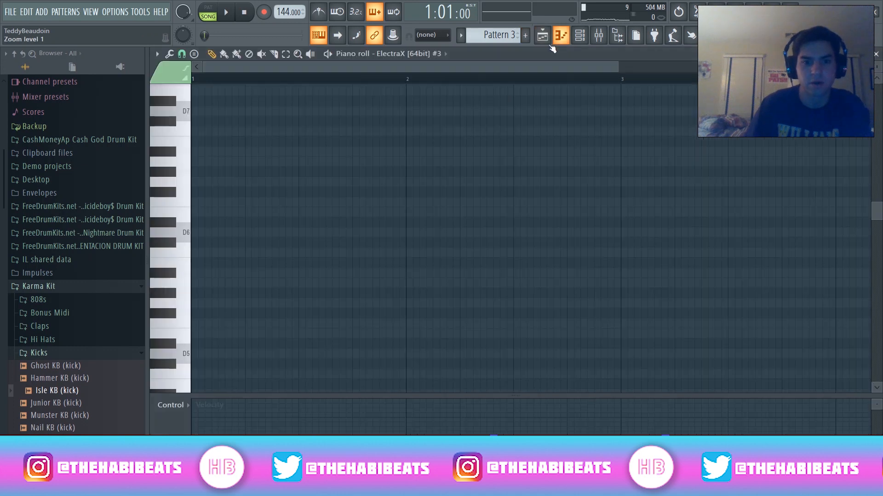
pyautogui.press('space')
pyautogui.press('space')
pyautogui.click(185, 166)
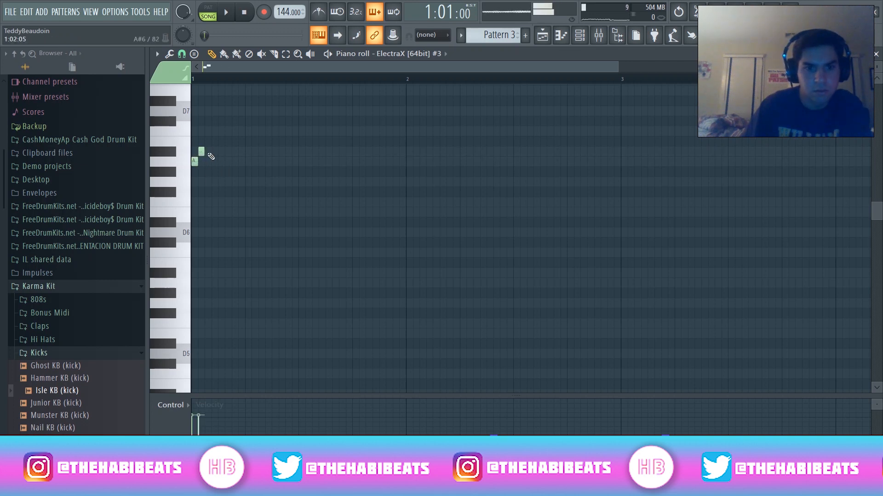
pyautogui.press('space')
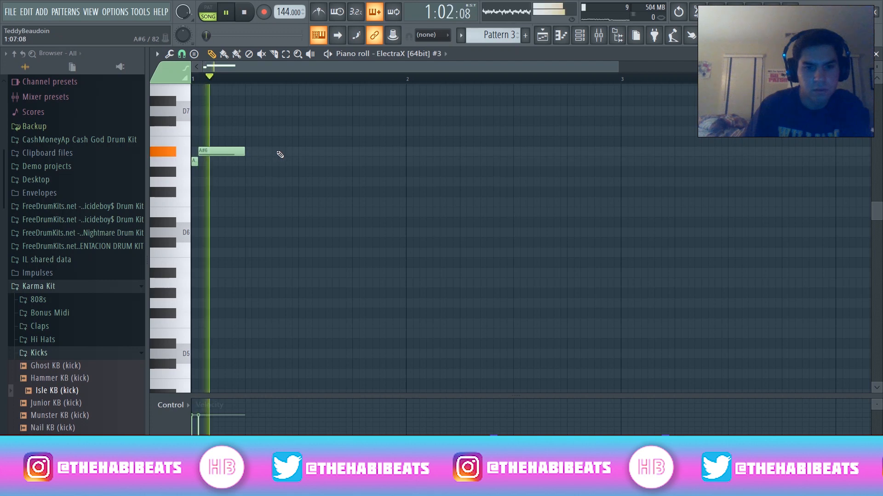
pyautogui.press('space')
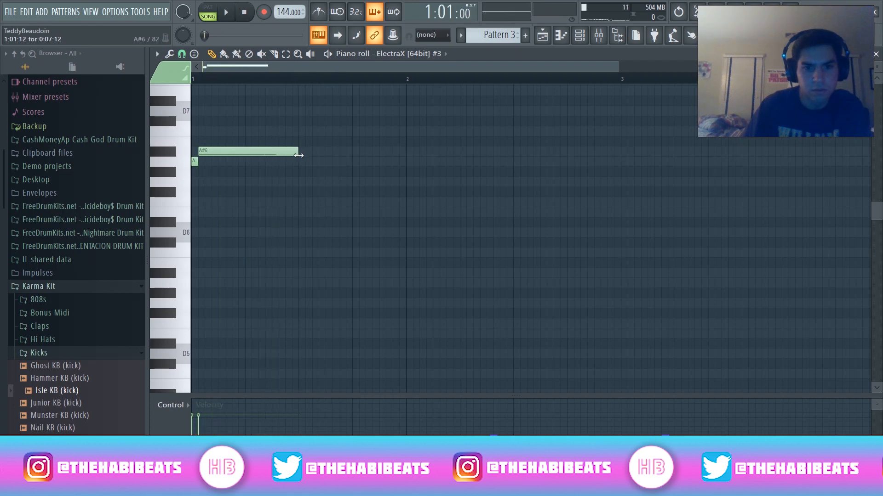
pyautogui.press('space')
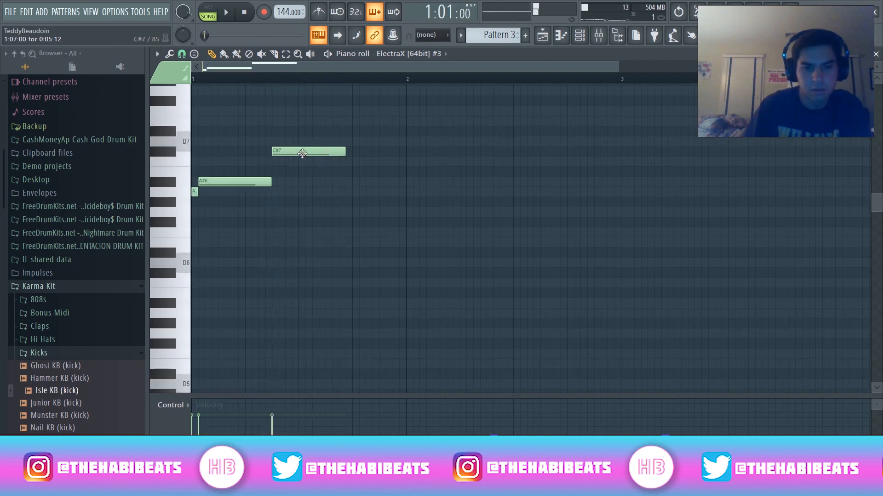
# Step: Set the note at step 7 of bar 1 to D7 and add a two-step D#7 at step 11
pyautogui.moveTo(298, 150); pyautogui.dragTo(325, 144)
pyautogui.press('space')
pyautogui.click(328, 130)
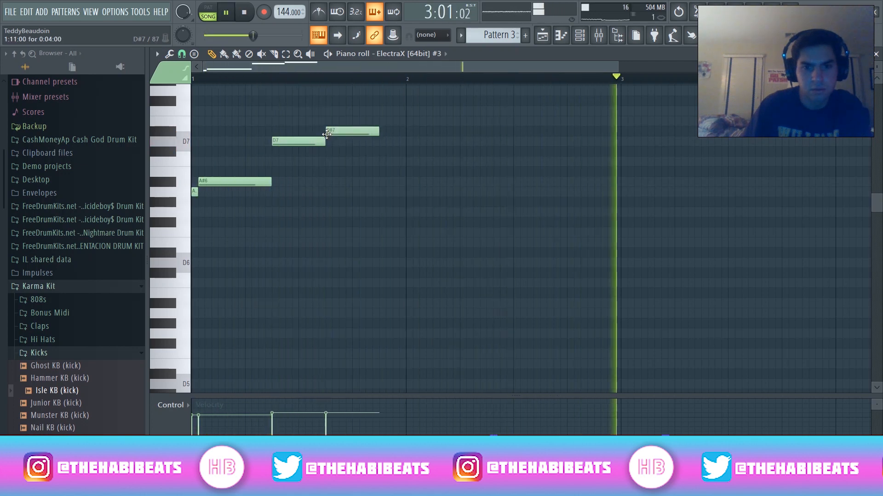
pyautogui.moveTo(376, 131); pyautogui.dragTo(349, 130)
# Step: Add a C7 note at step 13 of bar 1, extend it to eight steps, and replay the song
pyautogui.click(355, 167)
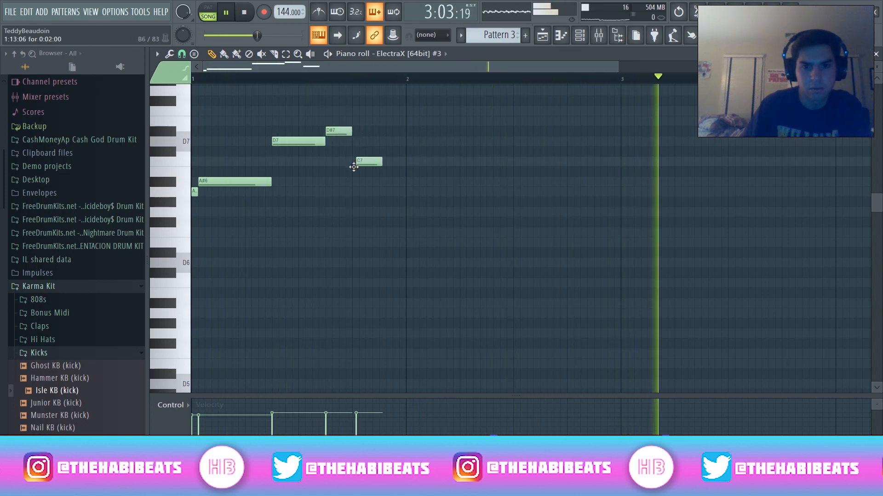
pyautogui.moveTo(351, 164); pyautogui.dragTo(351, 154)
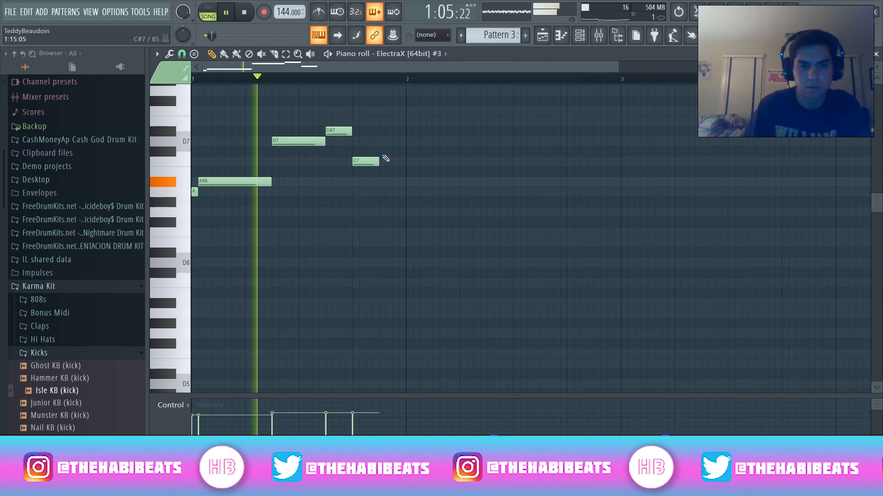
pyautogui.press('space')
pyautogui.press('space')
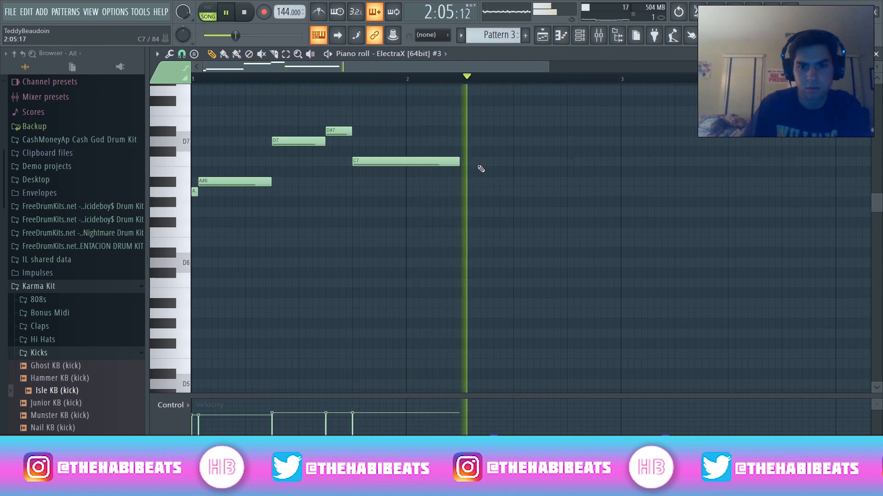
# Step: Add a half-step B6 at step 9 of bar 2 followed directly by a four-step C7, and play the song
pyautogui.press('space')
pyautogui.click(518, 174)
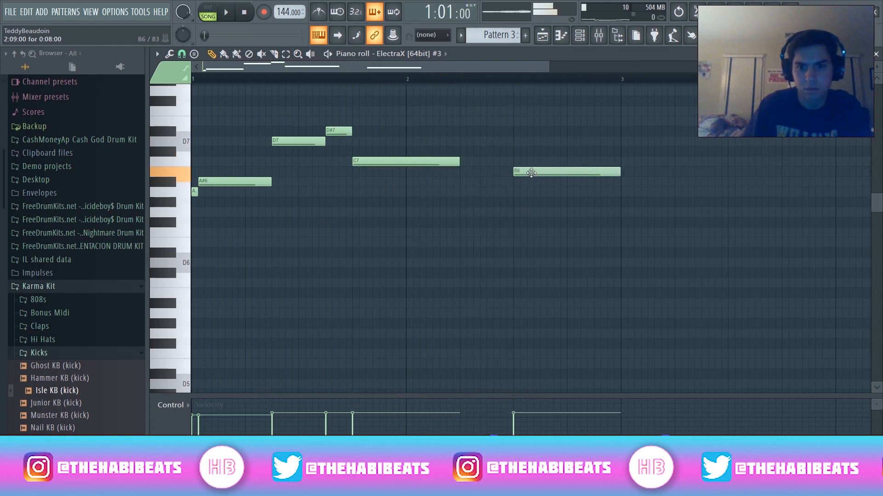
pyautogui.moveTo(531, 173); pyautogui.dragTo(530, 163)
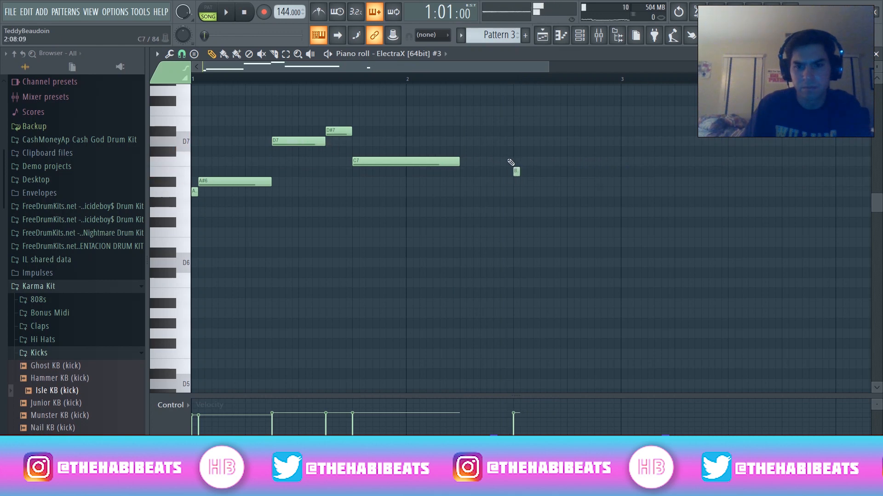
pyautogui.click(527, 164)
pyautogui.press('space')
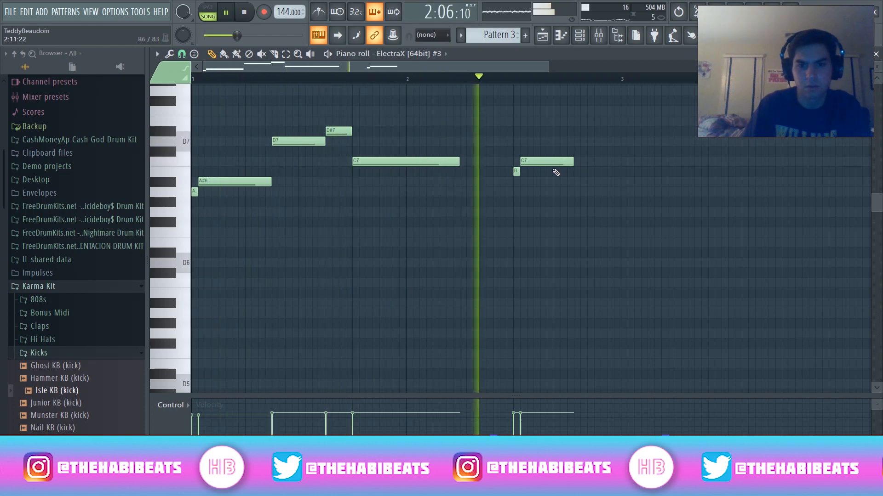
# Step: Add an A#6 at the start of bar 3, extend bar 2's C7 up to it, and play the song
pyautogui.press('space')
pyautogui.click(624, 176)
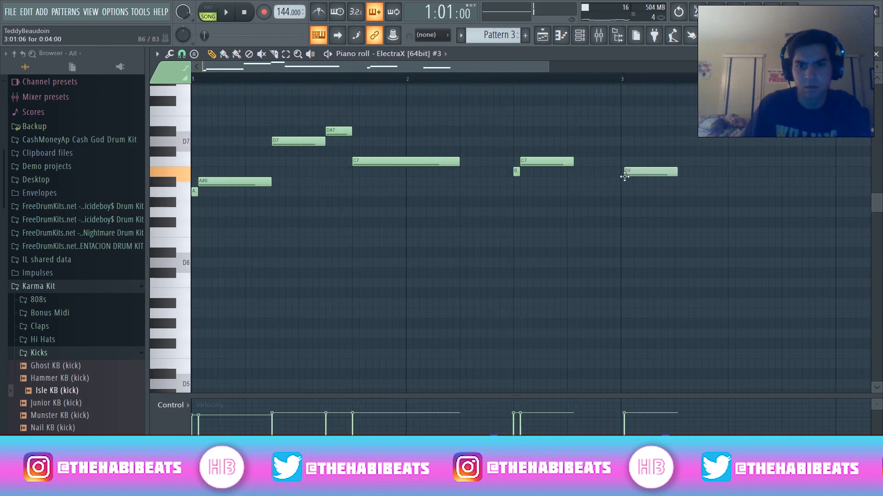
pyautogui.moveTo(623, 181); pyautogui.dragTo(619, 193)
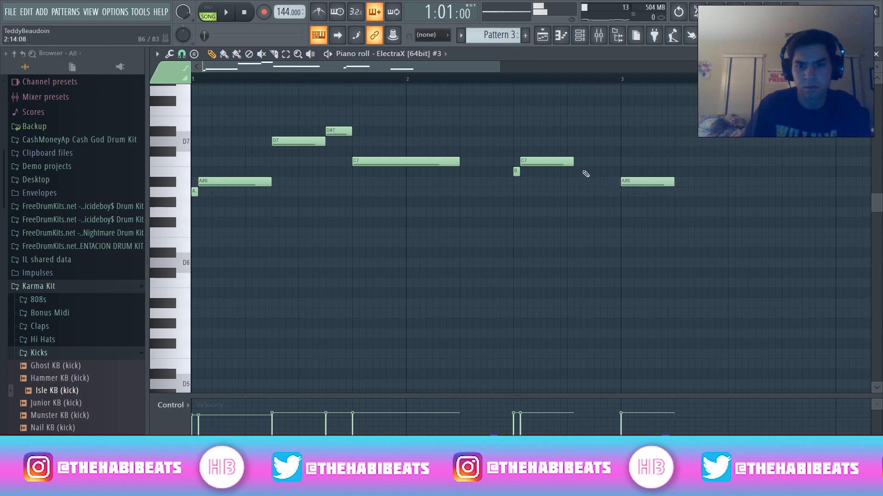
pyautogui.press('space')
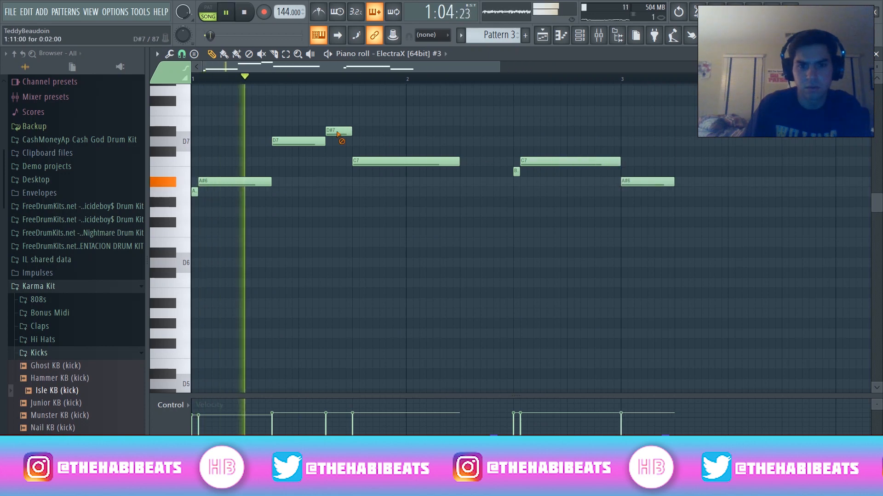
# Step: Delete the D#7 at step 11 of bar 1 and add an eight-step G6 at step 9 of bar 3, with the A#6 reaching it
pyautogui.rightClick(338, 131)
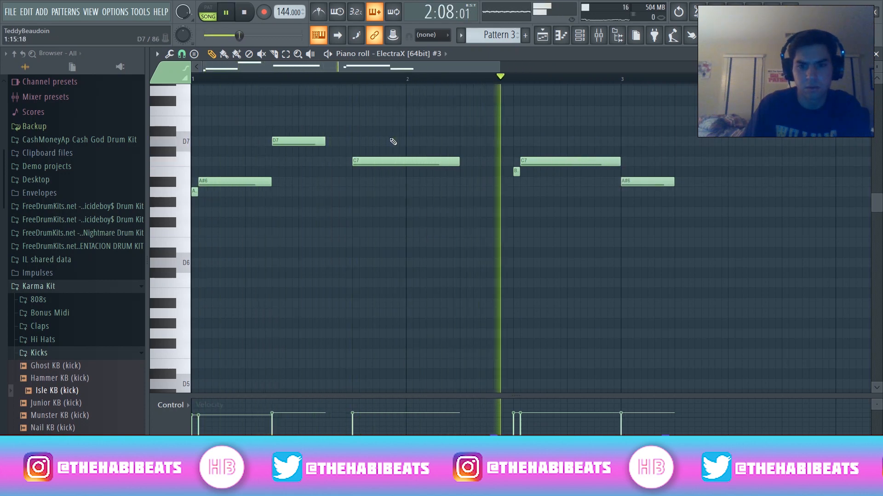
pyautogui.press('space')
pyautogui.click(732, 203)
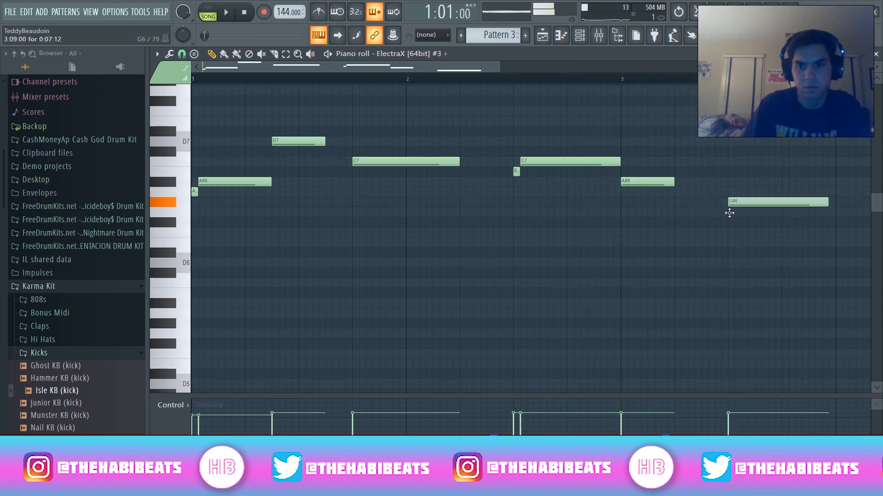
pyautogui.moveTo(729, 211); pyautogui.dragTo(729, 218)
pyautogui.press('space')
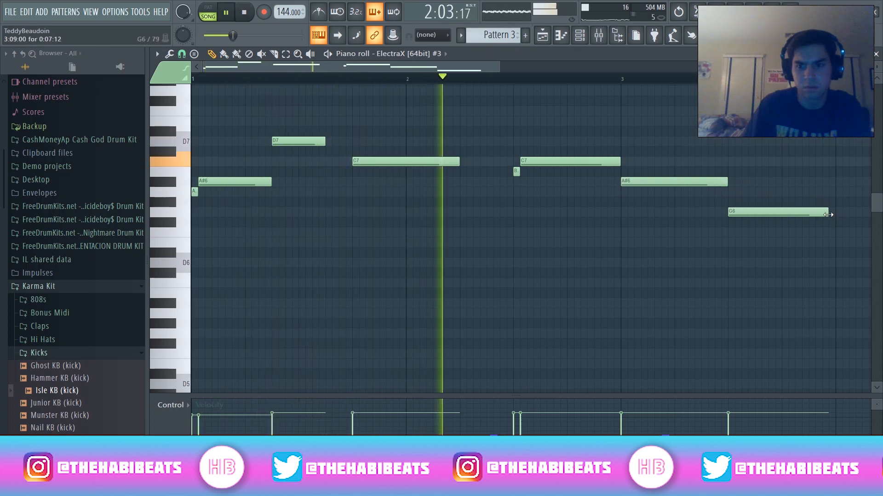
pyautogui.moveTo(827, 215); pyautogui.dragTo(834, 215)
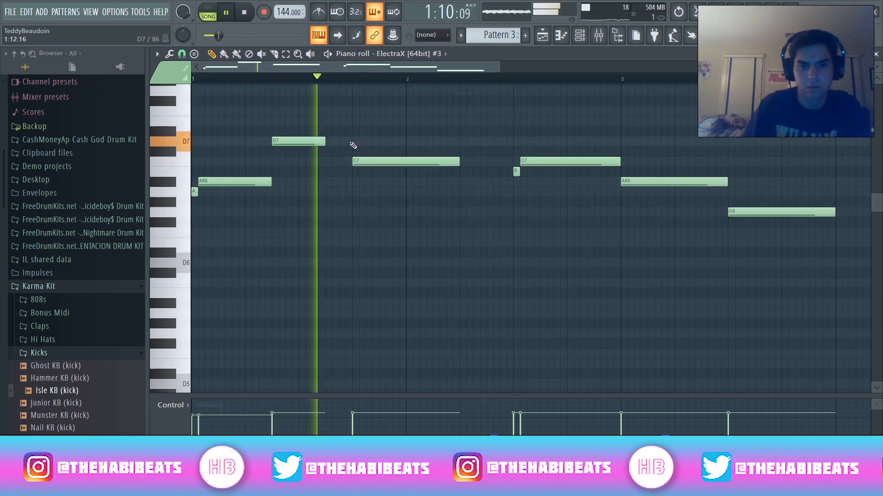
# Step: Replace the C7 at step 13 of bar 1 with an eight-step D#7 and extend the preceding D7 to six steps
pyautogui.click(354, 121)
pyautogui.press('space')
pyautogui.moveTo(353, 119); pyautogui.dragTo(353, 136)
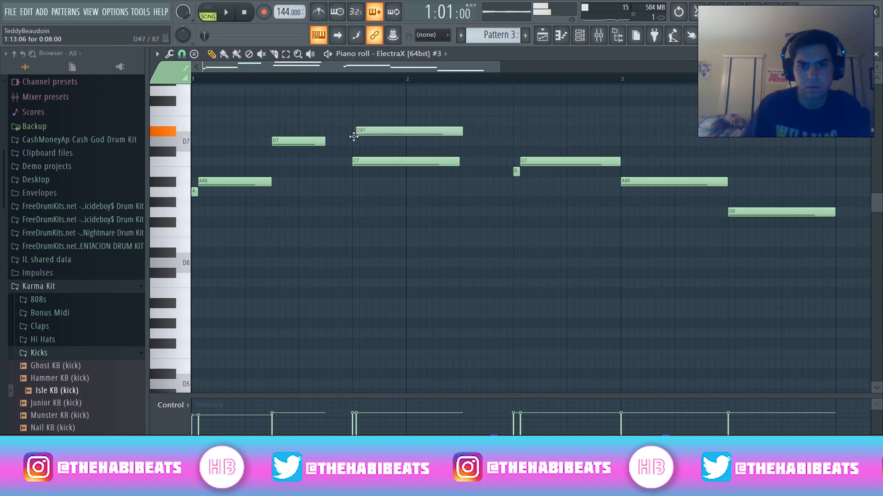
pyautogui.rightClick(365, 159)
pyautogui.press('space')
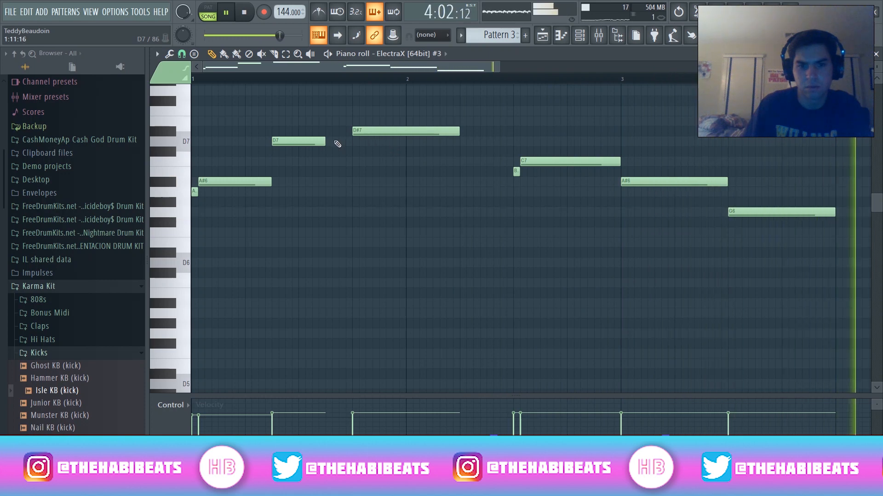
pyautogui.press('space')
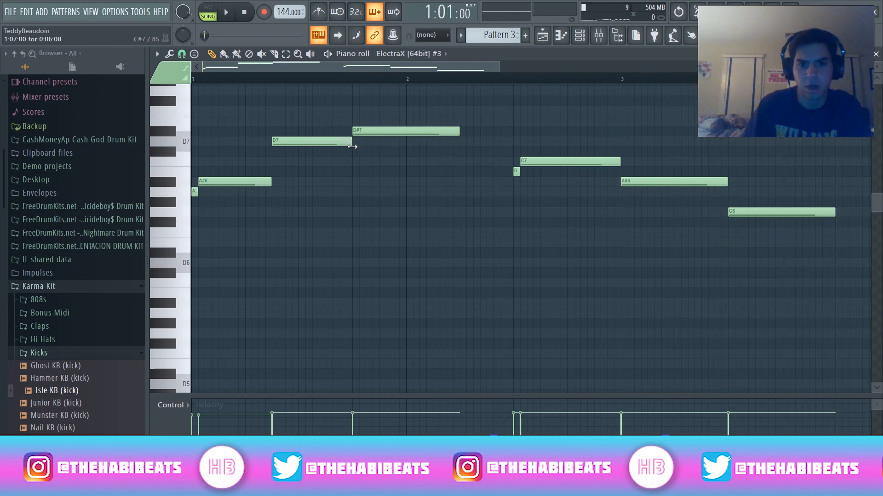
pyautogui.press('space')
# Step: Shorten bar 3's A#6 to six steps and follow it directly with a single six-step G6 at step 7
pyautogui.moveTo(322, 68); pyautogui.dragTo(439, 71)
pyautogui.press('space')
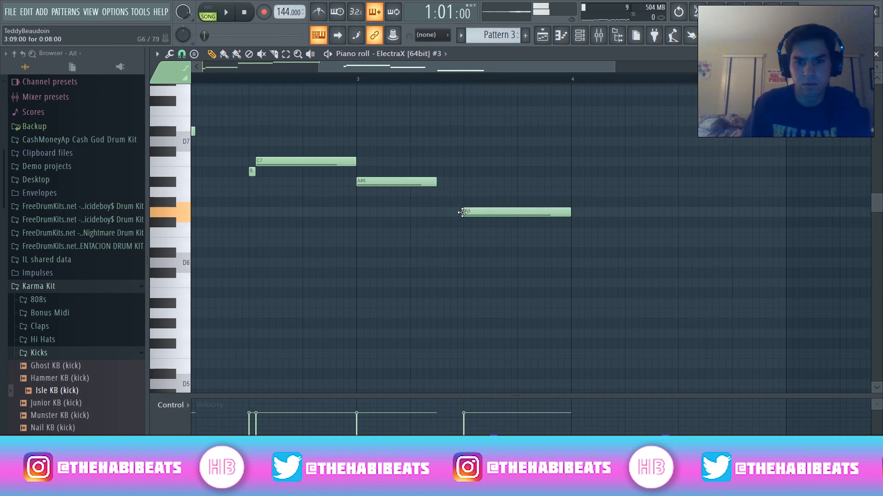
pyautogui.moveTo(548, 211); pyautogui.dragTo(545, 212)
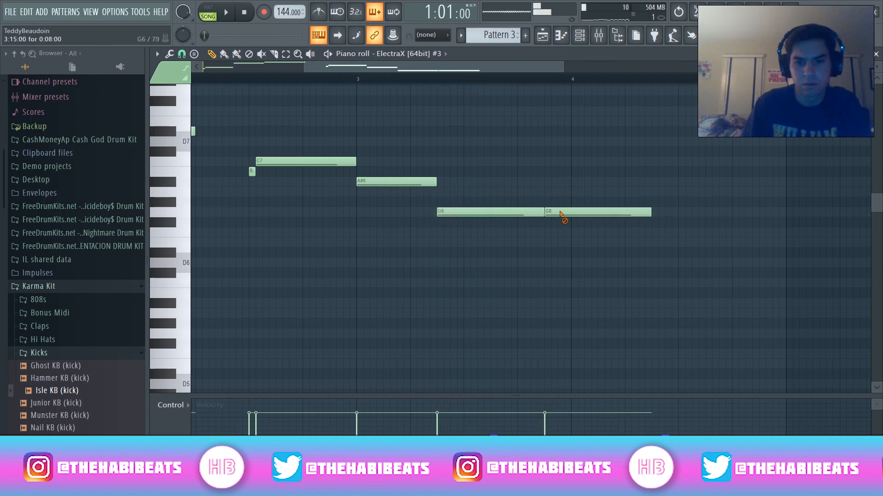
pyautogui.rightClick(560, 215)
pyautogui.press('space')
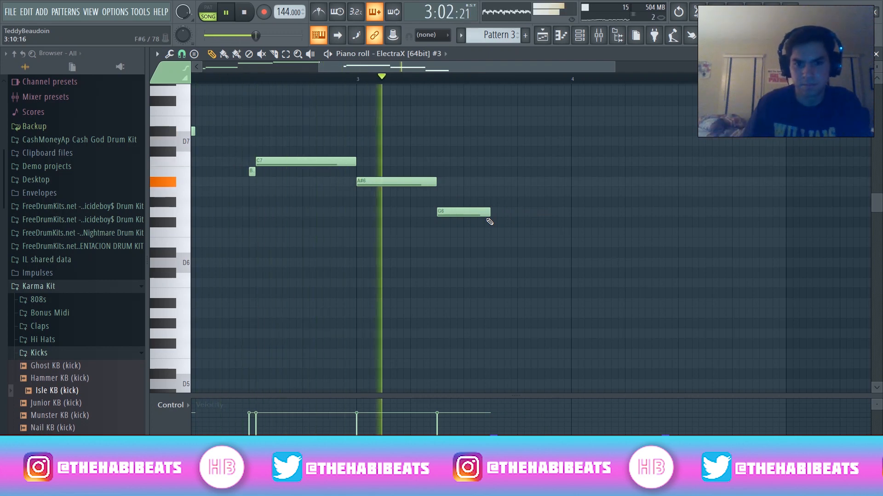
pyautogui.moveTo(490, 213); pyautogui.dragTo(516, 212)
# Step: Add an eight-step F6 at step 13 of bar 3, followed by a D#6 held to the end of bar 4
pyautogui.click(532, 233)
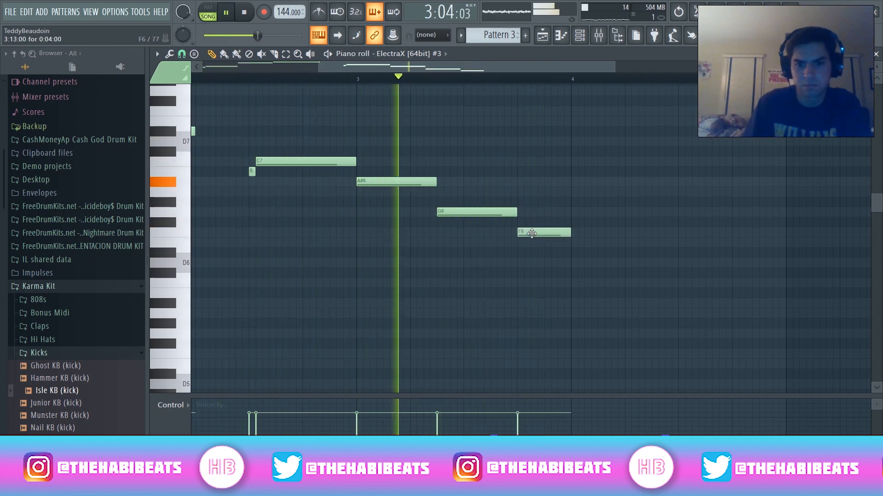
pyautogui.press('space')
pyautogui.moveTo(625, 243)
pyautogui.mouseDown()
pyautogui.moveTo(624, 266)
pyautogui.moveTo(622, 250)
pyautogui.mouseUp()
pyautogui.press('space')
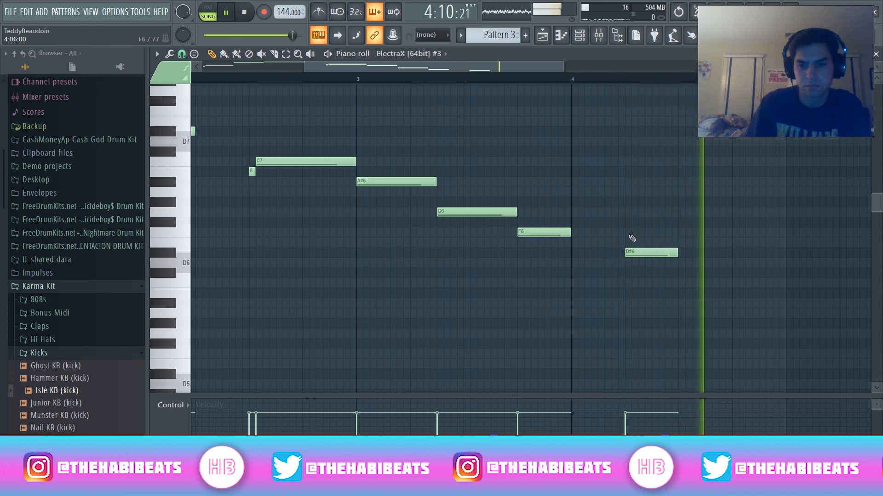
pyautogui.moveTo(570, 231); pyautogui.dragTo(626, 236)
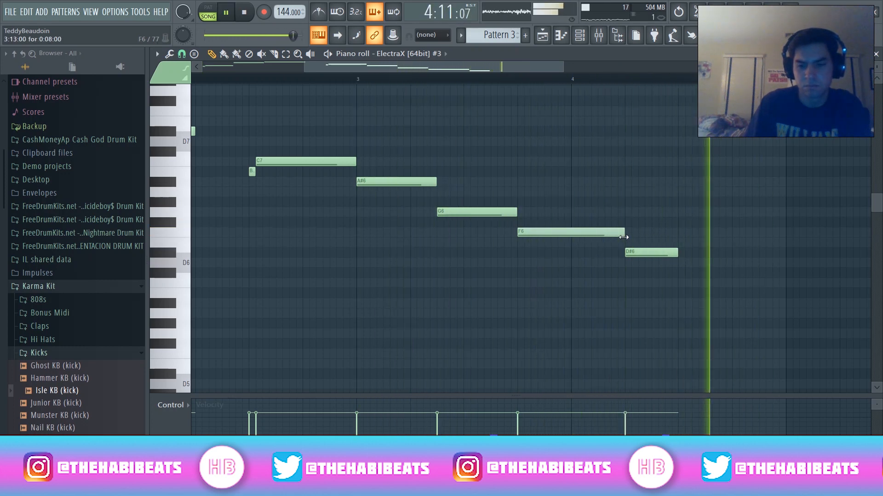
pyautogui.moveTo(678, 252); pyautogui.dragTo(779, 249)
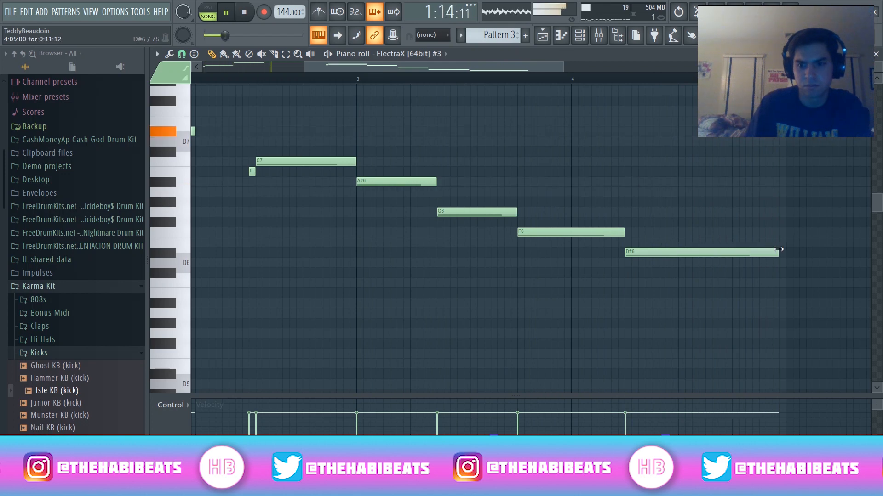
# Step: Insert a half-step F#6 at step 7 of bar 3 and start the G6 right after it, ending where the F6 begins
pyautogui.click(440, 222)
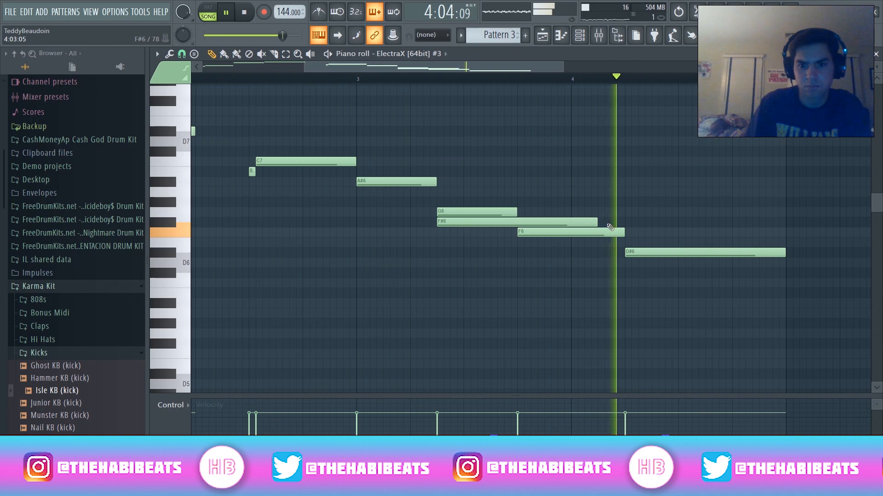
pyautogui.moveTo(594, 224); pyautogui.dragTo(462, 215)
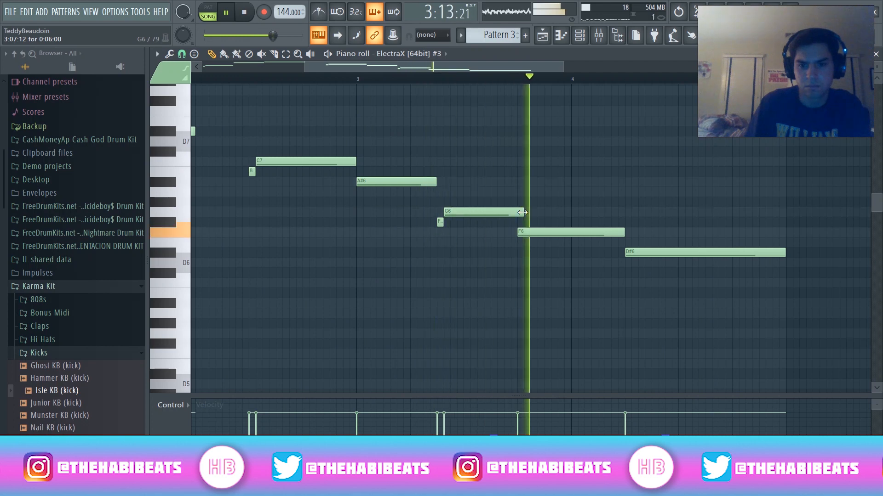
pyautogui.moveTo(518, 214); pyautogui.dragTo(512, 215)
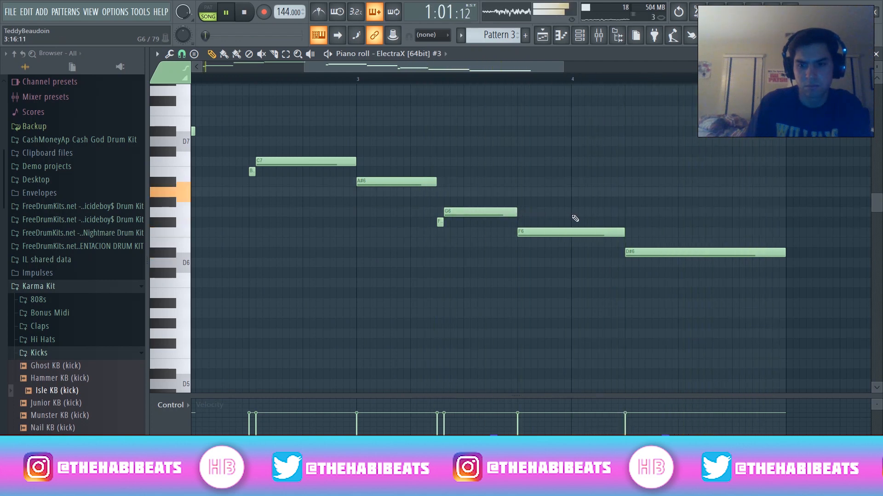
# Step: Move the three pattern clips to Tracks 1 to 3 of the playlist and duplicate them from bar 5
pyautogui.click(876, 53)
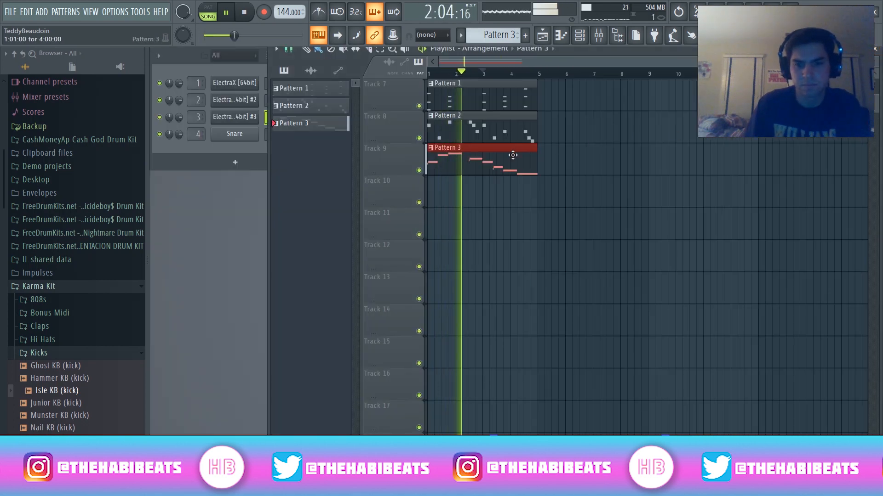
pyautogui.press('space')
pyautogui.hotkey('ctrl', 'a')
pyautogui.scroll(1, 506, 66)
pyautogui.moveTo(503, 52)
pyautogui.mouseDown()
pyautogui.moveTo(453, 60)
pyautogui.moveTo(507, 52)
pyautogui.mouseUp()
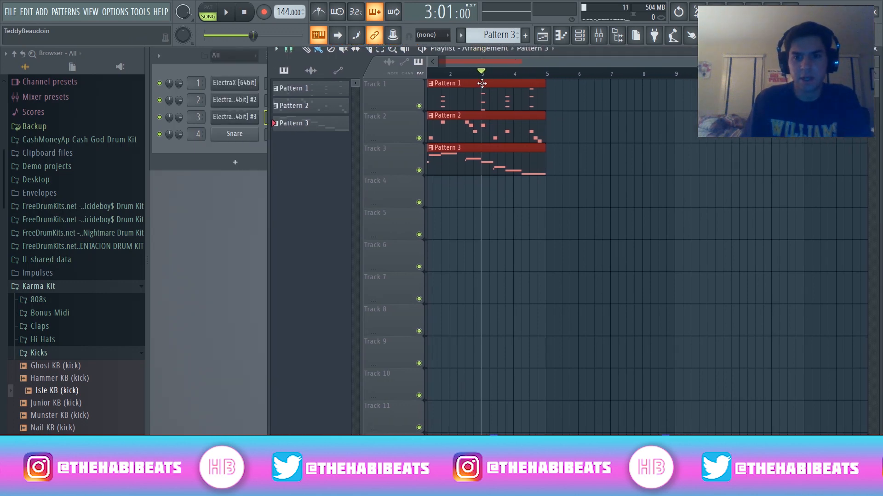
pyautogui.hotkey('ctrl', 'b')
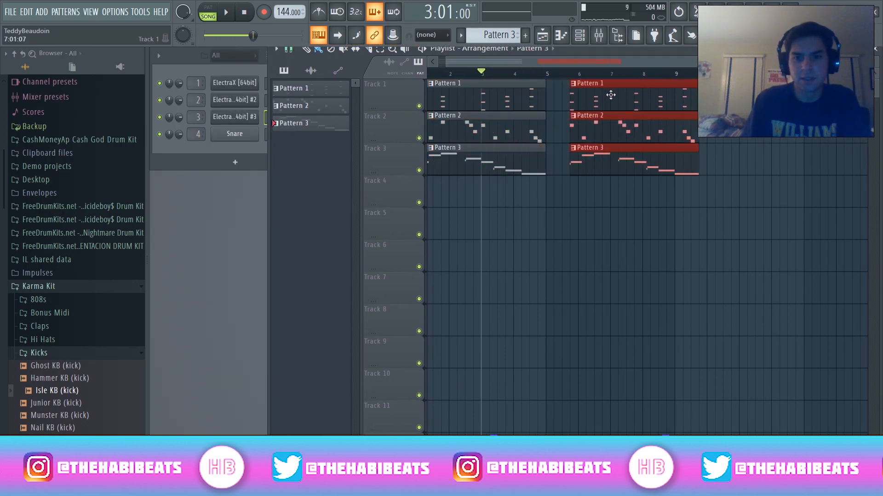
pyautogui.moveTo(579, 149)
pyautogui.mouseDown()
pyautogui.moveTo(604, 183)
pyautogui.moveTo(579, 149)
pyautogui.mouseUp()
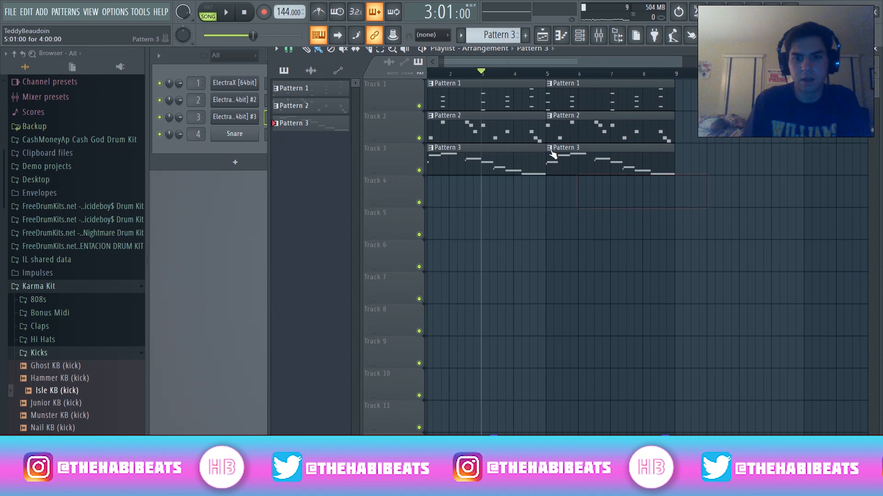
# Step: Make the second Pattern 3 clip unique as Pattern 4 and open its piano roll at bars 3 and 4
pyautogui.rightClick(548, 151)
pyautogui.click(586, 219)
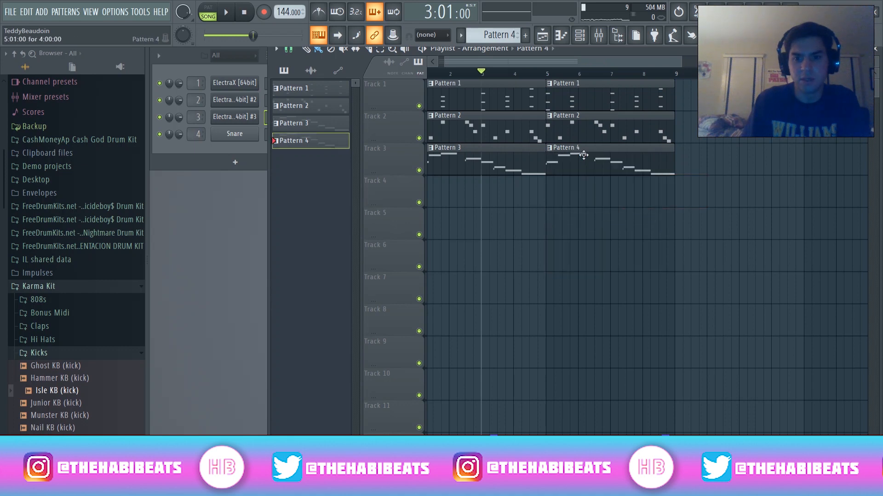
pyautogui.click(561, 37)
pyautogui.moveTo(497, 65); pyautogui.dragTo(562, 68)
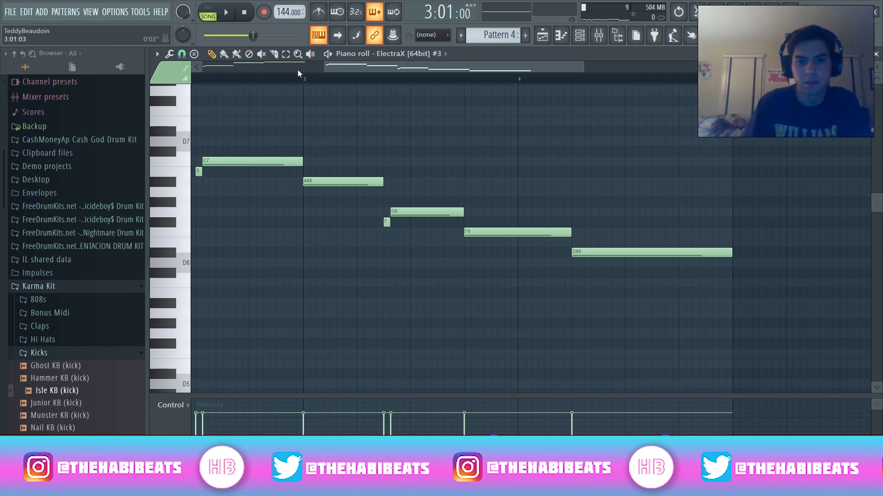
# Step: Raise Pattern 4's final D#6 to G6, shorten it to just under four steps, and listen to the result
pyautogui.press('space')
pyautogui.press('space')
pyautogui.moveTo(600, 255); pyautogui.dragTo(602, 209)
pyautogui.press('space')
pyautogui.moveTo(732, 211); pyautogui.dragTo(623, 221)
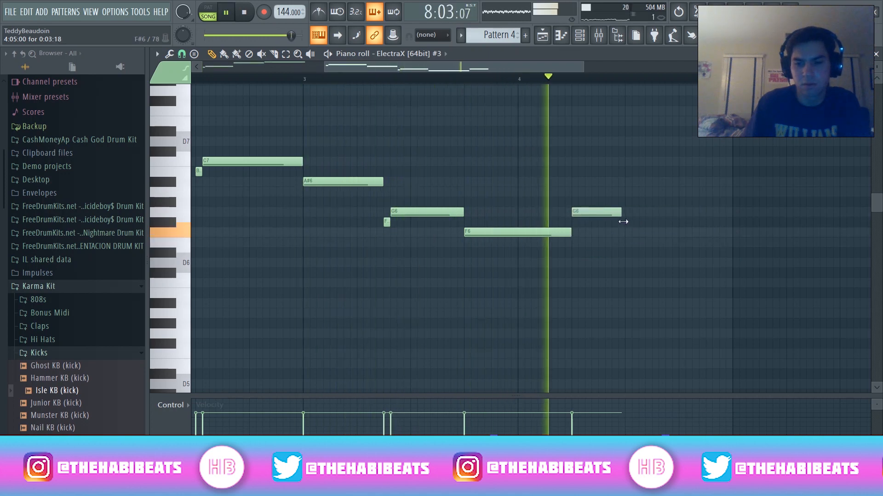
pyautogui.press('space')
# Step: Add ascending two-step notes A6, C7 and D7 from step 9 of bar 4, play the song, and return to the playlist
pyautogui.click(626, 203)
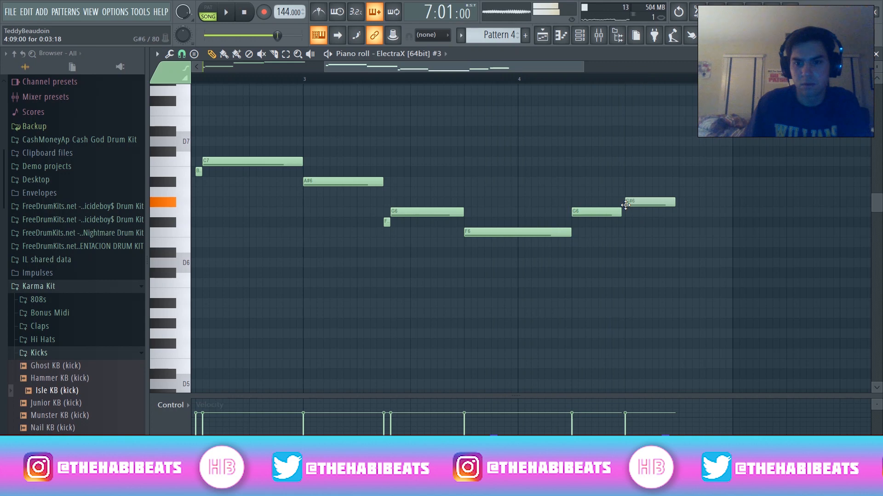
pyautogui.moveTo(643, 204); pyautogui.dragTo(640, 190)
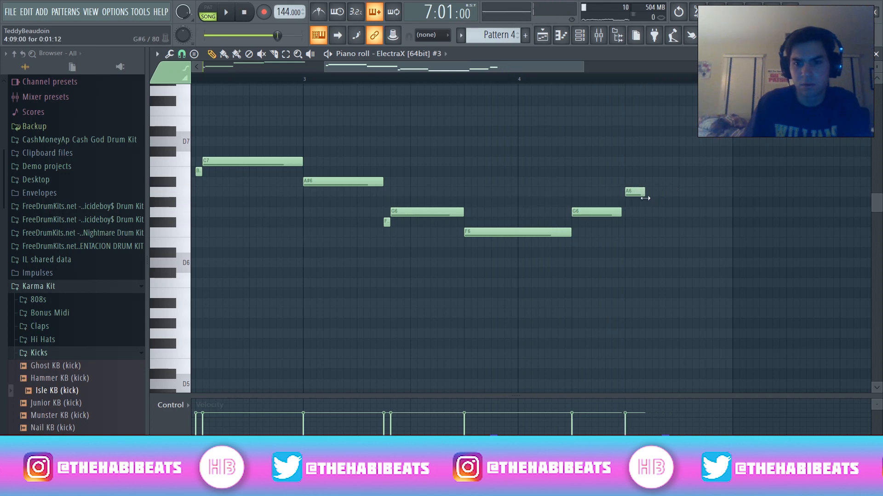
pyautogui.moveTo(655, 166); pyautogui.dragTo(654, 157)
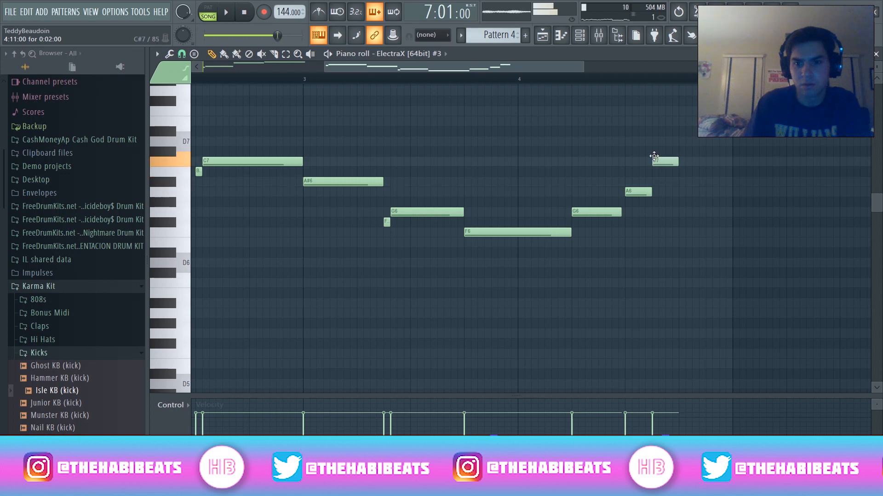
pyautogui.press('space')
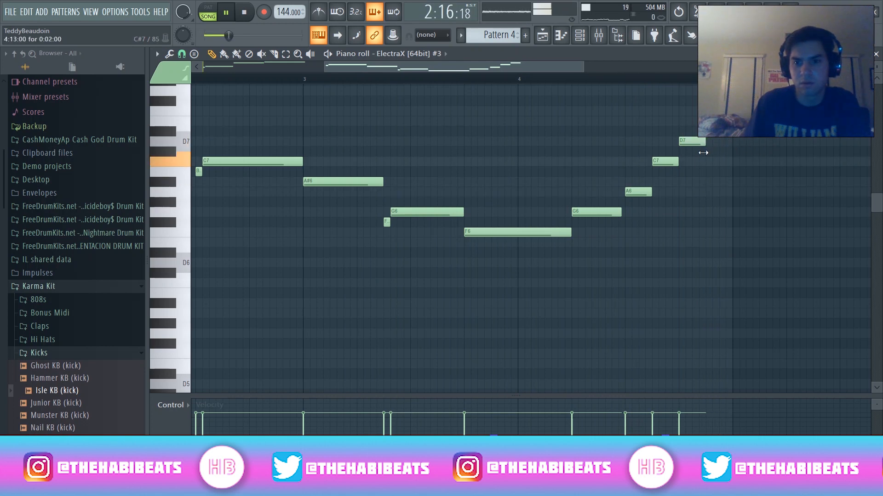
pyautogui.click(876, 54)
pyautogui.press('space')
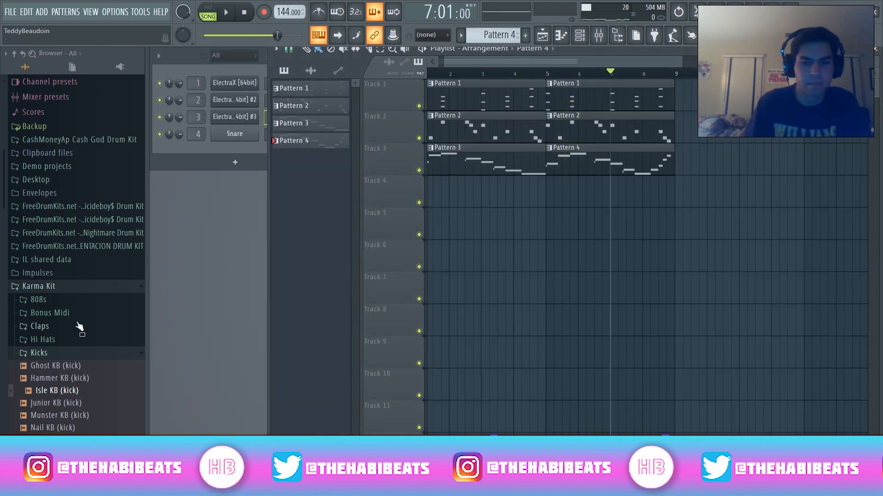
# Step: Return the playhead to the start of the song and collapse the Kicks folder of the Karma Kit
pyautogui.moveTo(560, 75); pyautogui.dragTo(360, 81)
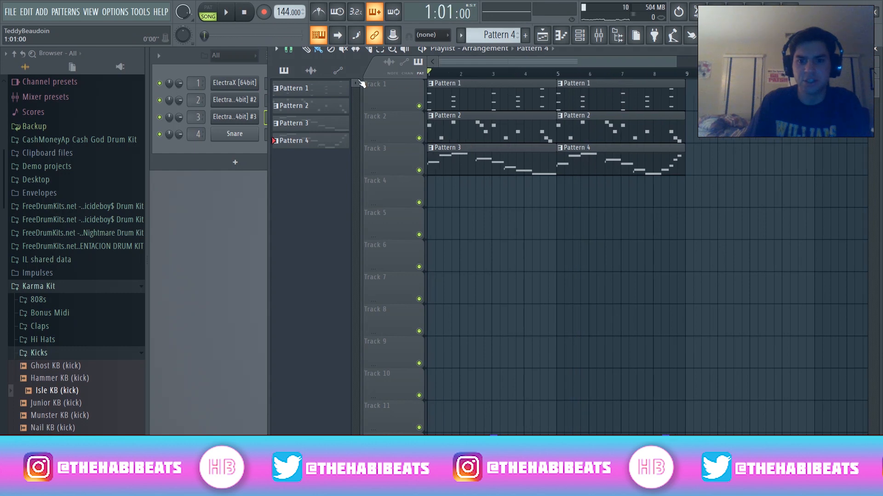
pyautogui.scroll(-6, 80, 291)
pyautogui.scroll(4, 80, 292)
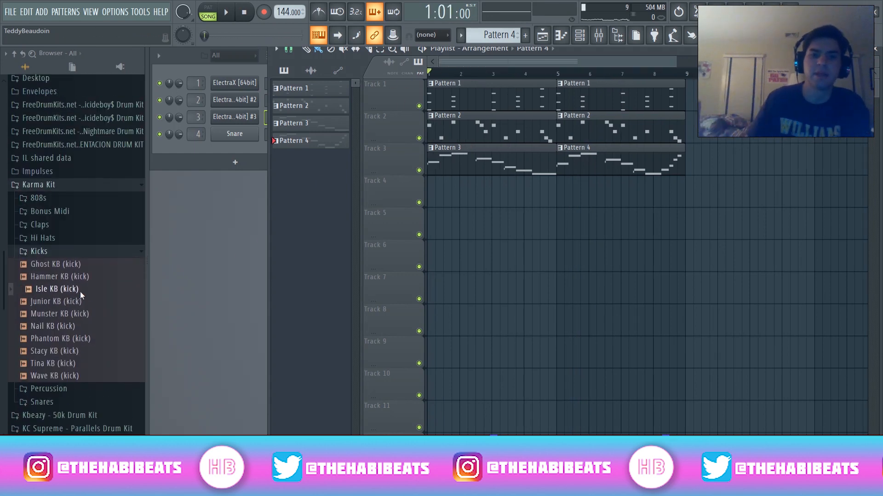
pyautogui.click(55, 251)
pyautogui.scroll(-2, 49, 225)
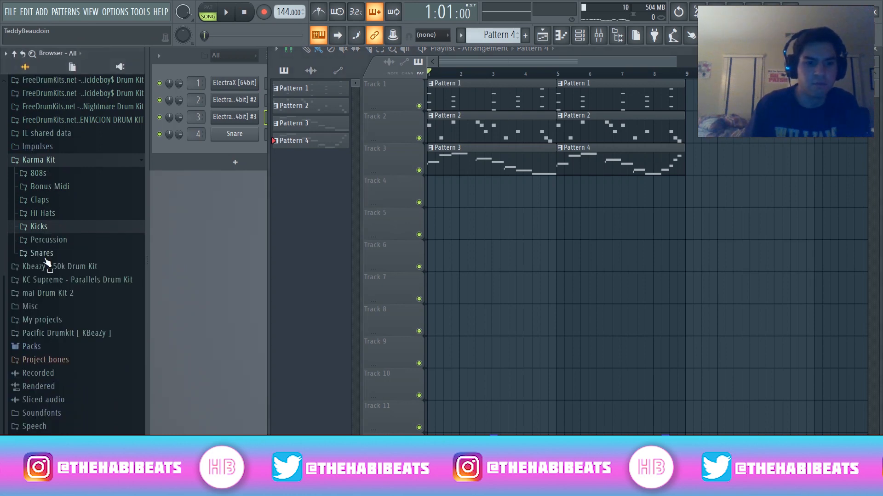
# Step: Replace the Snare channel with 808 [ Blast ] from the Pacific Drumkit 808s and assign it to mixer track 4
pyautogui.click(71, 335)
pyautogui.scroll(-4, 108, 317)
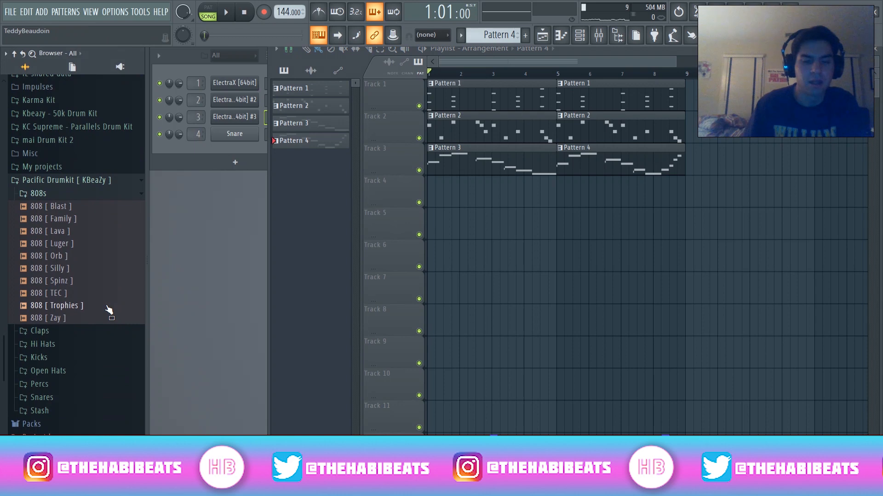
pyautogui.scroll(2, 109, 311)
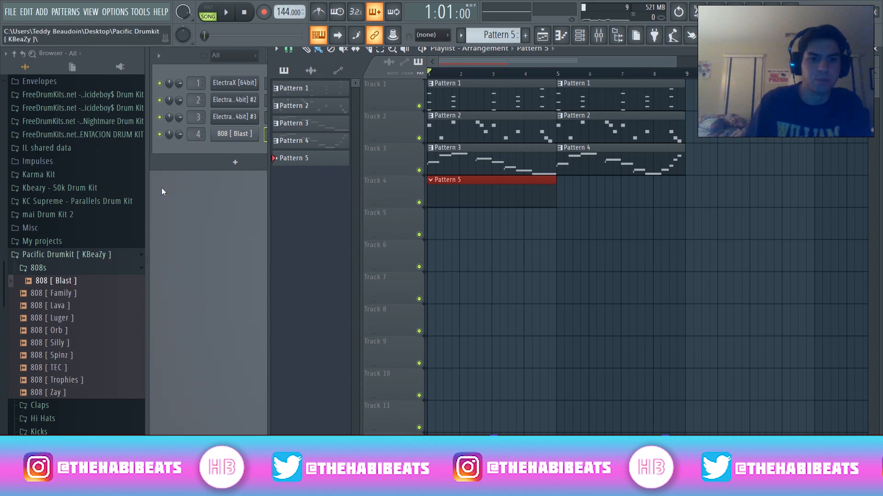
pyautogui.click(239, 135)
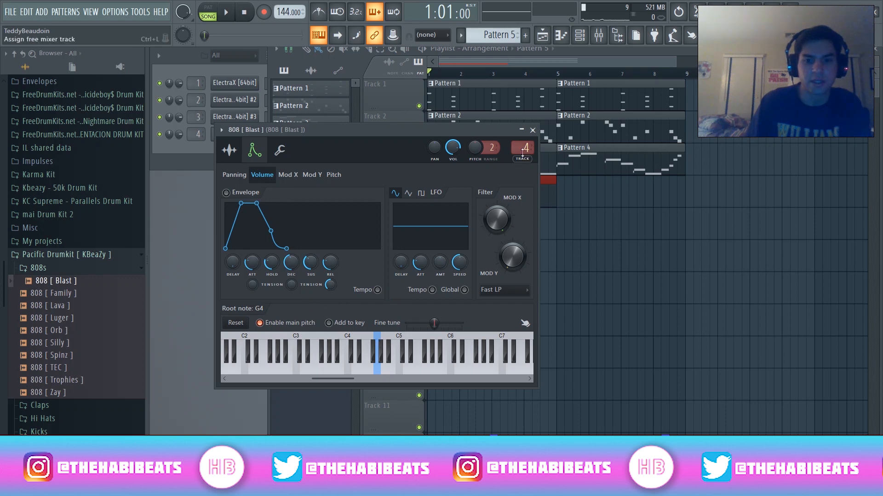
pyautogui.click(531, 131)
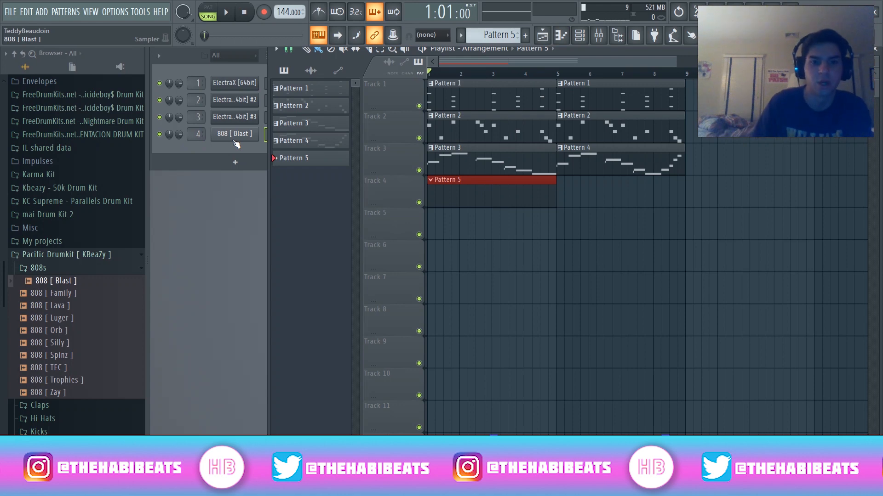
# Step: Add two-step D5 808 notes at steps 1 and 7 of bar 1 in Pattern 5's piano roll, checking against playback
pyautogui.press('F7')
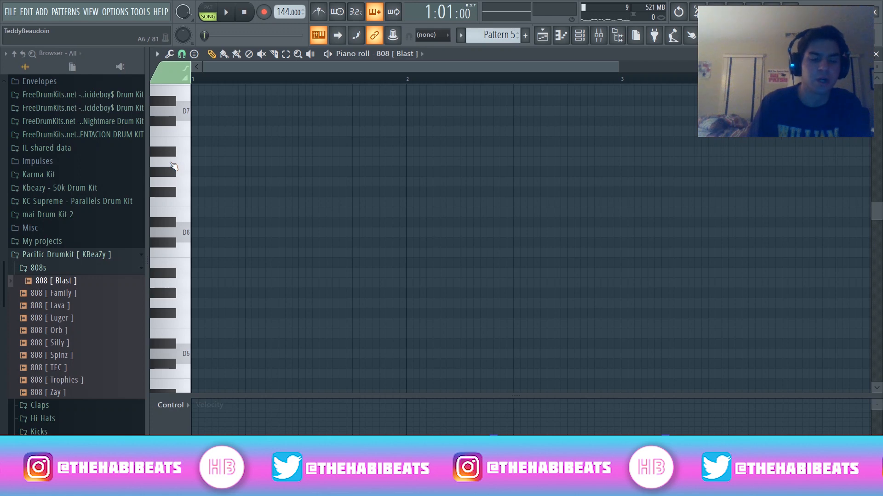
pyautogui.scroll(-3, 214, 239)
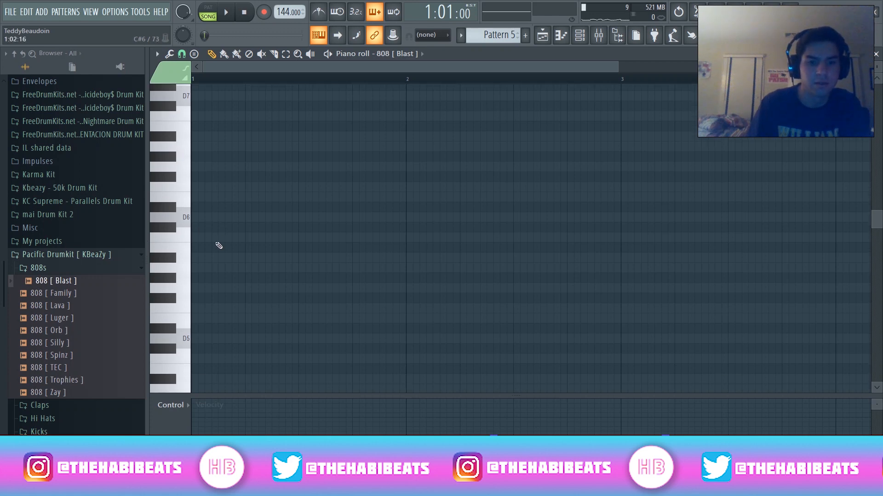
pyautogui.click(211, 294)
pyautogui.press('space')
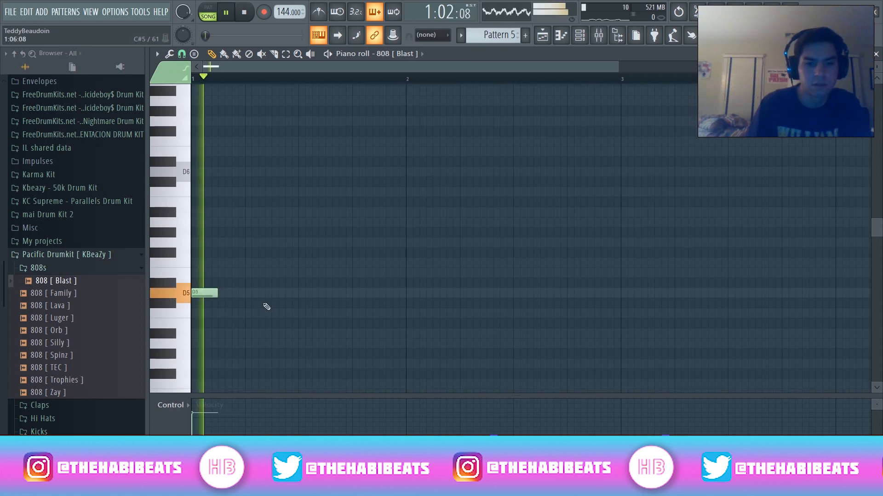
pyautogui.press('space')
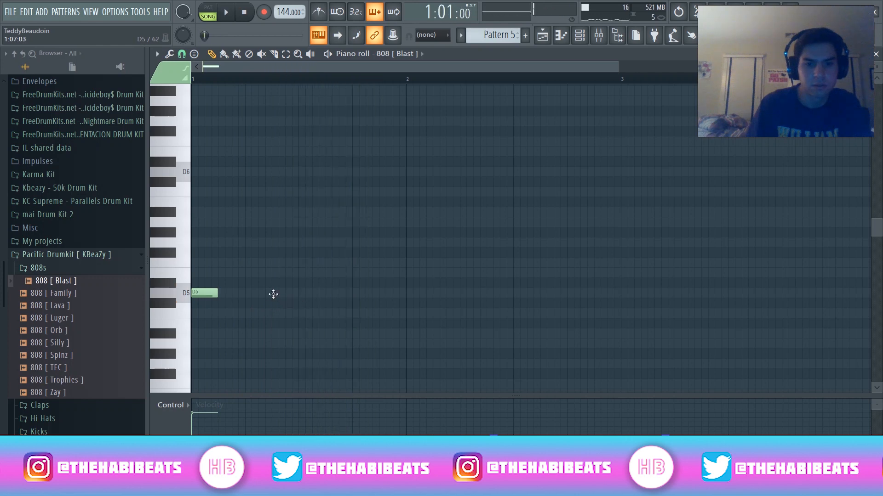
pyautogui.click(273, 294)
pyautogui.press('space')
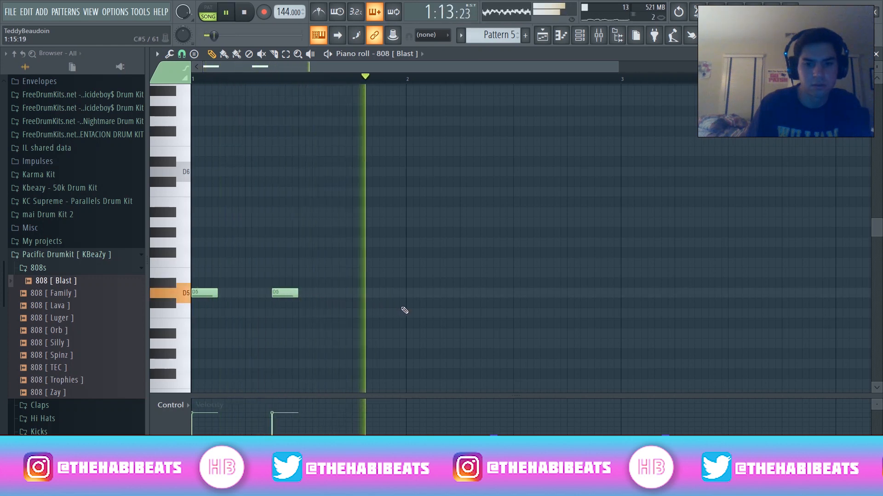
pyautogui.press('space')
# Step: Add two-step C5 notes at steps 5 and 11 of bar 2 and an A#4 note at the start of bar 3
pyautogui.click(460, 313)
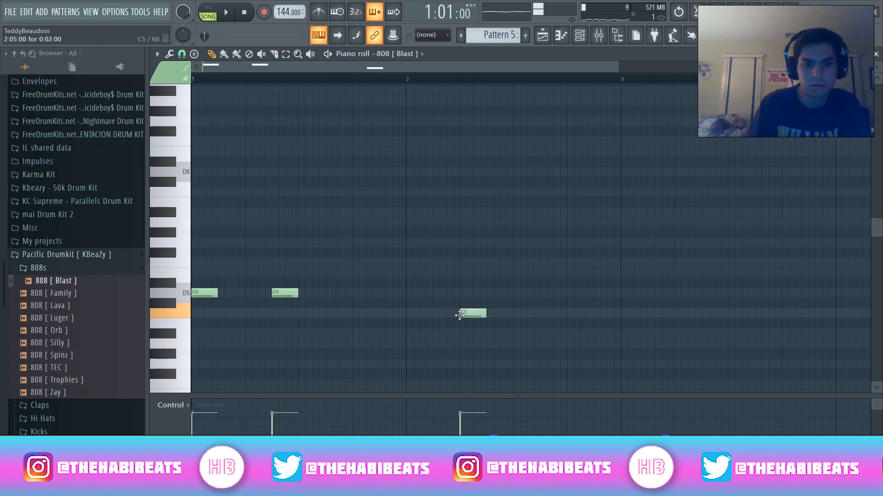
pyautogui.click(541, 314)
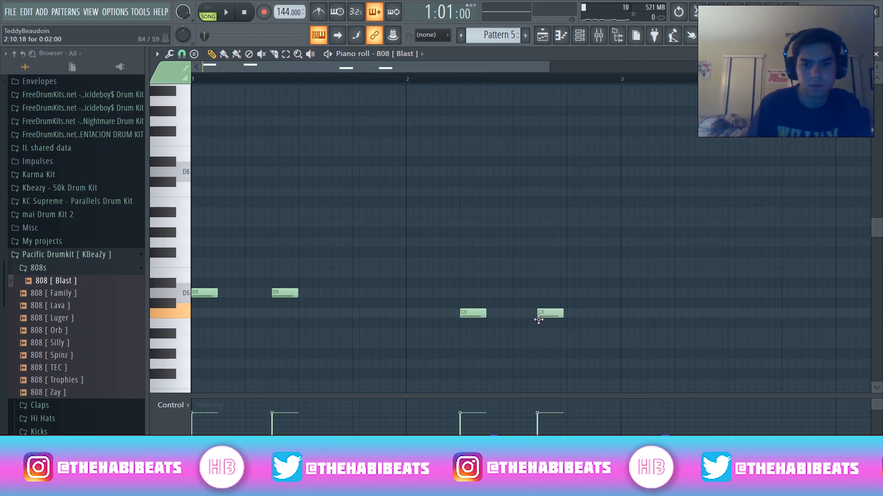
pyautogui.click(678, 338)
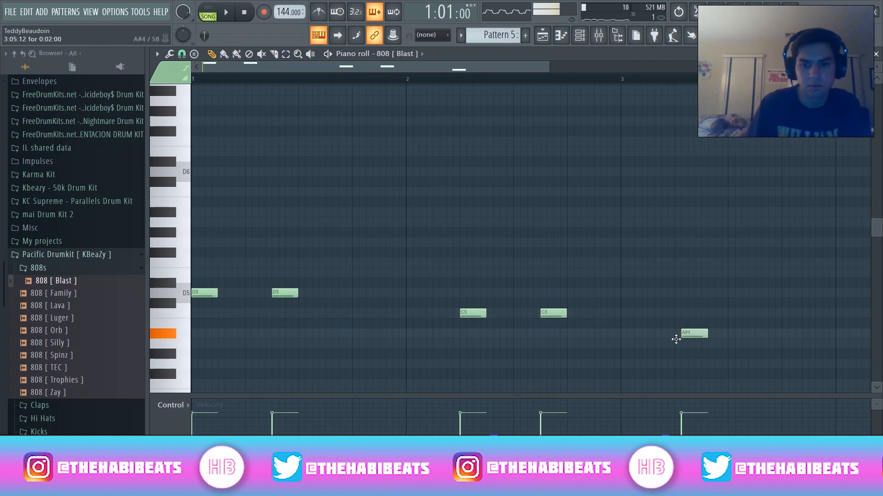
pyautogui.press('space')
pyautogui.moveTo(401, 69); pyautogui.dragTo(451, 72)
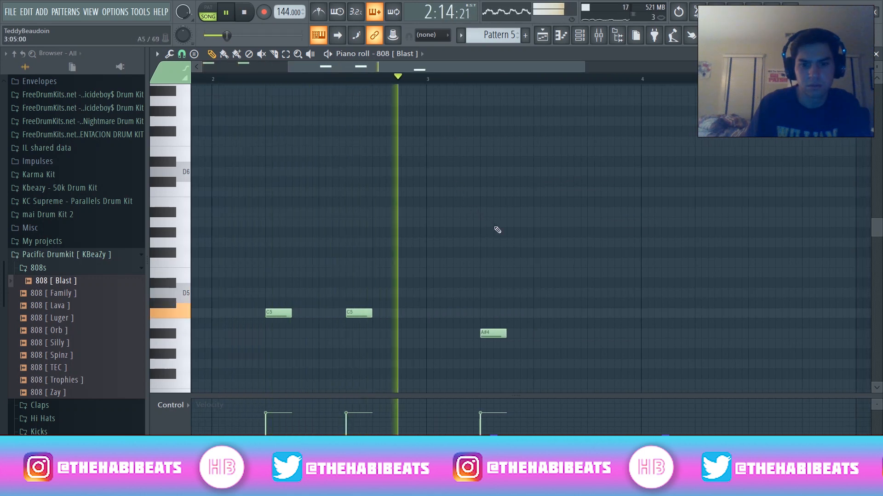
pyautogui.press('space')
pyautogui.click(481, 337)
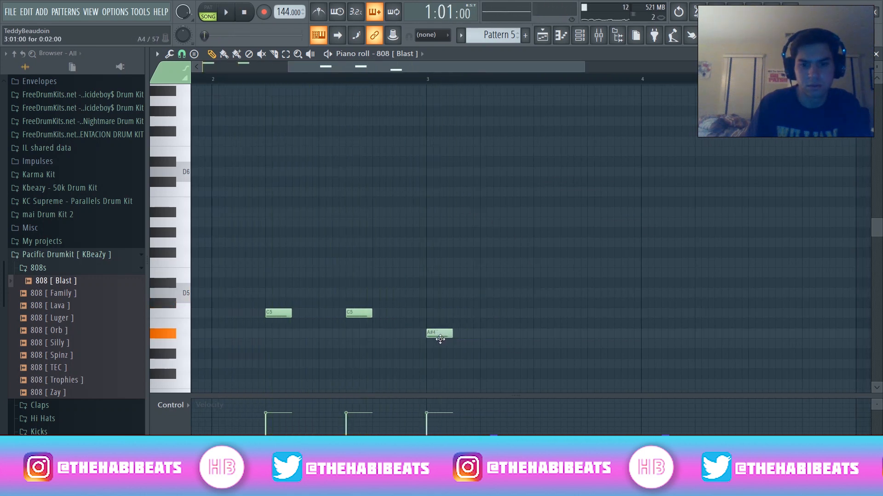
pyautogui.press('space')
pyautogui.press('space')
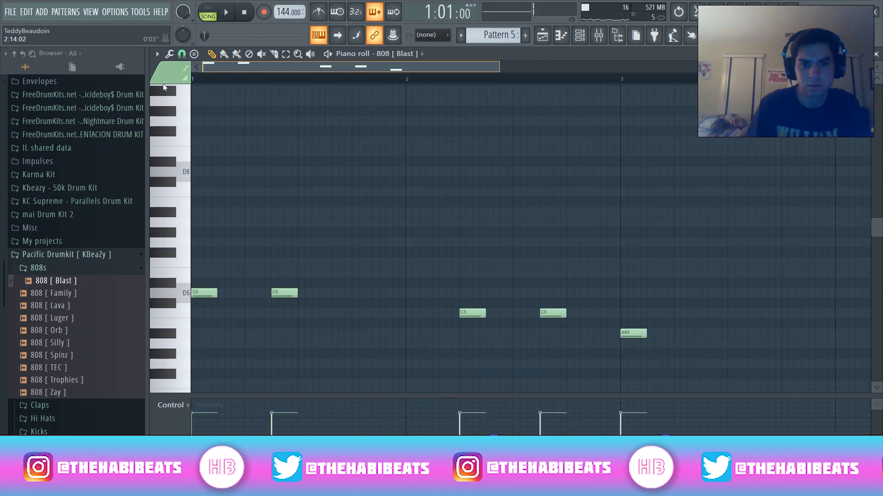
# Step: Keep the first 808 note on D5 and add a second two-step A#4 note at step 7 of bar 3
pyautogui.moveTo(205, 288); pyautogui.dragTo(200, 308)
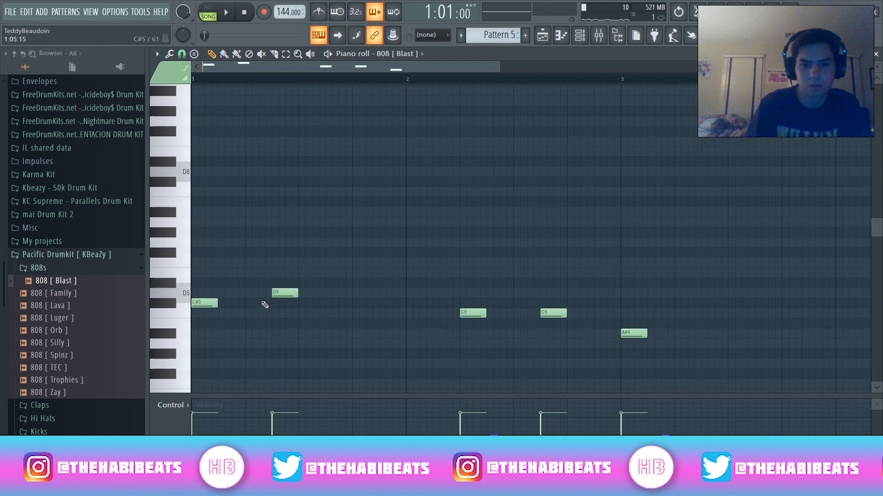
pyautogui.moveTo(205, 303); pyautogui.dragTo(205, 292)
pyautogui.press('space')
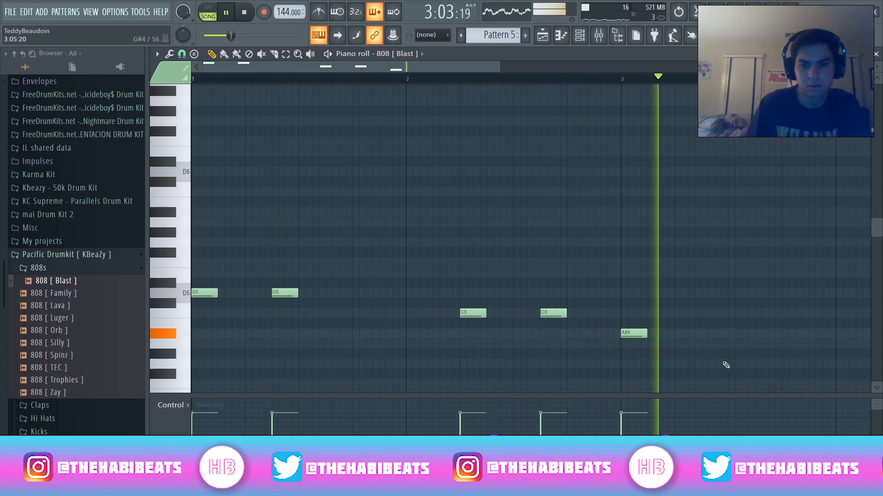
pyautogui.click(754, 333)
pyautogui.press('space')
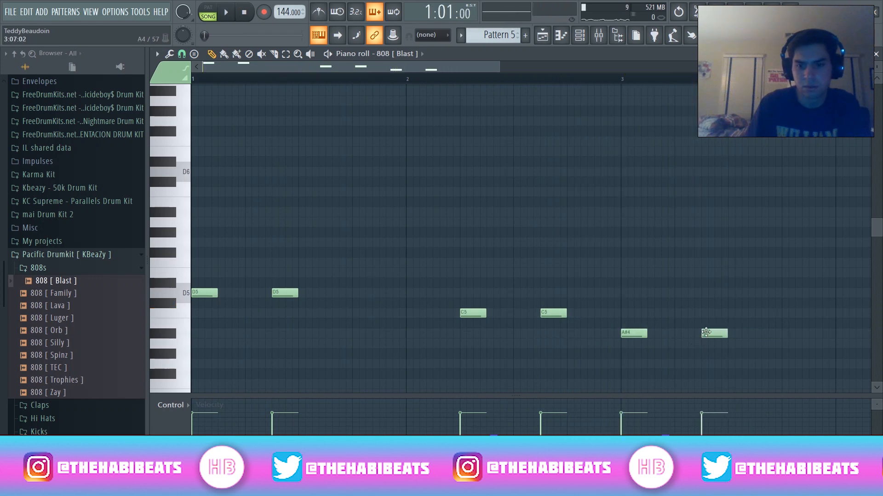
# Step: Add two-step C5 notes at steps 5 and 11 of bar 4, checking playback from the start of that bar
pyautogui.press('space')
pyautogui.moveTo(454, 64); pyautogui.dragTo(570, 70)
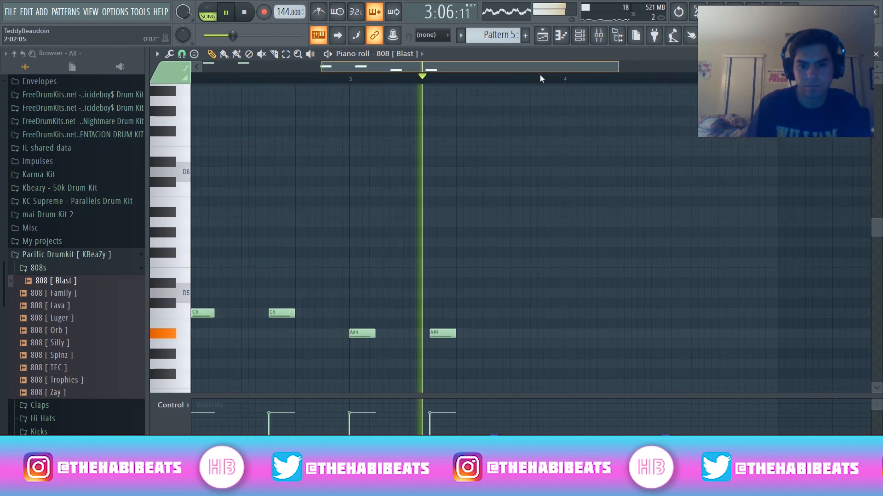
pyautogui.press('space')
pyautogui.click(618, 315)
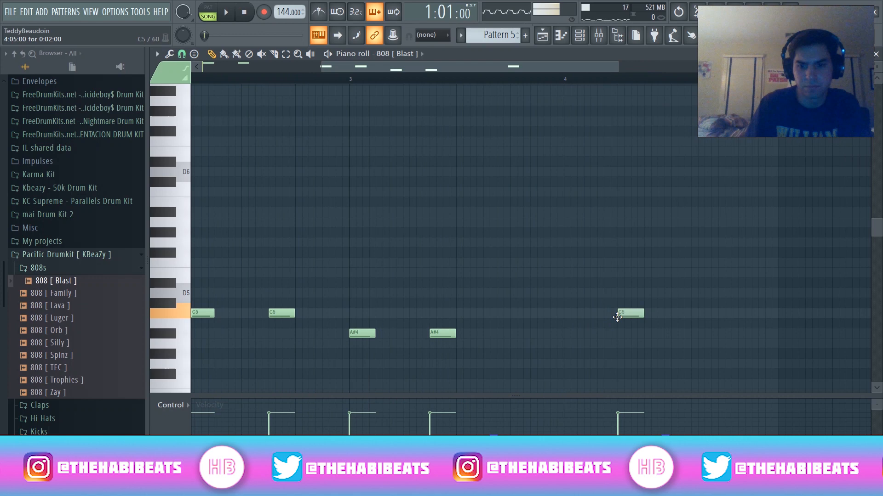
pyautogui.click(564, 82)
pyautogui.press('space')
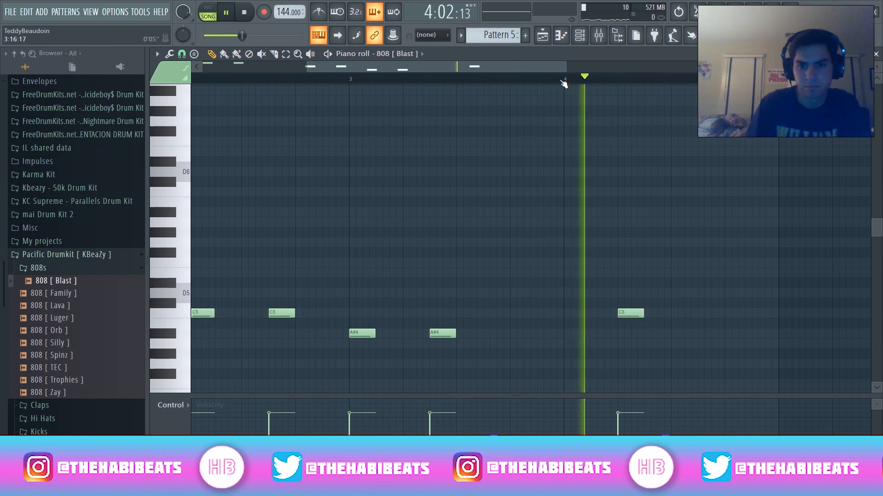
pyautogui.moveTo(699, 315); pyautogui.dragTo(698, 306)
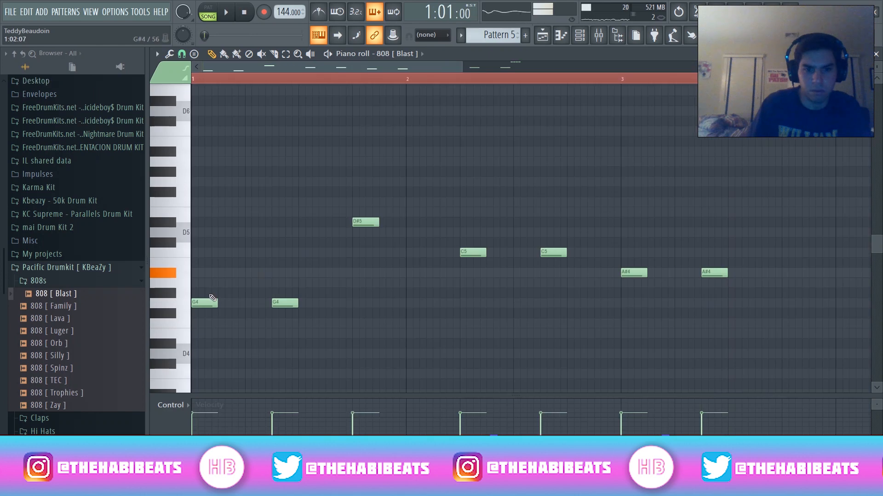
# Step: Raise the two G4 notes in bar 1 to D5, return to the playlist, and listen to the full arrangement
pyautogui.moveTo(198, 302); pyautogui.dragTo(199, 231)
pyautogui.moveTo(286, 304); pyautogui.dragTo(285, 229)
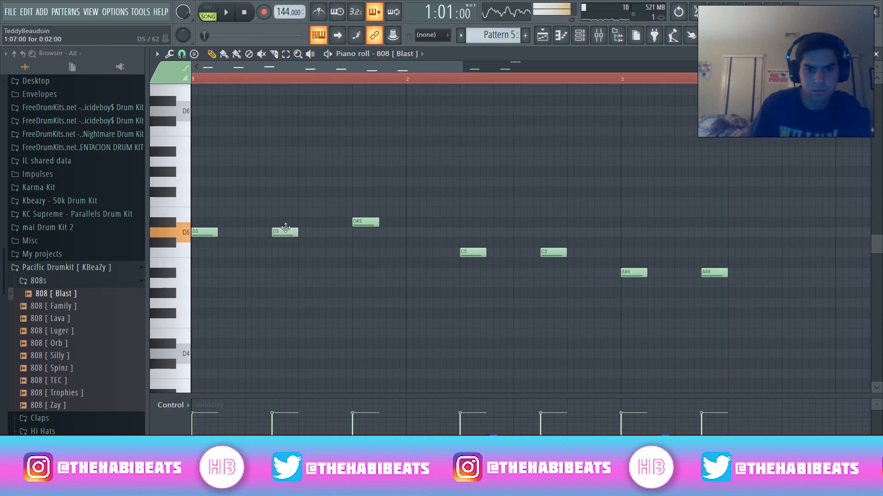
pyautogui.press('space')
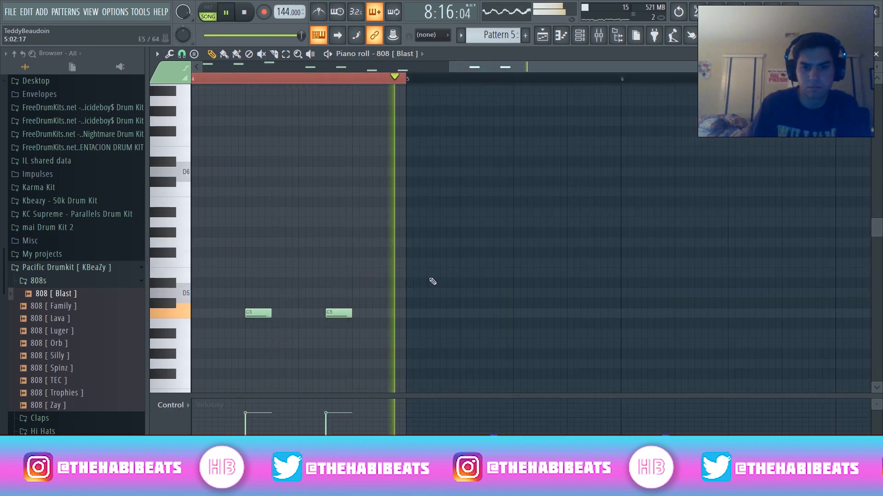
pyautogui.click(876, 53)
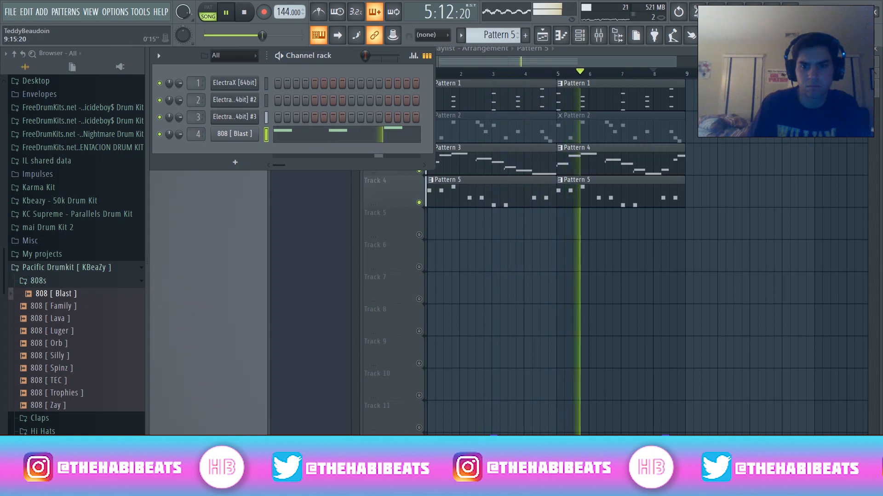
pyautogui.click(457, 163)
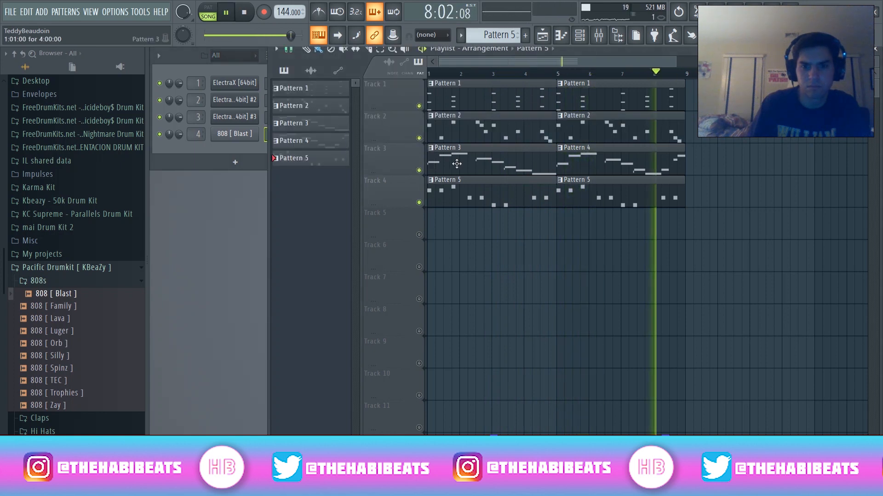
pyautogui.press('space')
pyautogui.press('space')
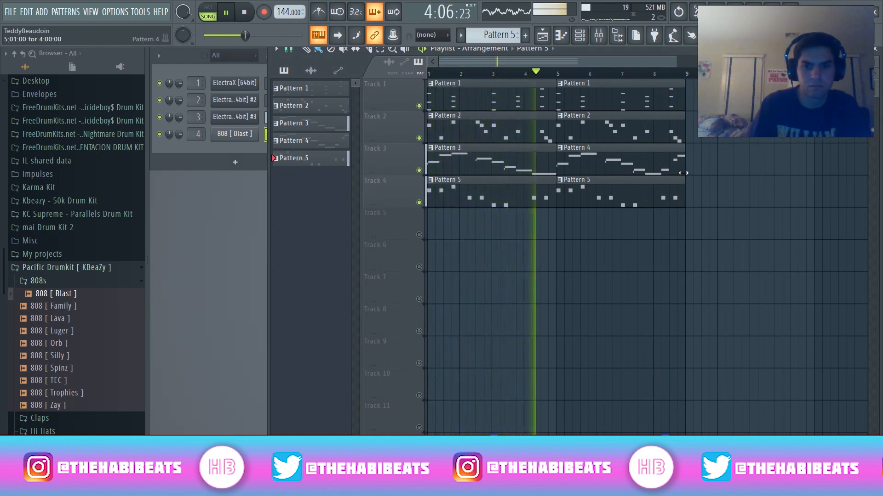
pyautogui.press('space')
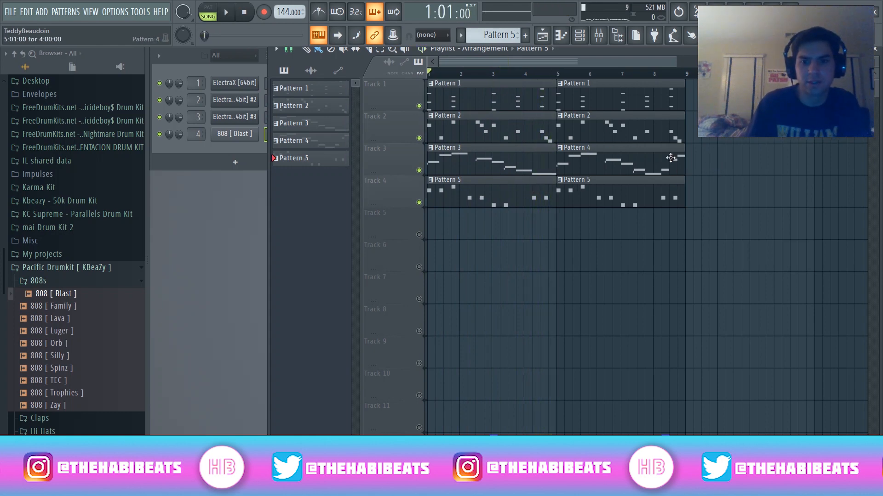
# Step: Duplicate the eight-bar block of clips on tracks 1 to 4 so it repeats from bars 9 and 17
pyautogui.moveTo(469, 271); pyautogui.dragTo(685, 80)
pyautogui.hotkey('ctrl', 'b')
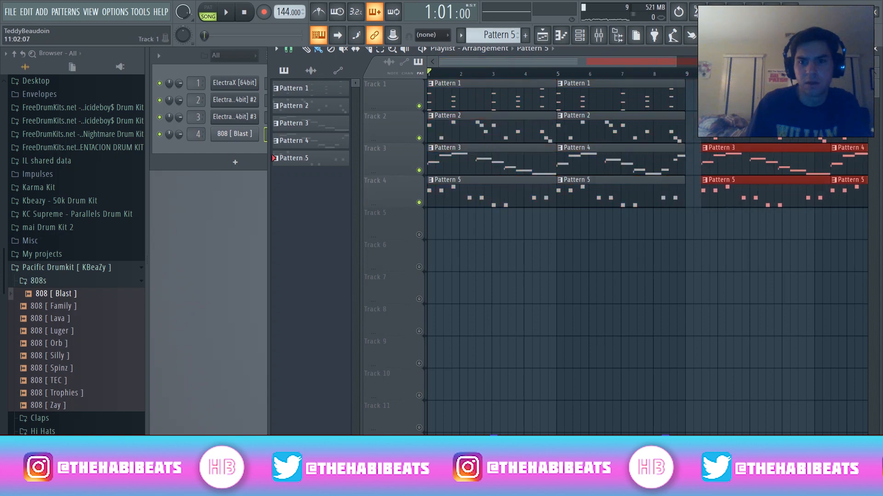
pyautogui.moveTo(572, 59); pyautogui.dragTo(687, 59)
pyautogui.moveTo(467, 239); pyautogui.dragTo(609, 83)
pyautogui.moveTo(477, 99); pyautogui.dragTo(740, 99)
pyautogui.moveTo(673, 60); pyautogui.dragTo(523, 63)
pyautogui.click(613, 69)
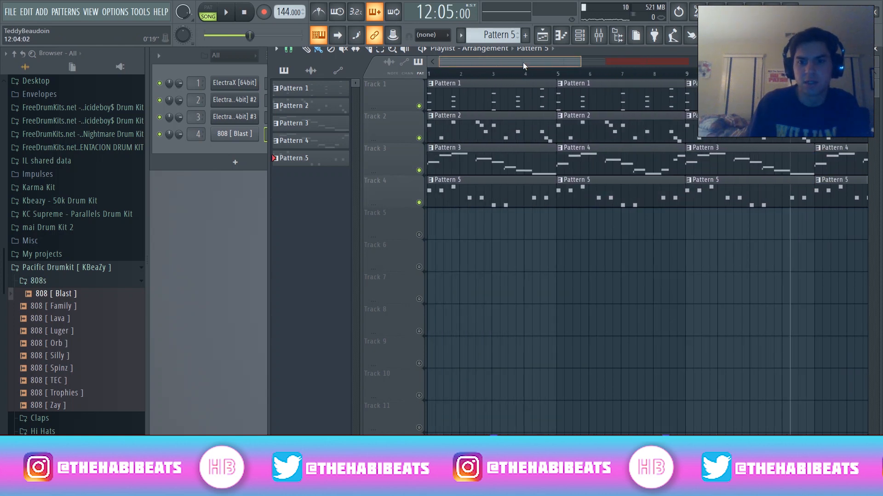
# Step: Delete the Pattern 3 and 4 clips from bars 1 to 16 and the Pattern 5 clips from bars 1 to 8
pyautogui.rightClick(487, 193)
pyautogui.rightClick(500, 161)
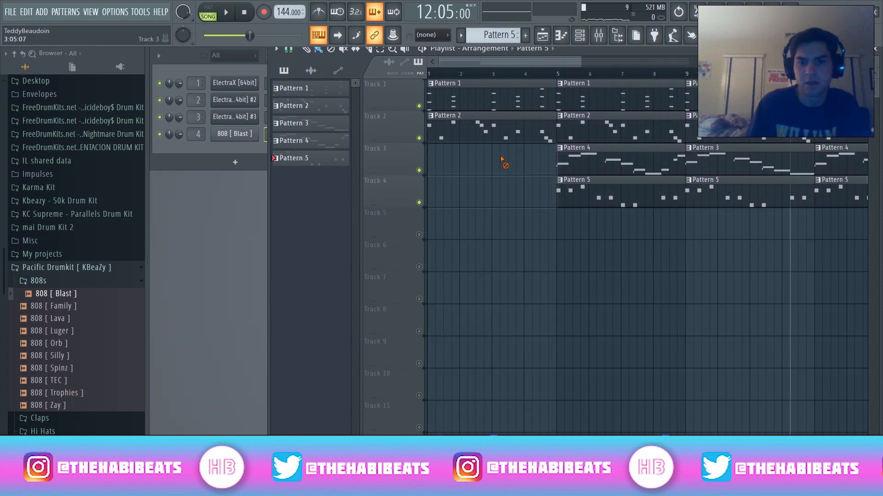
pyautogui.rightClick(594, 164)
pyautogui.rightClick(593, 192)
pyautogui.moveTo(545, 62); pyautogui.dragTo(608, 64)
pyautogui.rightClick(592, 158)
pyautogui.rightClick(685, 164)
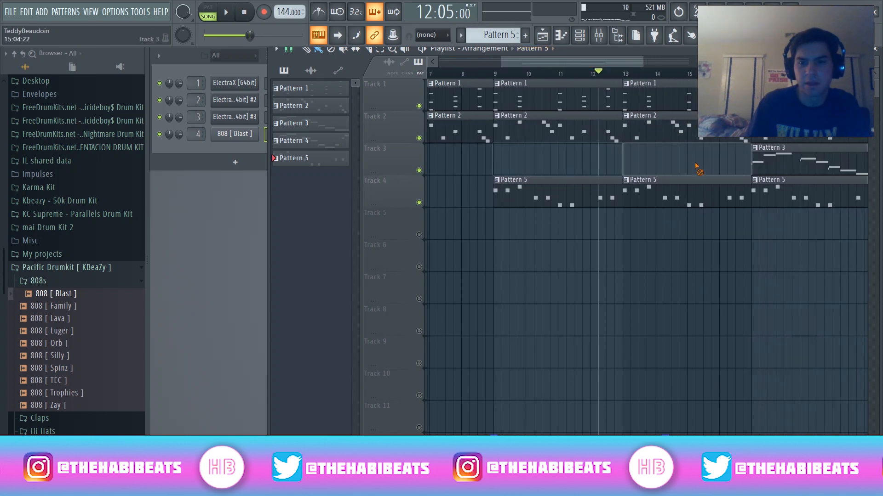
pyautogui.moveTo(595, 62); pyautogui.dragTo(457, 67)
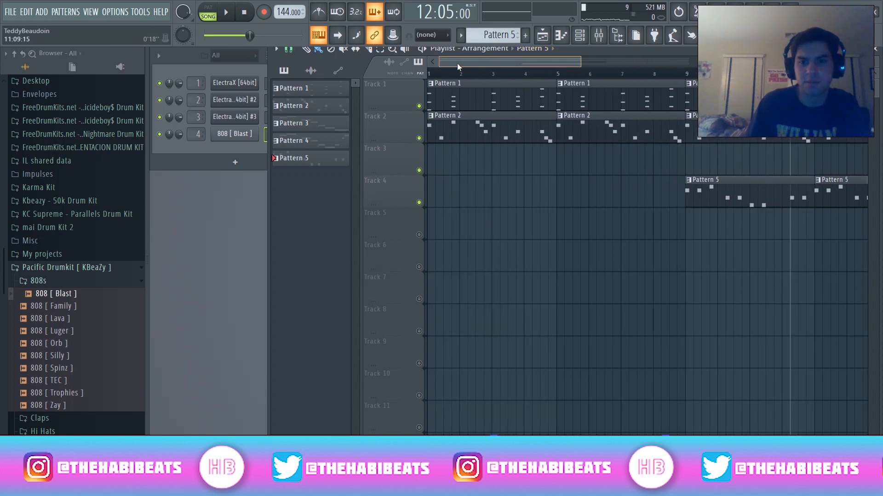
# Step: Route the second ElectraX channel to mixer insert 2 and lower that insert's fader while playing the arrangement from bar 9
pyautogui.moveTo(553, 63); pyautogui.dragTo(589, 63)
pyautogui.click(636, 73)
pyautogui.press('space')
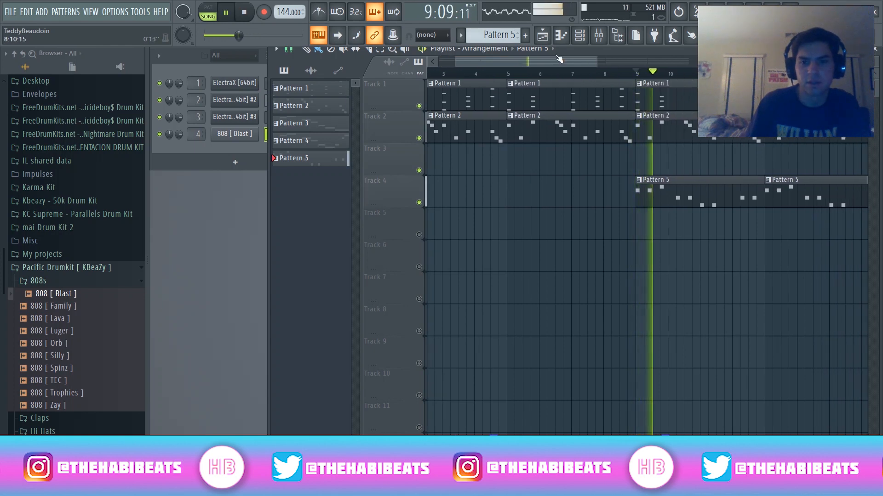
pyautogui.click(266, 97)
pyautogui.press('space')
pyautogui.click(598, 35)
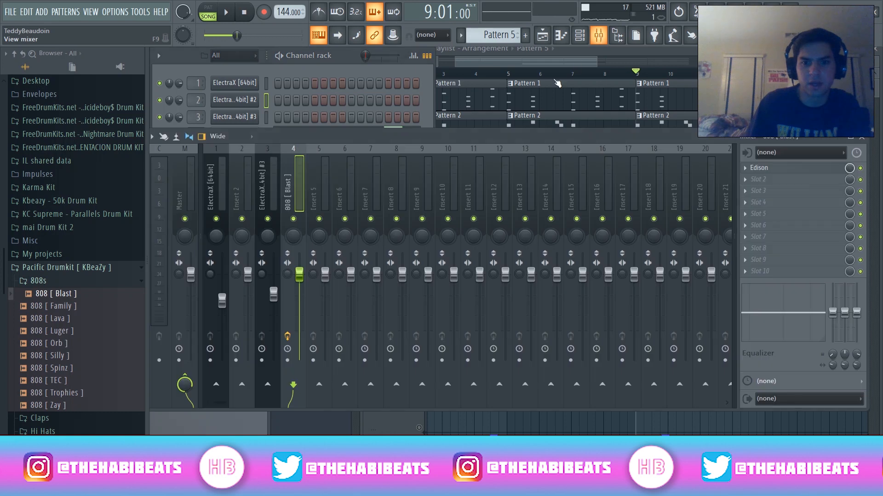
pyautogui.rightClick(254, 186)
pyautogui.moveTo(285, 230)
pyautogui.click(388, 232)
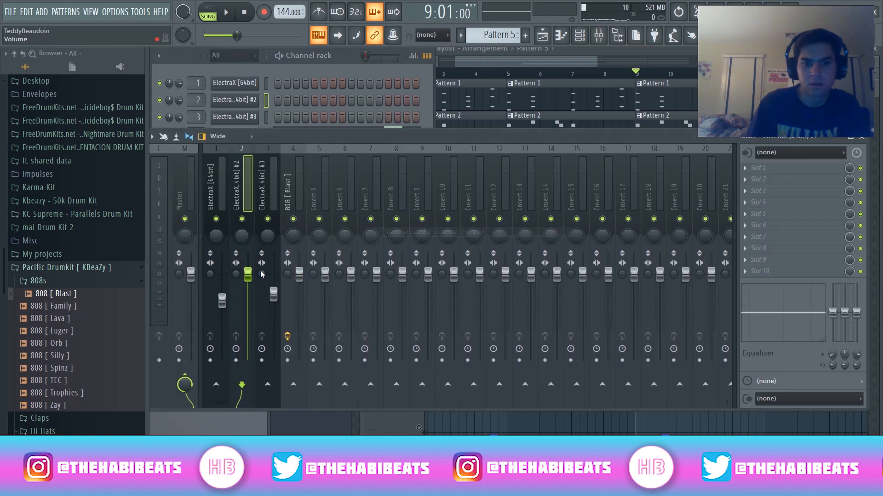
pyautogui.press('space')
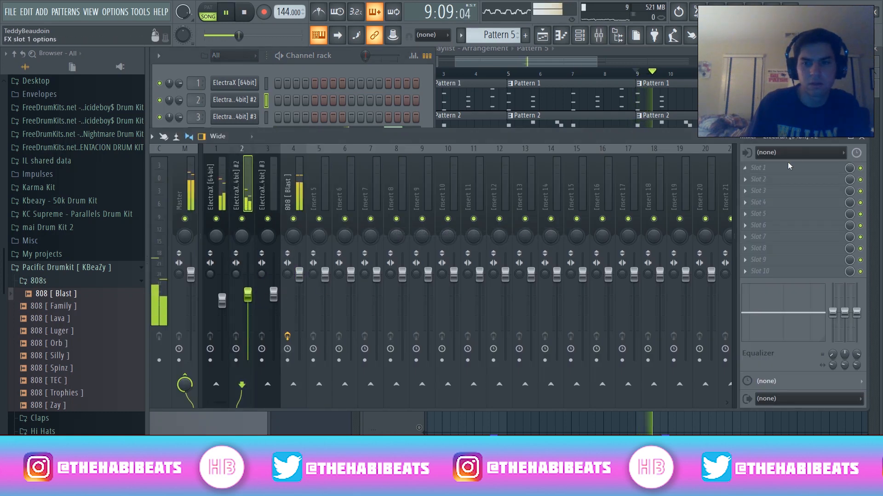
# Step: Play the arrangement from bar 17 and lower the third ElectraX insert's fader to about -7.0 dB
pyautogui.click(610, 84)
pyautogui.moveTo(542, 58); pyautogui.dragTo(620, 63)
pyautogui.press('space')
pyautogui.click(651, 75)
pyautogui.press('space')
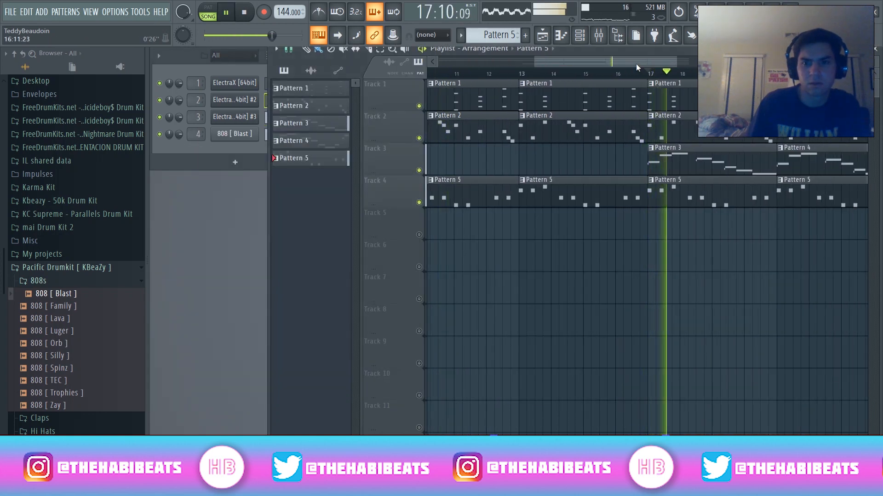
pyautogui.click(598, 34)
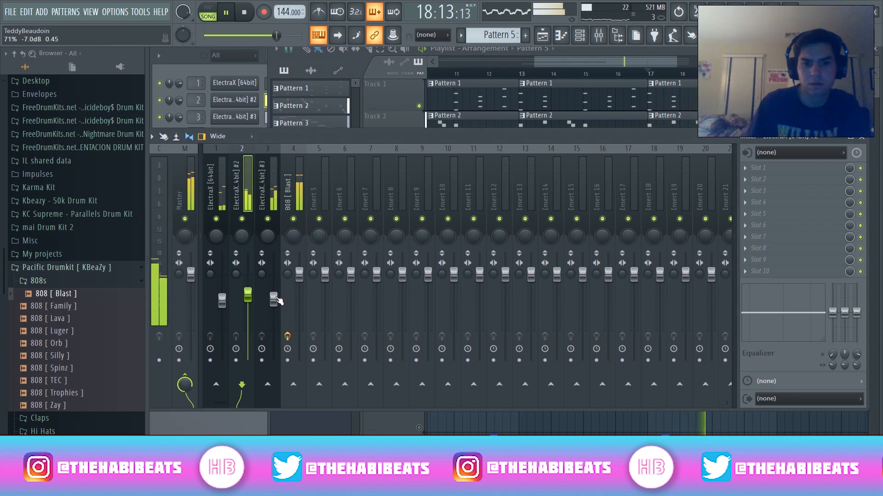
pyautogui.click(866, 144)
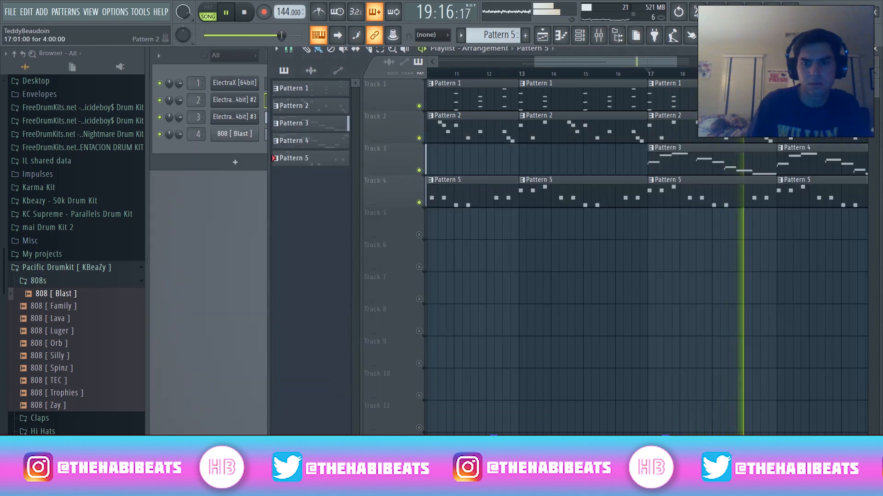
pyautogui.moveTo(622, 61); pyautogui.dragTo(539, 64)
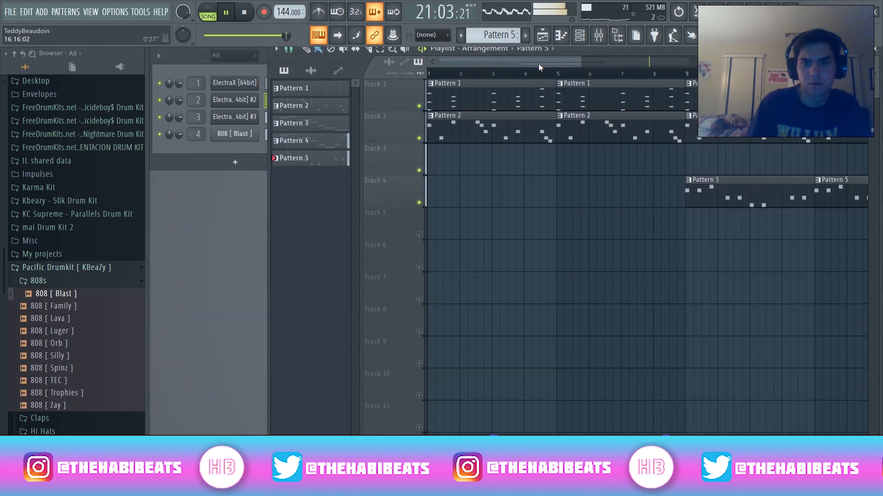
# Step: Open the Pattern 3 melody in the piano roll and listen to its last two bars from bar 3
pyautogui.press('space')
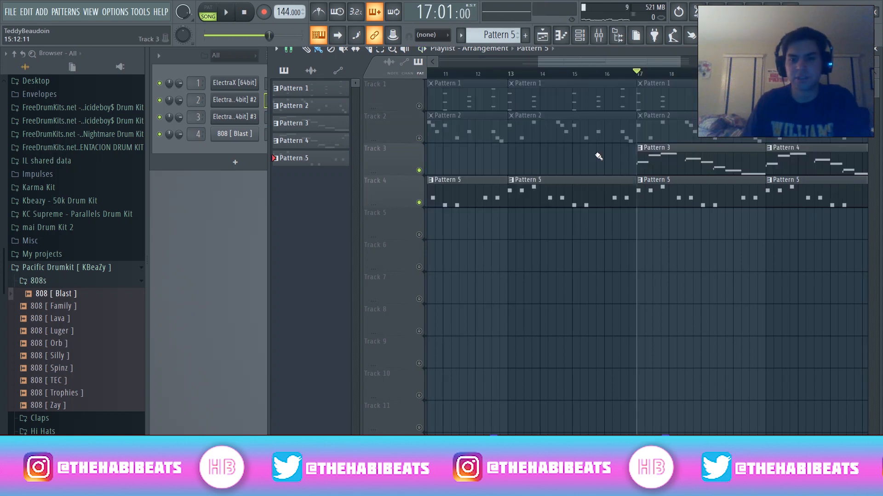
pyautogui.doubleClick(705, 159)
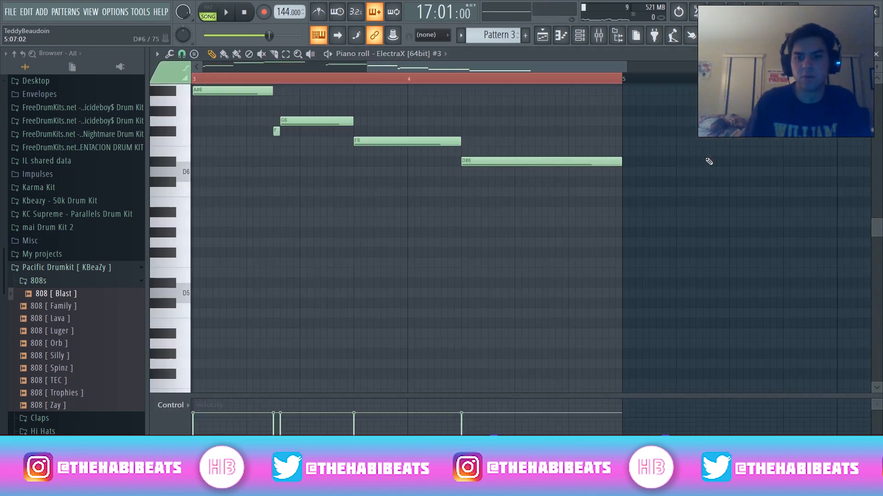
pyautogui.moveTo(491, 69); pyautogui.dragTo(474, 72)
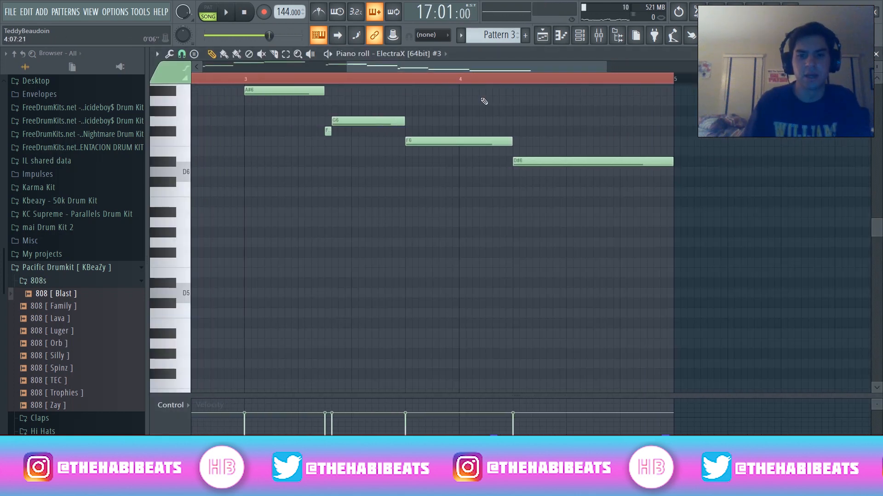
pyautogui.scroll(3, 489, 168)
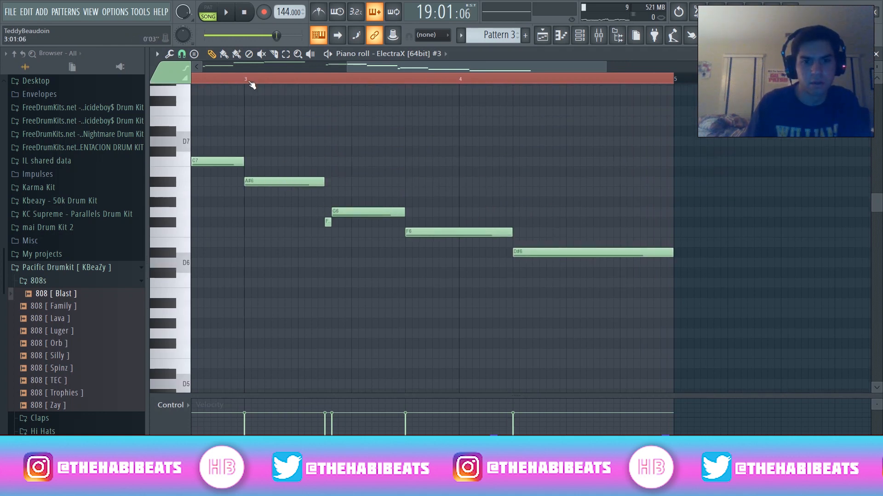
pyautogui.press('space')
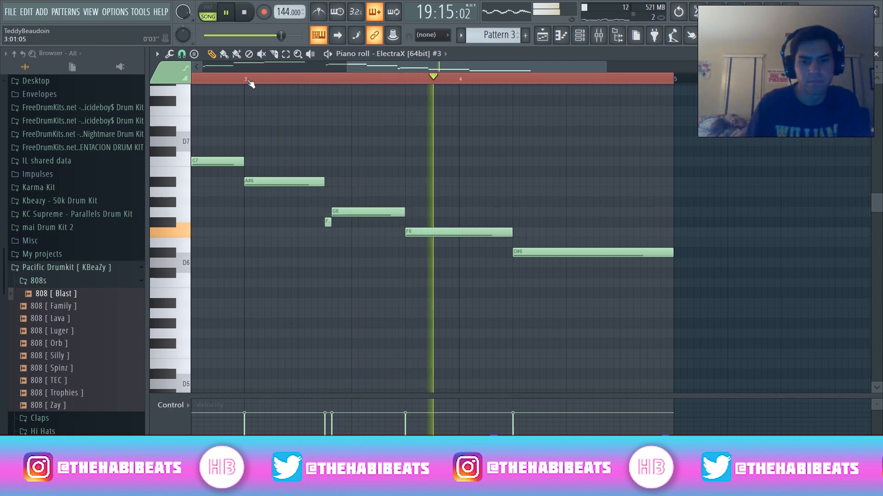
pyautogui.press('space')
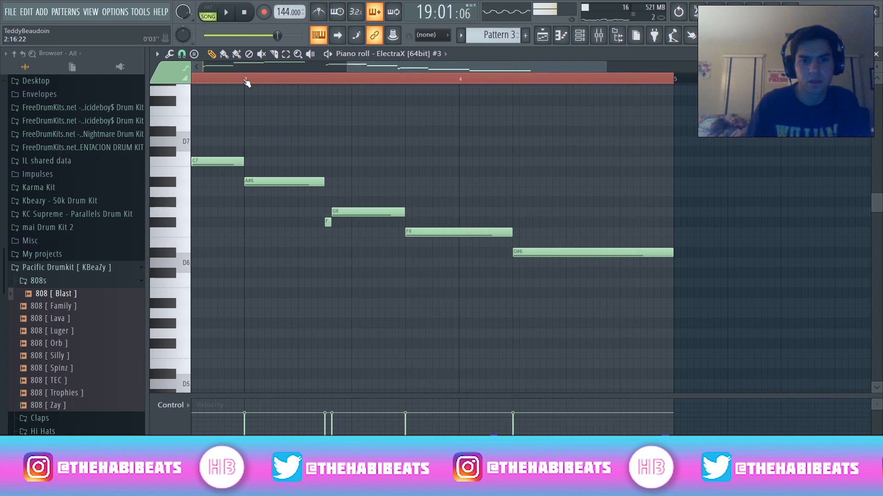
pyautogui.press('space')
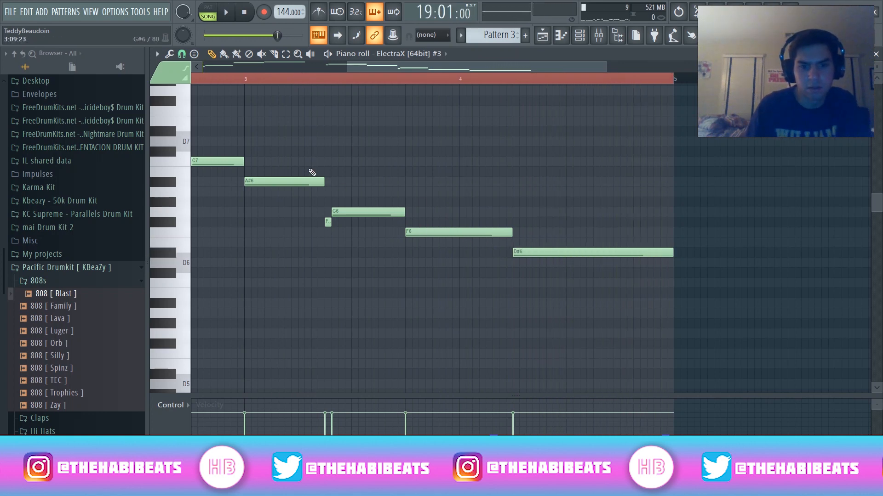
pyautogui.press('space')
pyautogui.press('space')
# Step: Delete the long D#6 note in bar 4 of the melody and raise the F6 note before it to A#6, checking playback from bar 3
pyautogui.moveTo(420, 232); pyautogui.dragTo(420, 262)
pyautogui.press('space')
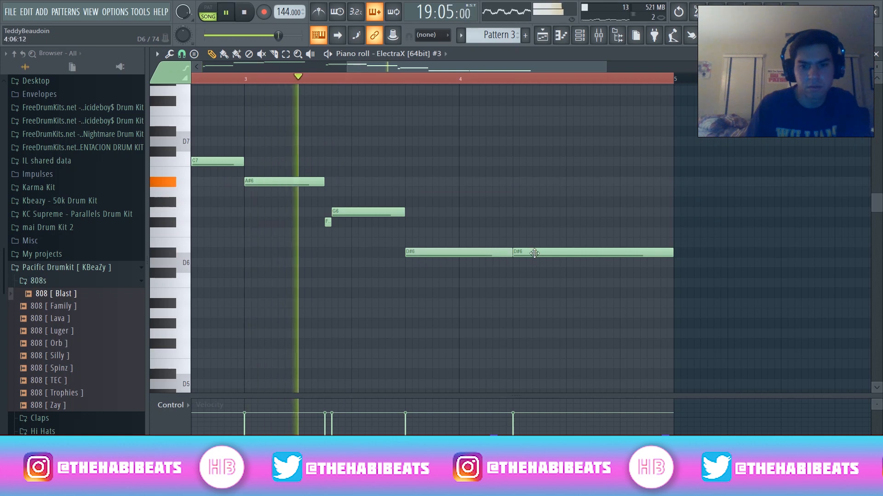
pyautogui.rightClick(529, 253)
pyautogui.press('space')
pyautogui.moveTo(443, 252); pyautogui.dragTo(425, 194)
pyautogui.press('space')
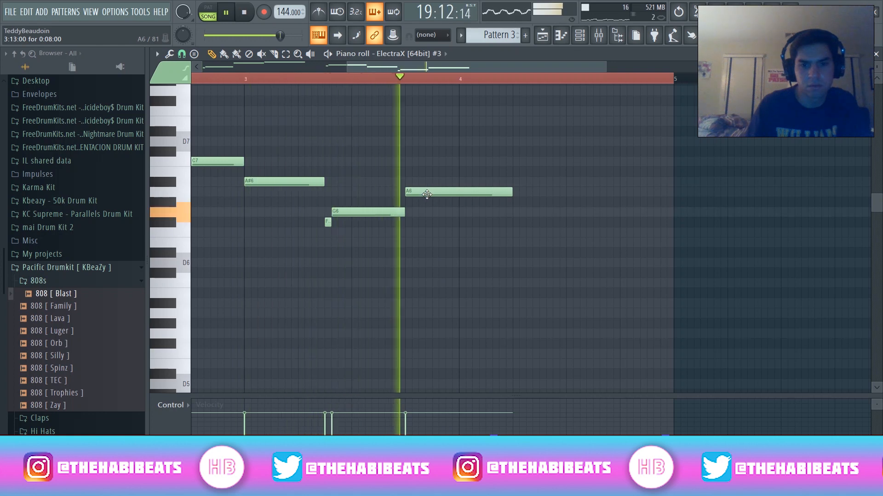
pyautogui.press('space')
pyautogui.moveTo(445, 194); pyautogui.dragTo(444, 180)
pyautogui.press('space')
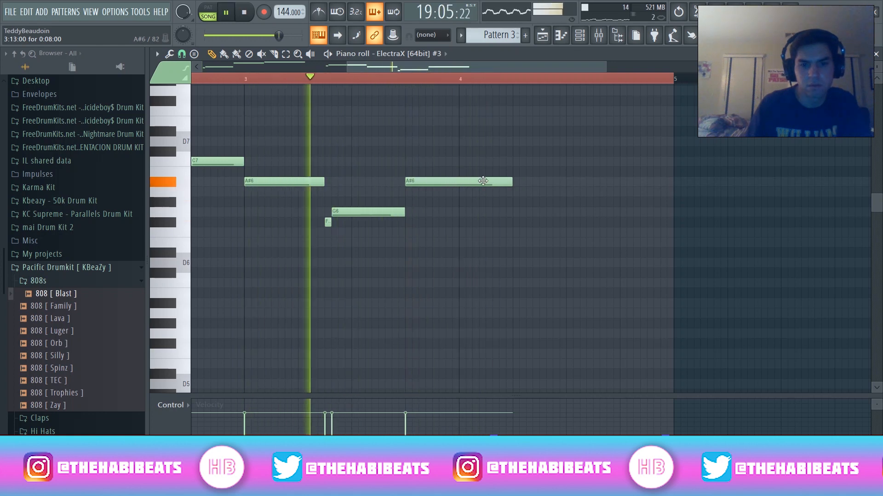
# Step: Add two-step D7 and C7 notes at steps 9 and 11 of bar 4 and a four-step A#6 at step 13, checking playback
pyautogui.press('space')
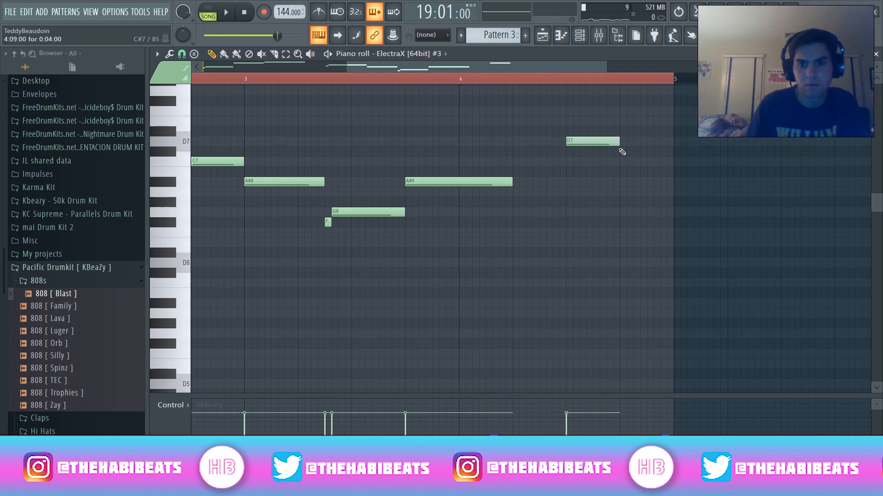
pyautogui.press('space')
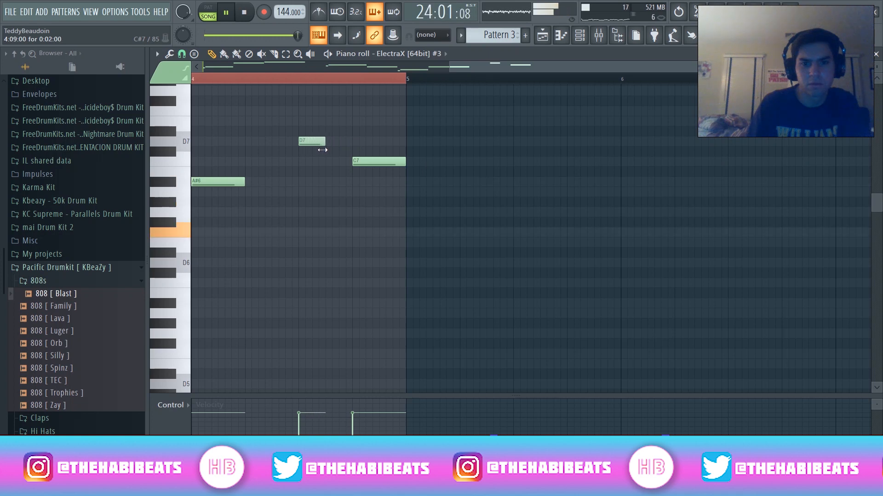
pyautogui.moveTo(477, 67); pyautogui.dragTo(416, 71)
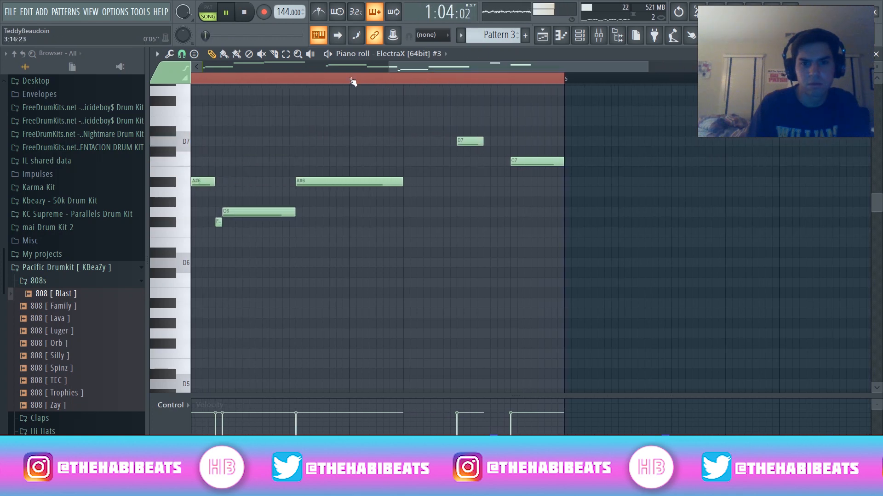
pyautogui.press('space')
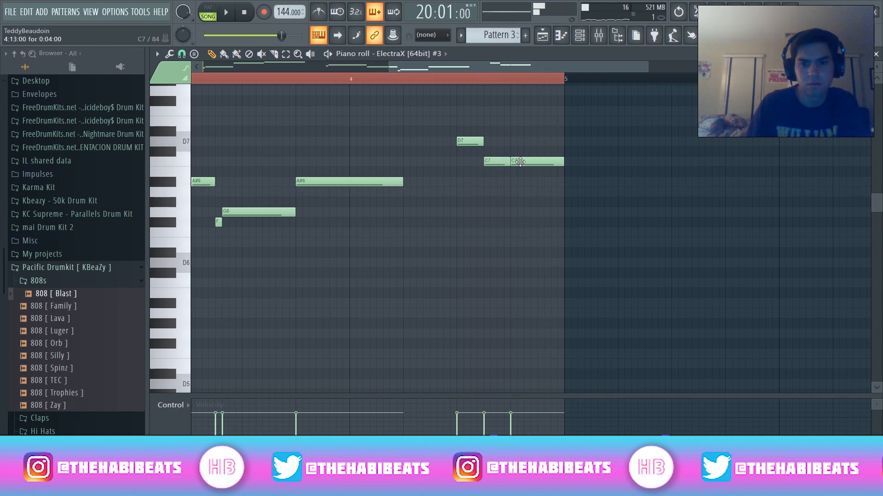
pyautogui.rightClick(520, 161)
pyautogui.press('space')
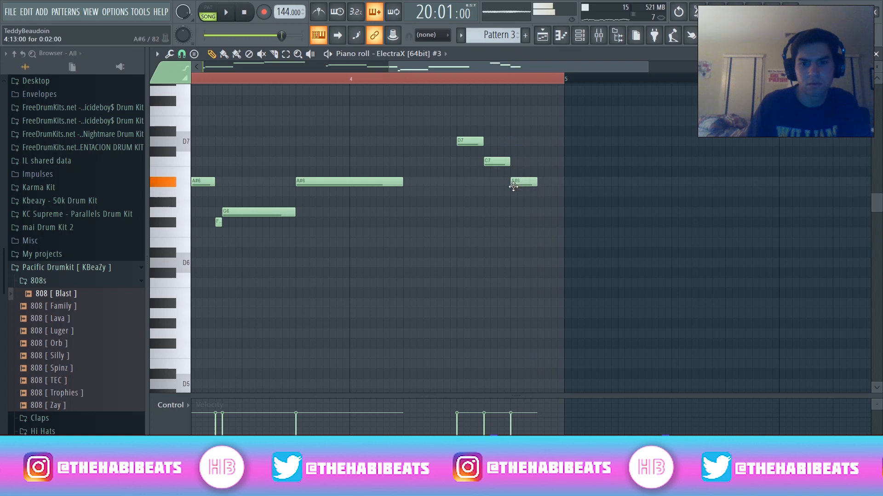
pyautogui.press('space')
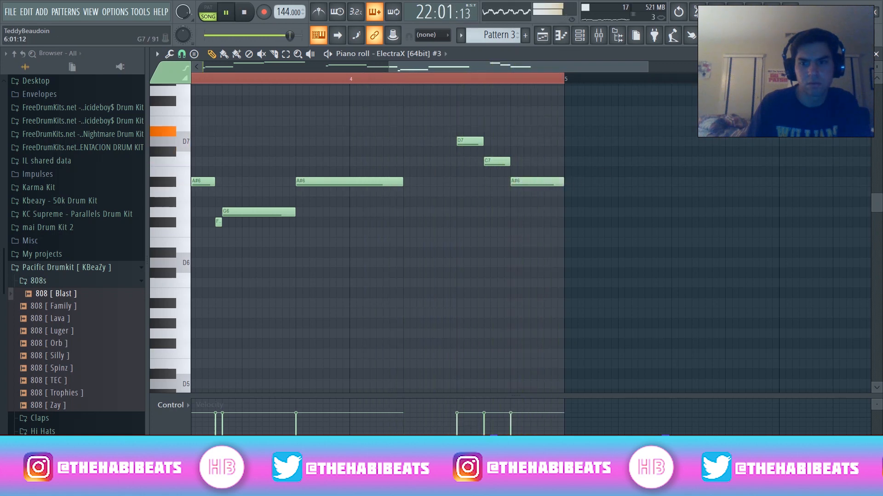
pyautogui.click(877, 55)
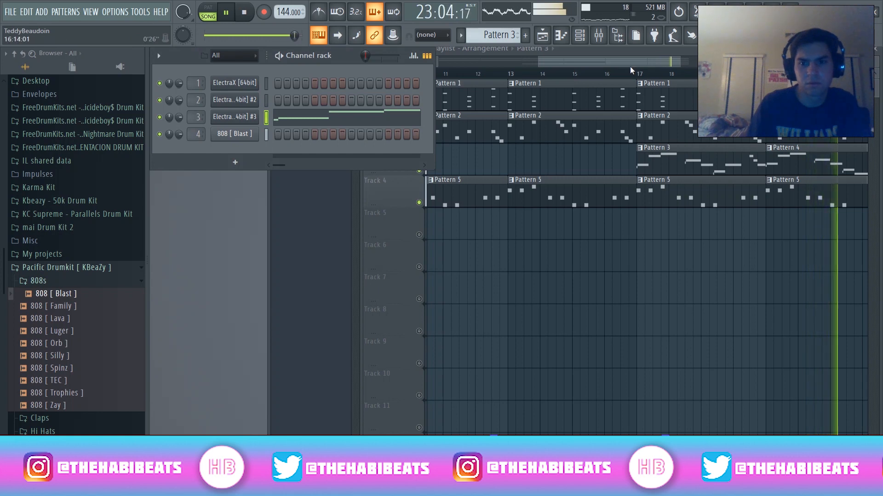
pyautogui.moveTo(532, 75); pyautogui.dragTo(474, 87)
pyautogui.press('space')
# Step: Load the Hi Hat [ Chiefer ] sample from the Pacific Drumkit as a new channel and apply a fade-out to it
pyautogui.click(57, 281)
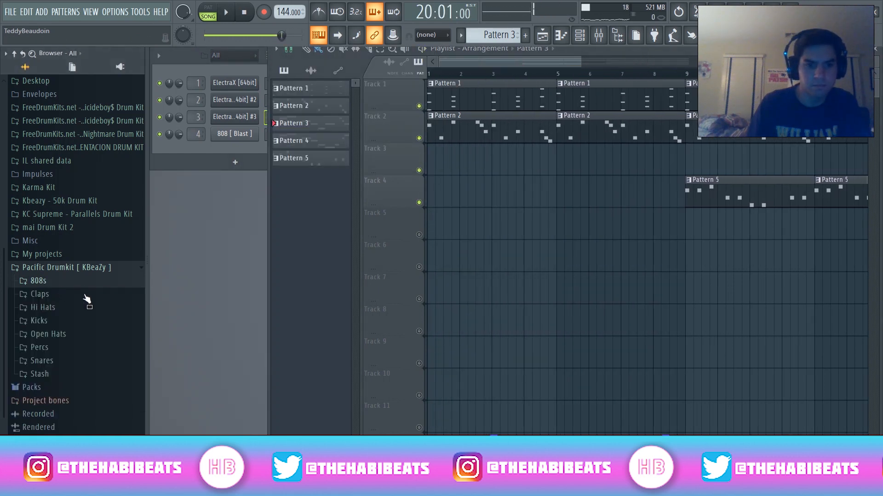
pyautogui.click(70, 308)
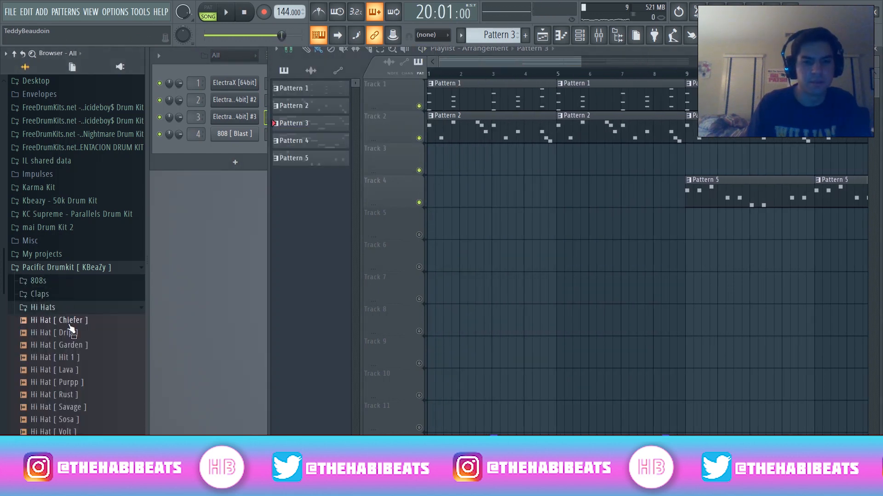
pyautogui.moveTo(69, 324); pyautogui.dragTo(207, 161)
pyautogui.click(562, 186)
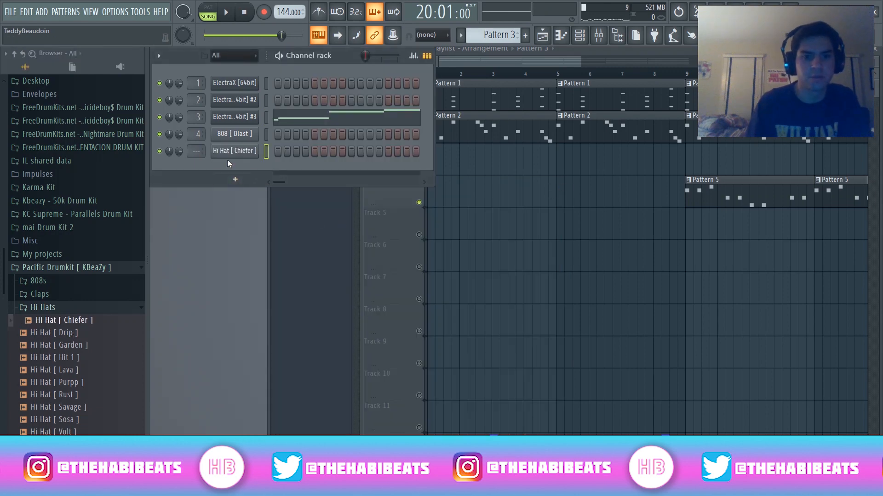
pyautogui.click(235, 151)
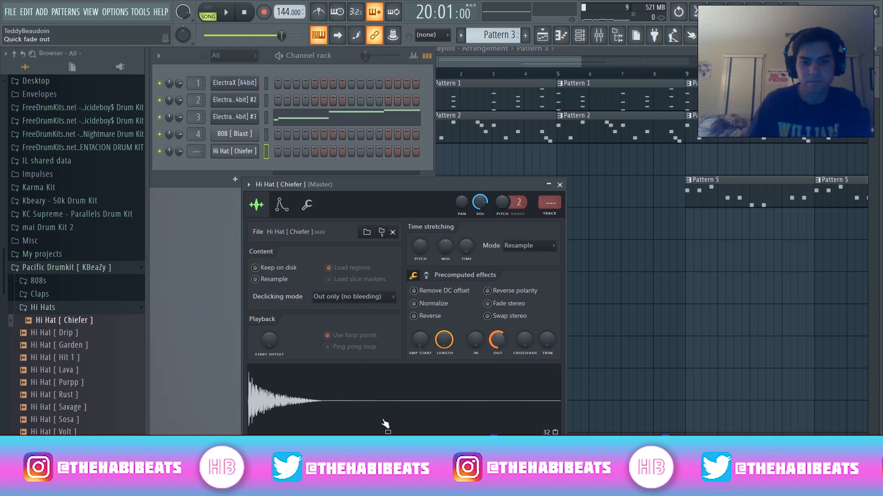
pyautogui.click(560, 184)
# Step: In a new pattern, place two two-step C5 hi-hat notes at the start of bar 1 and duplicate them to fill four bars
pyautogui.click(560, 36)
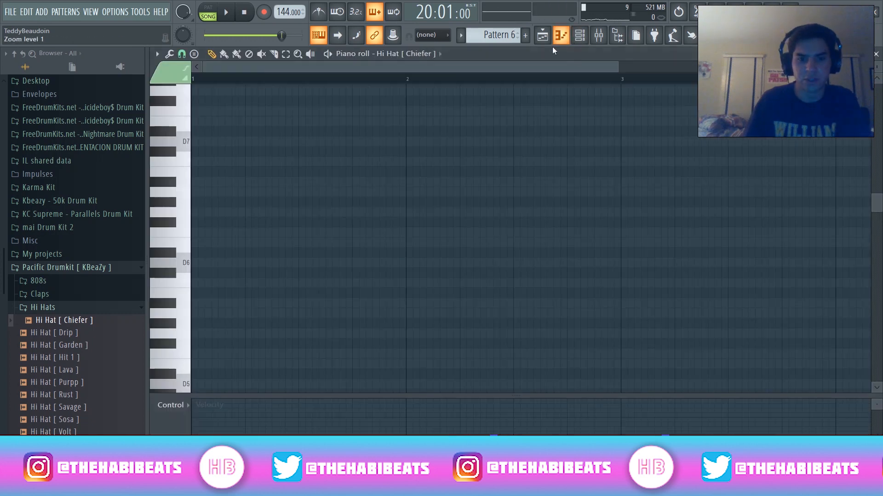
pyautogui.scroll(-5, 229, 291)
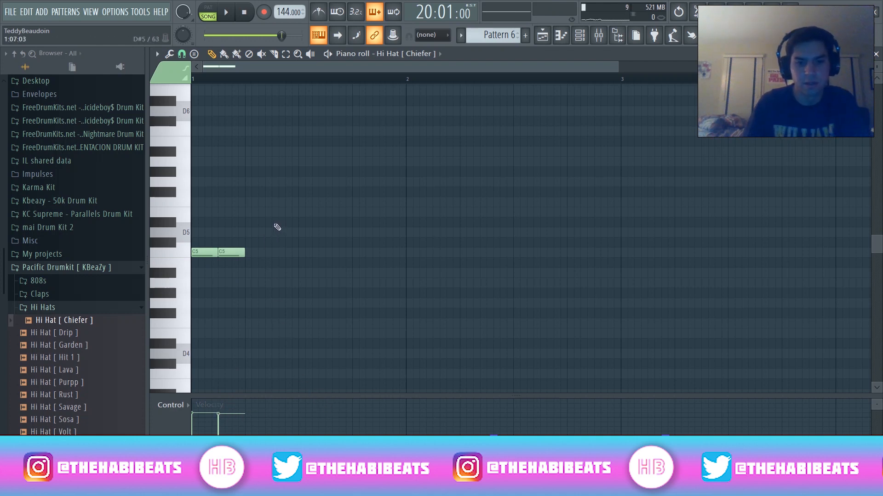
pyautogui.hotkey('ctrl', 'a')
pyautogui.moveTo(330, 80); pyautogui.dragTo(248, 79)
pyautogui.hotkey('ctrl', 'b')
pyautogui.hotkey('ctrl', 'b')
pyautogui.hotkey('ctrl', 'b')
pyautogui.hotkey('ctrl', 'b')
pyautogui.hotkey('ctrl', 'b')
pyautogui.hotkey('ctrl', 'b')
pyautogui.hotkey('ctrl', 'b')
pyautogui.hotkey('ctrl', 'b')
pyautogui.hotkey('ctrl', 'b')
pyautogui.hotkey('ctrl', 'b')
pyautogui.hotkey('ctrl', 'b')
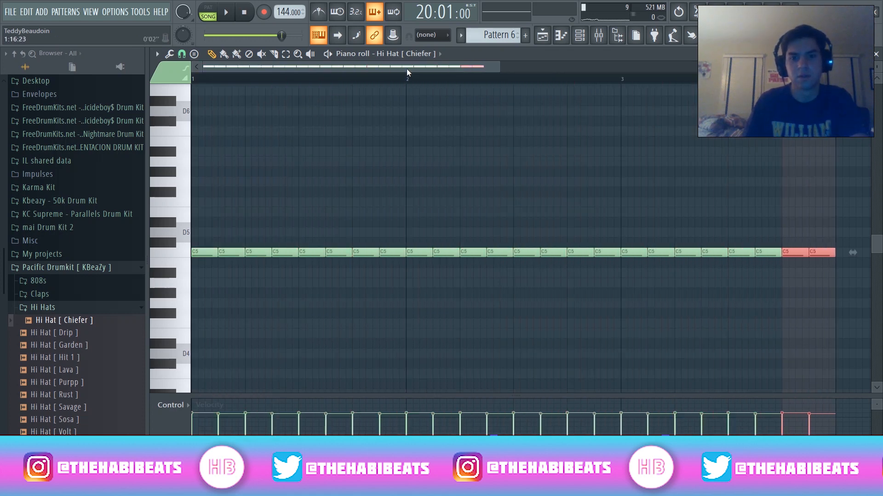
pyautogui.hotkey('ctrl', 'z')
pyautogui.hotkey('ctrl', 'z')
pyautogui.hotkey('ctrl', 'z')
pyautogui.hotkey('ctrl', 'z')
pyautogui.hotkey('ctrl', 'b')
pyautogui.hotkey('ctrl', 'b')
pyautogui.hotkey('ctrl', 'b')
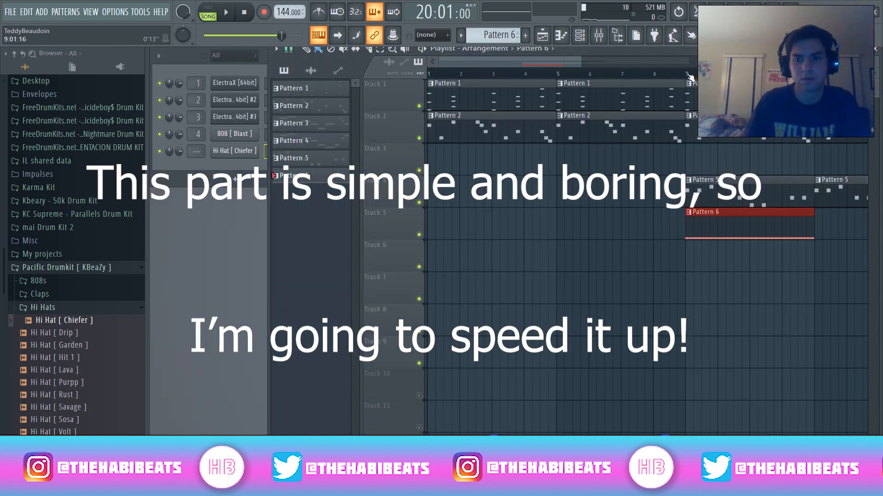
# Step: Select bars 9 to 12 of the playlist for looping and route the hi-hat channel to mixer insert 5
pyautogui.moveTo(690, 76); pyautogui.dragTo(819, 75)
pyautogui.click(598, 35)
pyautogui.rightClick(321, 191)
pyautogui.click(529, 232)
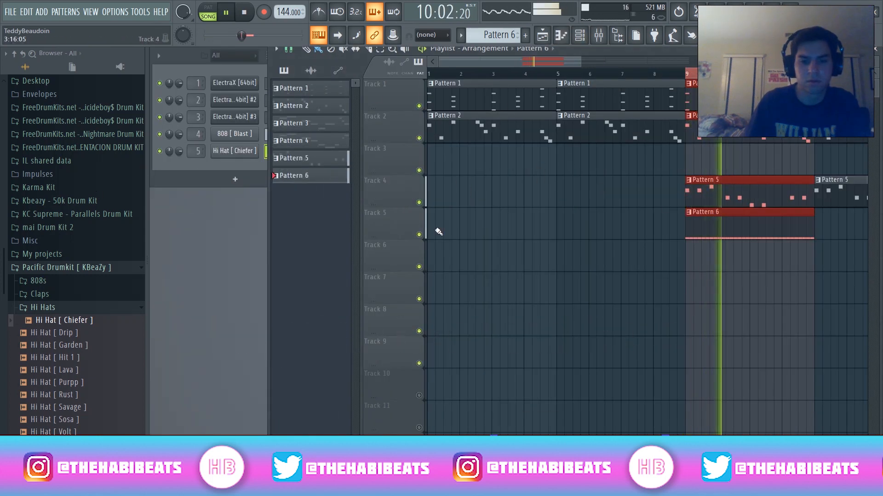
# Step: Load the Clap [ Blast ] sample from the Pacific Drumkit as a new channel and create a new empty pattern
pyautogui.click(39, 294)
pyautogui.click(60, 319)
pyautogui.moveTo(72, 324); pyautogui.dragTo(229, 169)
pyautogui.click(576, 199)
pyautogui.click(525, 39)
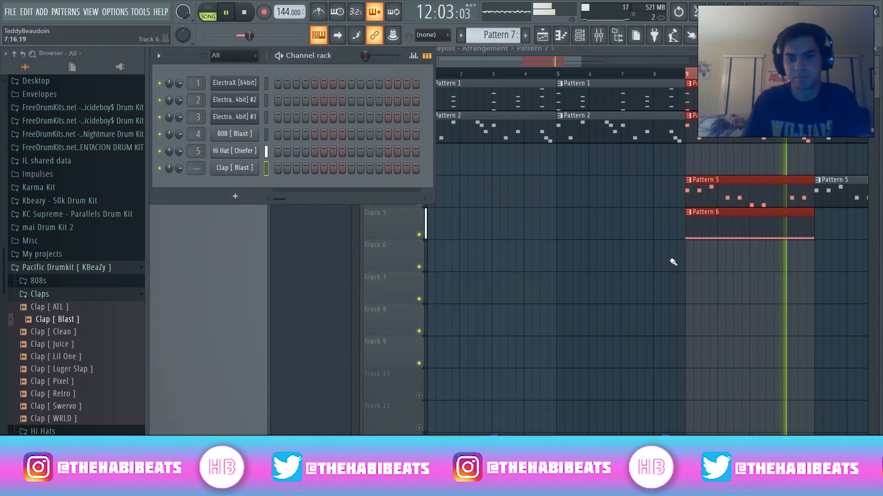
# Step: Place Pattern 7 at bar 9 on Track 6 and add a C5 clap note on beat 3 of each of its four bars
pyautogui.click(703, 258)
pyautogui.click(570, 39)
pyautogui.click(309, 252)
pyautogui.click(526, 252)
pyautogui.click(738, 253)
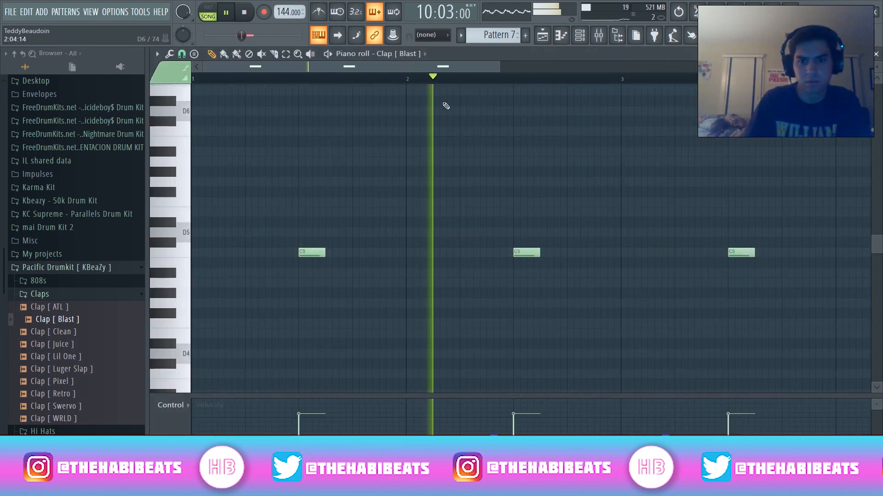
pyautogui.moveTo(441, 66); pyautogui.dragTo(528, 67)
pyautogui.click(691, 253)
pyautogui.click(875, 54)
# Step: Load Snare [ astro ] from the Kbeazy - 50k Drum Kit as a new channel and place a new pattern on Track 7 over bars 9 to 12
pyautogui.click(83, 294)
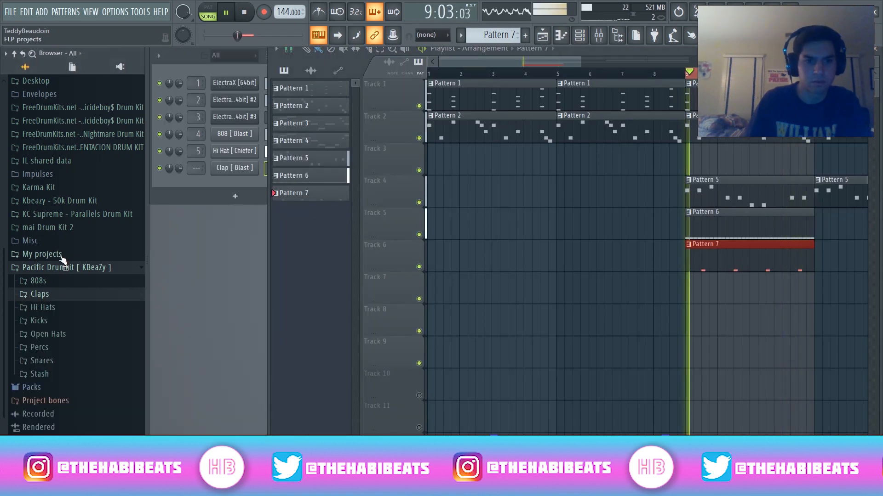
pyautogui.click(65, 201)
pyautogui.click(62, 360)
pyautogui.click(68, 374)
pyautogui.moveTo(69, 381); pyautogui.dragTo(163, 251)
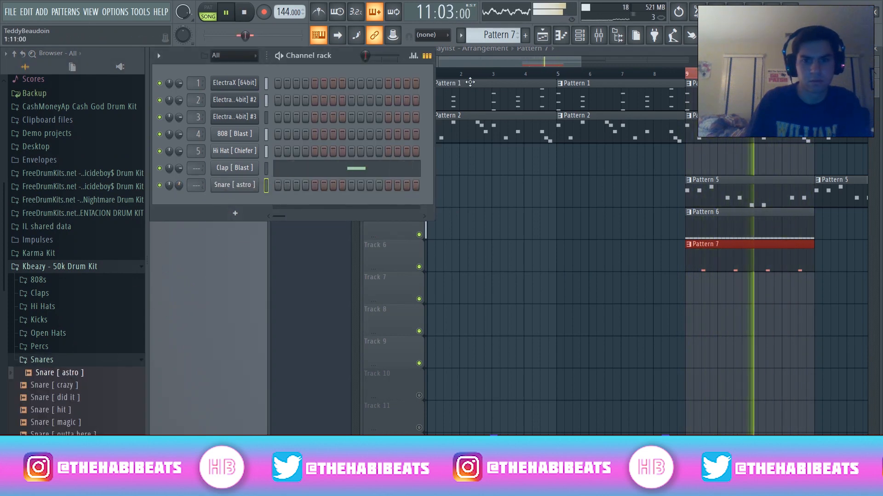
pyautogui.click(525, 36)
pyautogui.click(688, 289)
pyautogui.moveTo(715, 287); pyautogui.dragTo(808, 285)
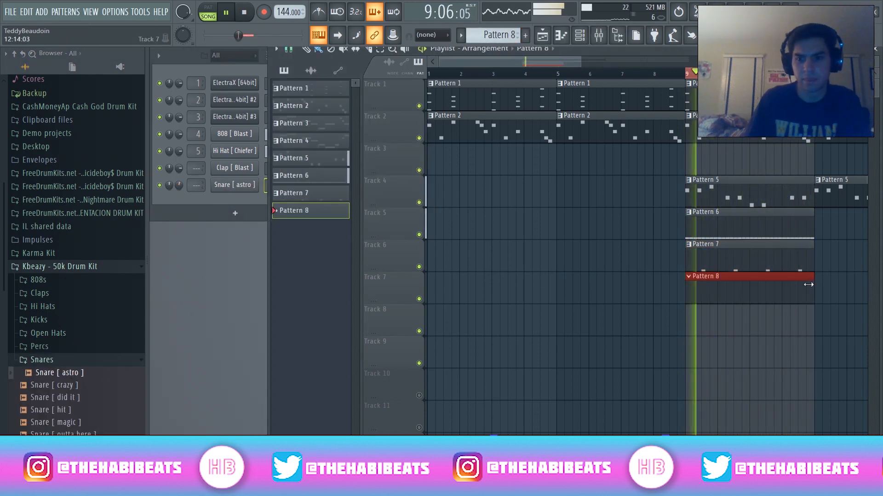
# Step: Place a short C5 note for the Snare [ astro ] channel on step 3 of bar 1
pyautogui.click(561, 35)
pyautogui.click(249, 253)
pyautogui.press('space')
pyautogui.press('space')
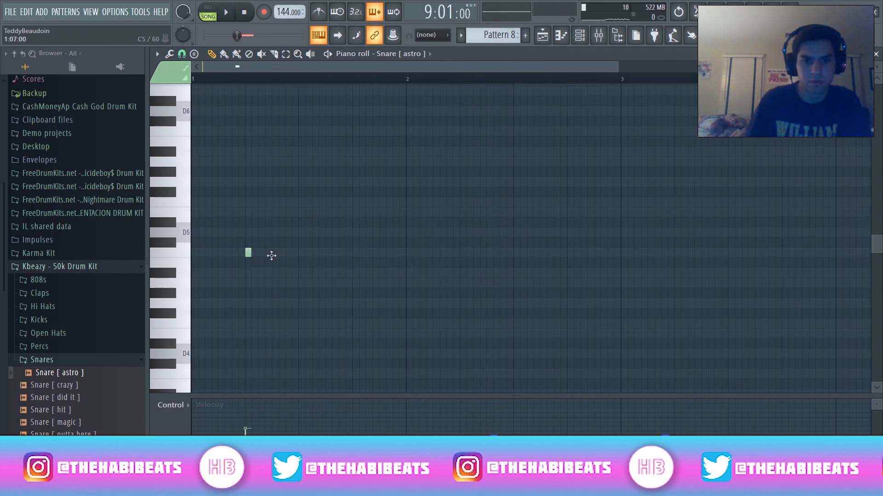
pyautogui.press('space')
pyautogui.press('space')
pyautogui.click(214, 253)
pyautogui.rightClick(249, 252)
pyautogui.press('space')
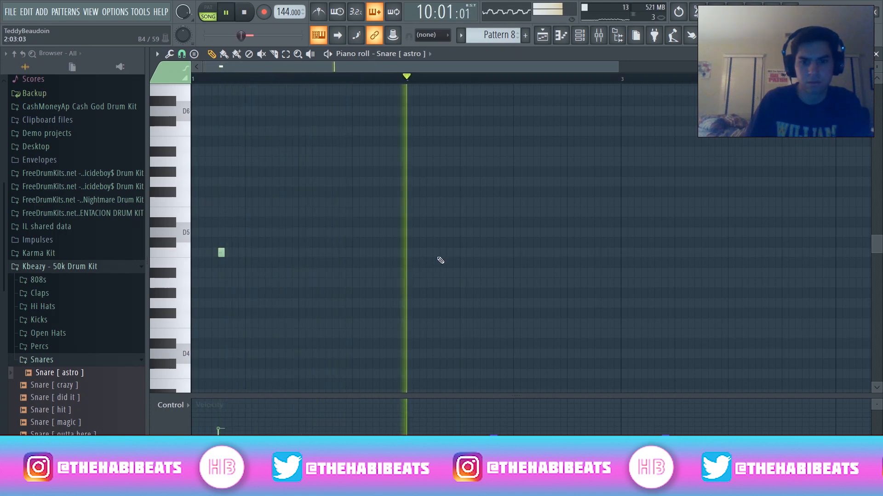
# Step: Add the same snare note on step 3 of bar 2 and duplicate both bars to fill four bars
pyautogui.press('space')
pyautogui.press('space')
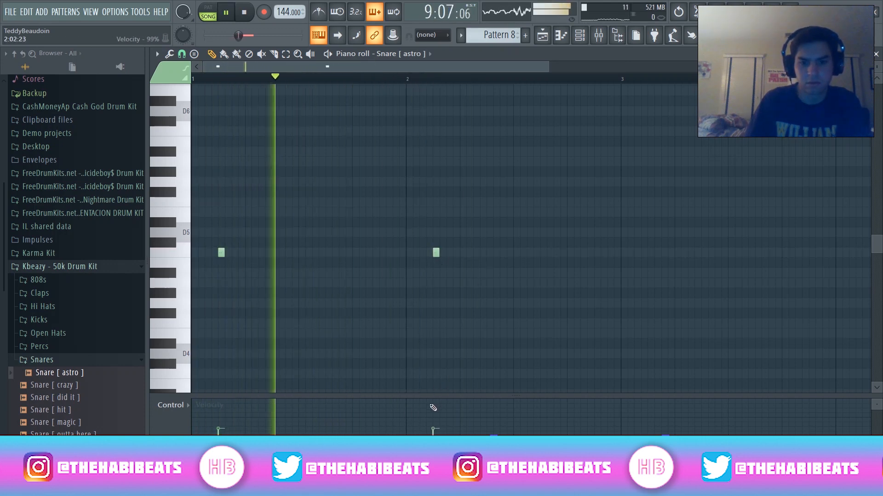
pyautogui.click(652, 253)
pyautogui.rightClick(654, 252)
pyautogui.hotkey('ctrl', 'a')
pyautogui.hotkey('ctrl', 'b')
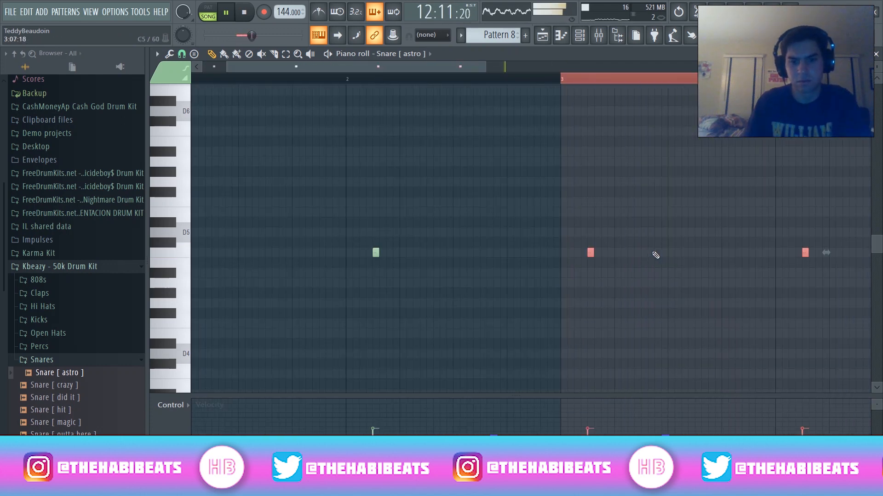
pyautogui.click(875, 54)
# Step: Load the Snare [ did it ] sample as a new channel and place a new pattern on Track 8 over bars 9 to 12
pyautogui.press('space')
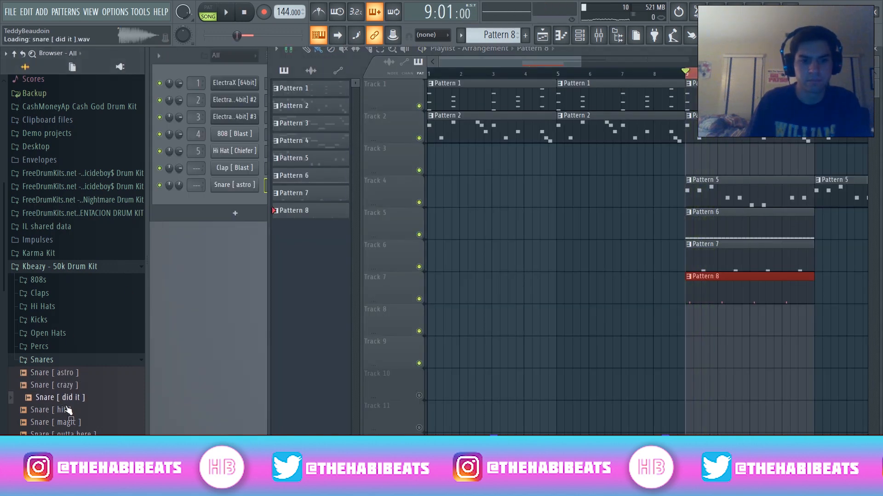
pyautogui.moveTo(158, 277); pyautogui.dragTo(713, 322)
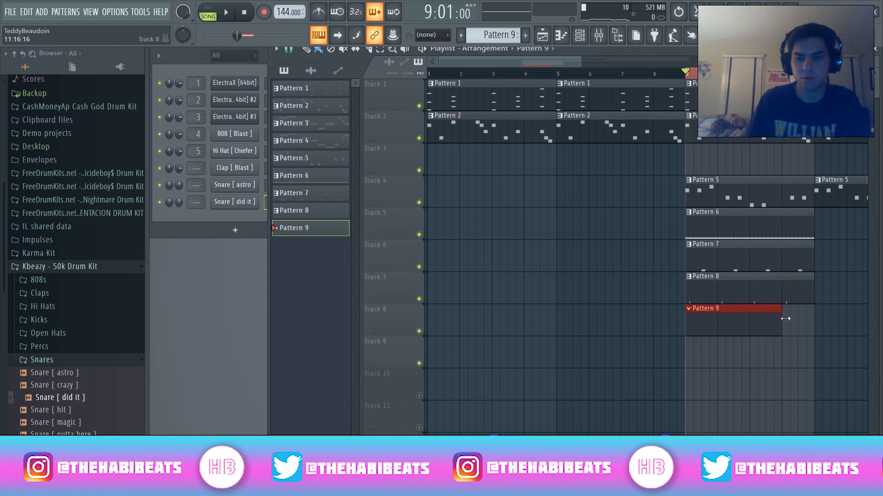
# Step: Place short C5 notes for the Snare [ did it ] channel on step 11 of bars 1 and 3
pyautogui.click(568, 40)
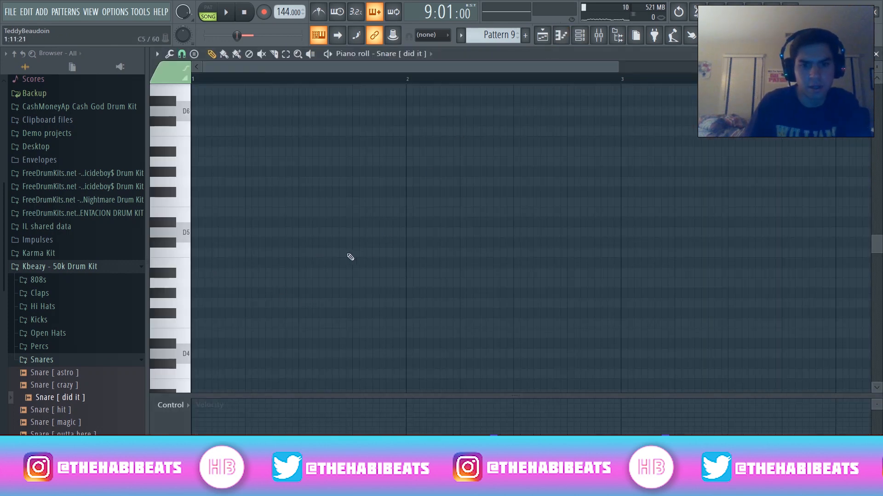
pyautogui.click(382, 253)
pyautogui.press('space')
pyautogui.press('space')
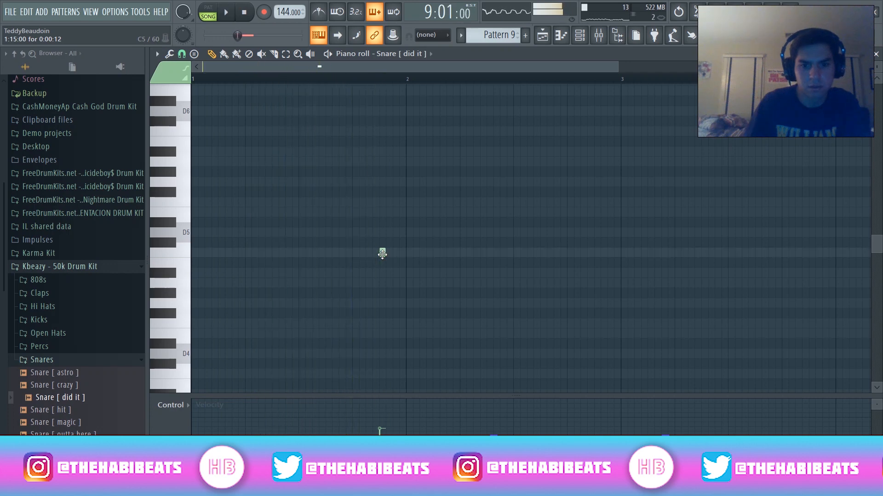
pyautogui.press('space')
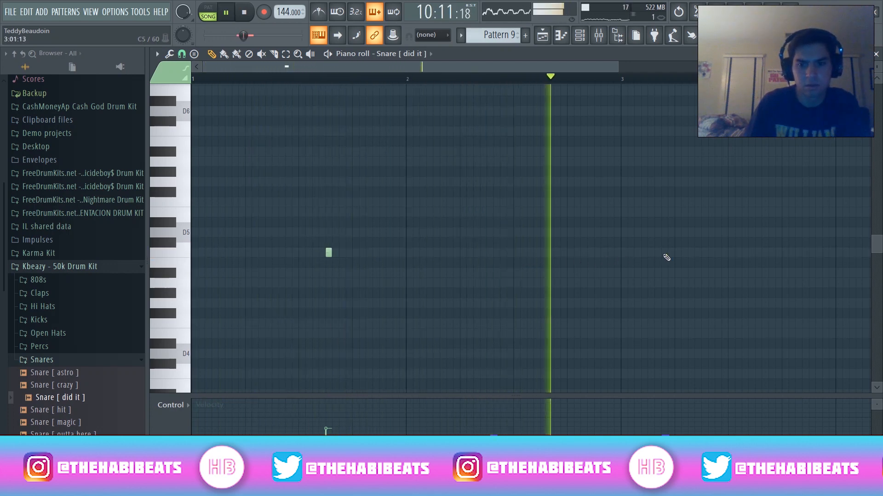
pyautogui.click(760, 254)
pyautogui.scroll(-1, 759, 254)
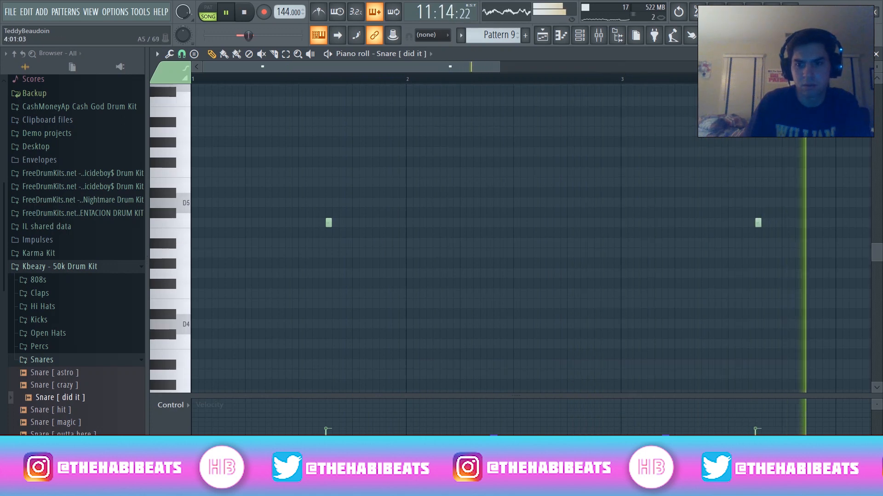
pyautogui.click(876, 53)
# Step: Load the Snare [ crazy ] sample as a new channel and place a new pattern on Track 9 over bars 9 to 12
pyautogui.moveTo(54, 385); pyautogui.dragTo(176, 222)
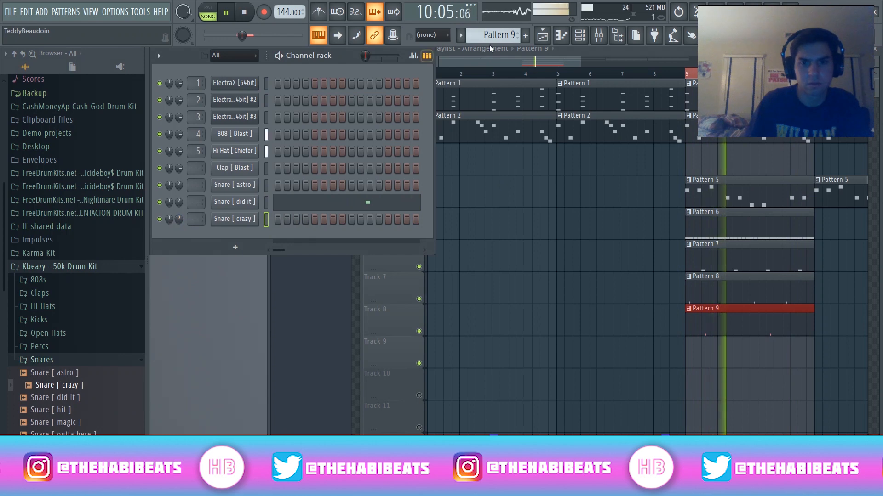
pyautogui.click(525, 35)
pyautogui.press('Return')
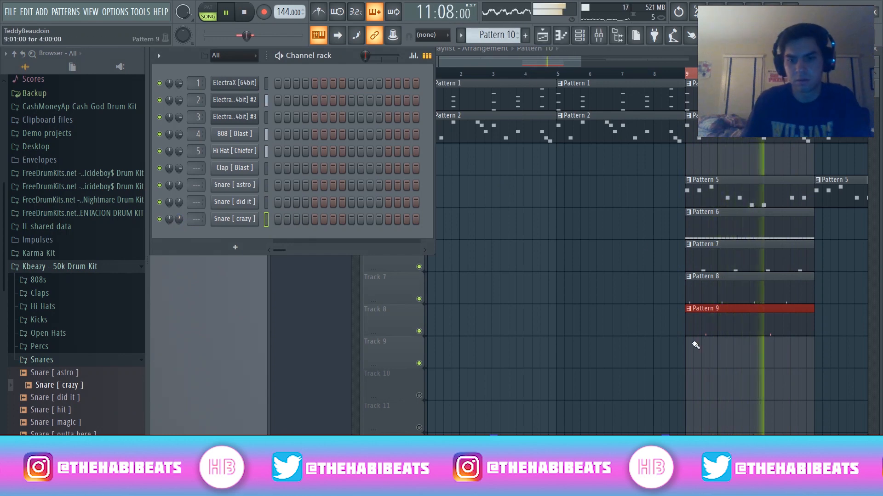
pyautogui.click(692, 354)
pyautogui.moveTo(717, 350); pyautogui.dragTo(814, 348)
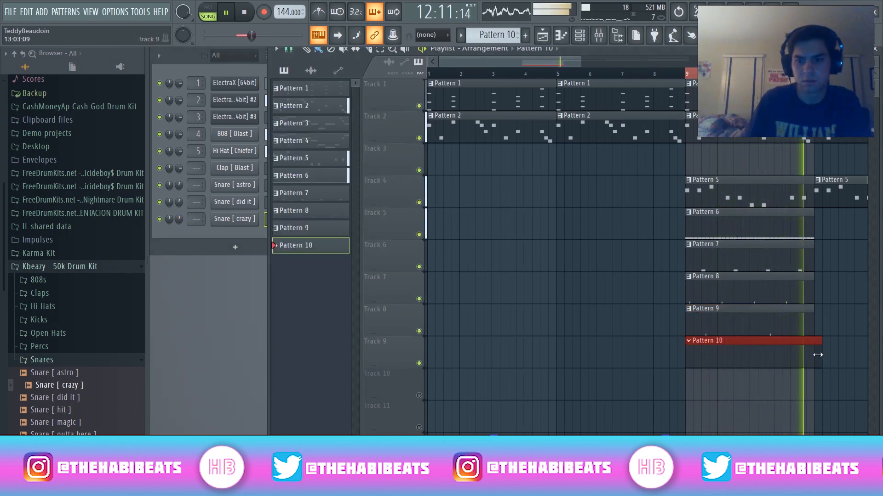
# Step: Place a short C5 note for the Snare [ crazy ] channel on step 15 of bar 1
pyautogui.click(566, 39)
pyautogui.press('space')
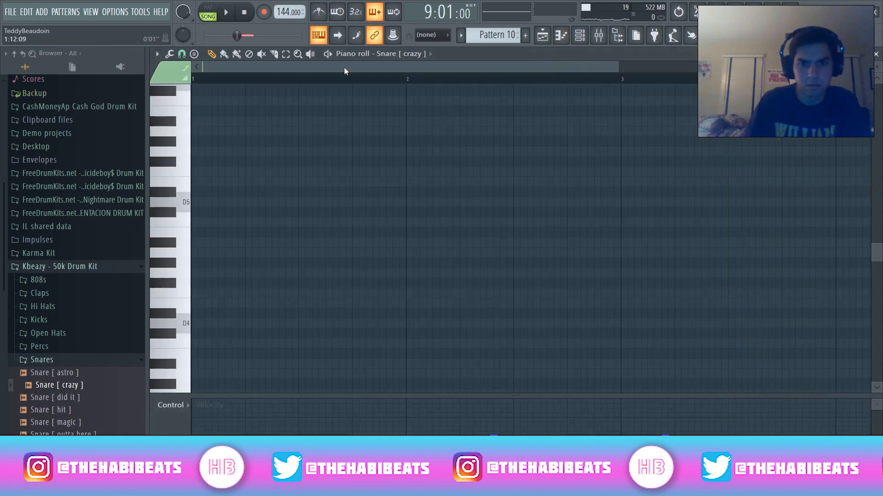
pyautogui.press('space')
pyautogui.press('space')
pyautogui.click(382, 222)
pyautogui.press('space')
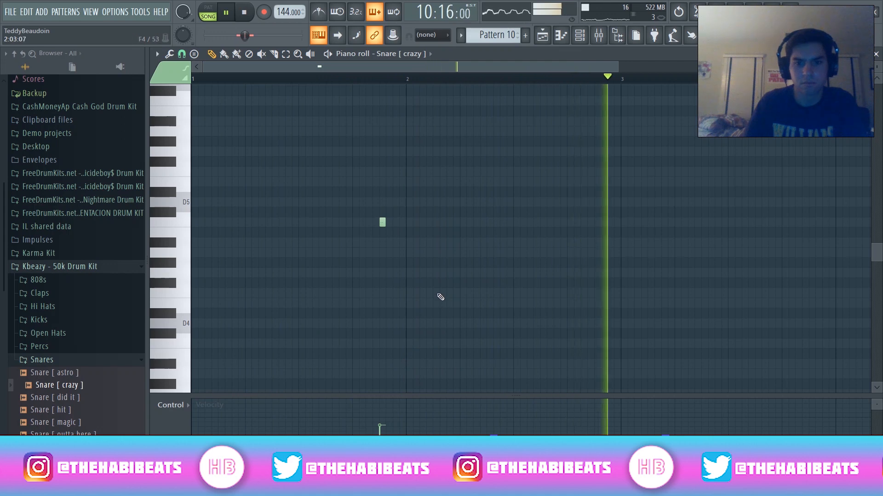
# Step: Duplicate the Snare [ crazy ] note into bars 2 and 3 of Pattern 10
pyautogui.hotkey('ctrl', 'a')
pyautogui.hotkey('ctrl', 'b')
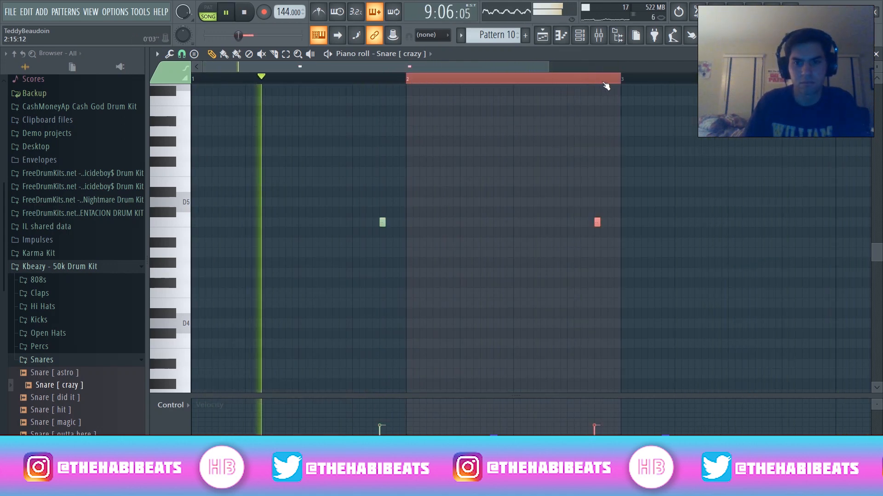
pyautogui.moveTo(614, 79); pyautogui.dragTo(537, 65)
pyautogui.press('space')
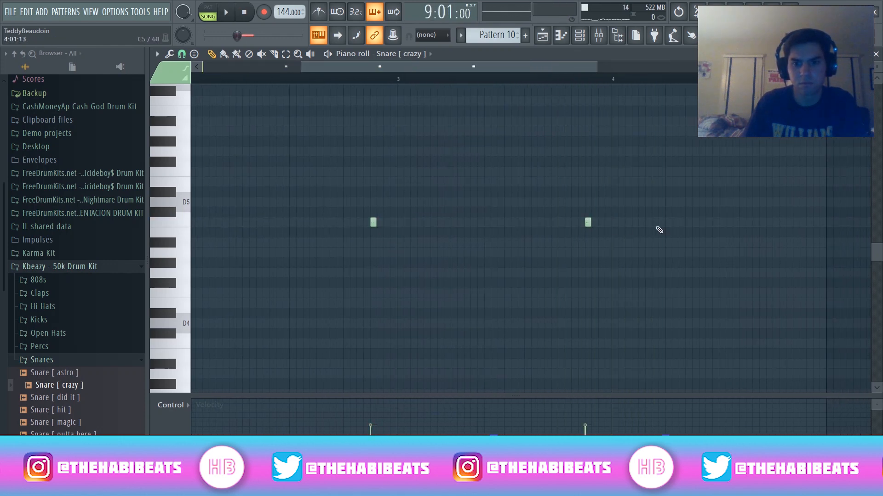
pyautogui.click(876, 55)
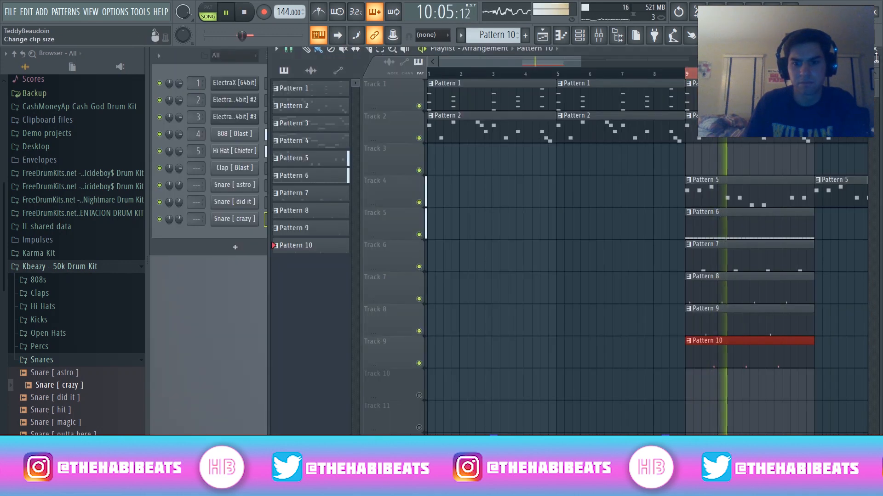
# Step: Load the Kick [ crazy ] sample from the Kbeazy - 50k Drum Kit as a new channel
pyautogui.click(62, 361)
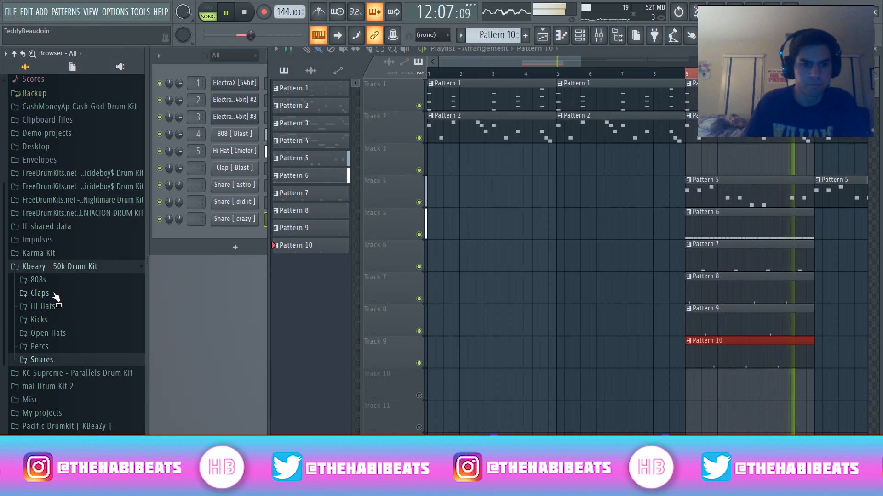
pyautogui.click(59, 320)
pyautogui.press('space')
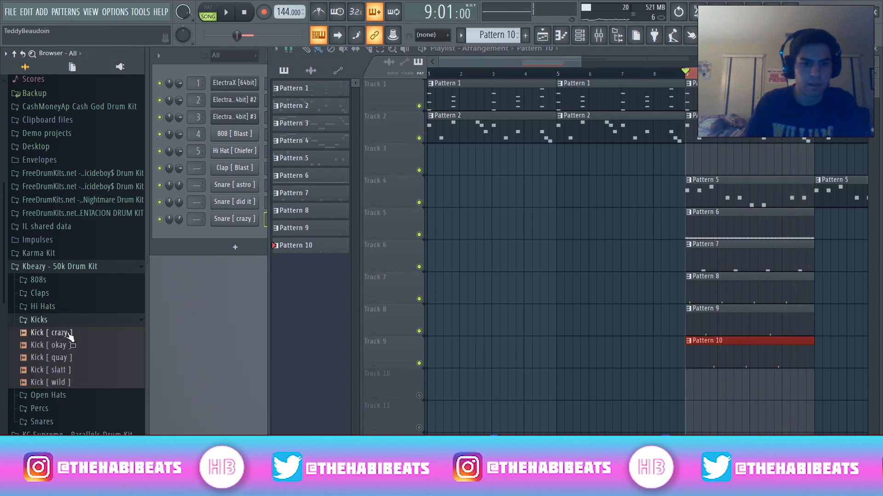
pyautogui.moveTo(209, 244); pyautogui.dragTo(253, 242)
pyautogui.click(247, 241)
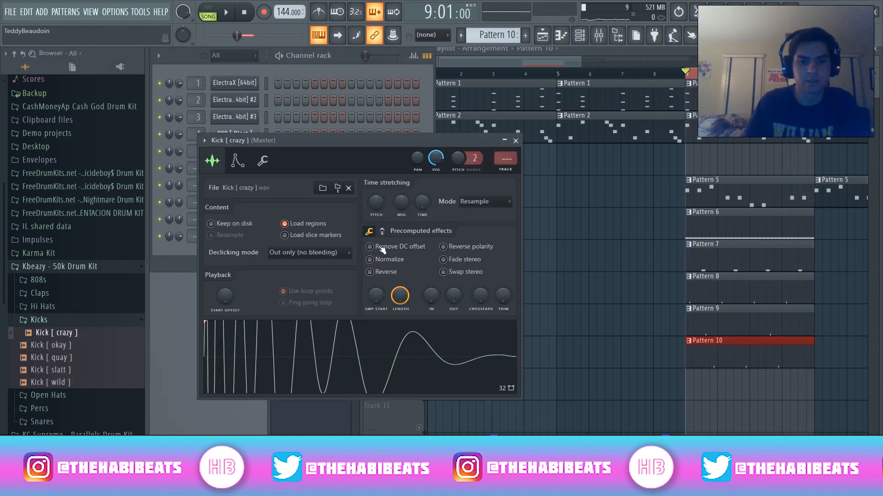
pyautogui.click(515, 140)
# Step: Create a new pattern for the kick and place a short C5 note at the start of bar 1
pyautogui.click(525, 37)
pyautogui.press('Return')
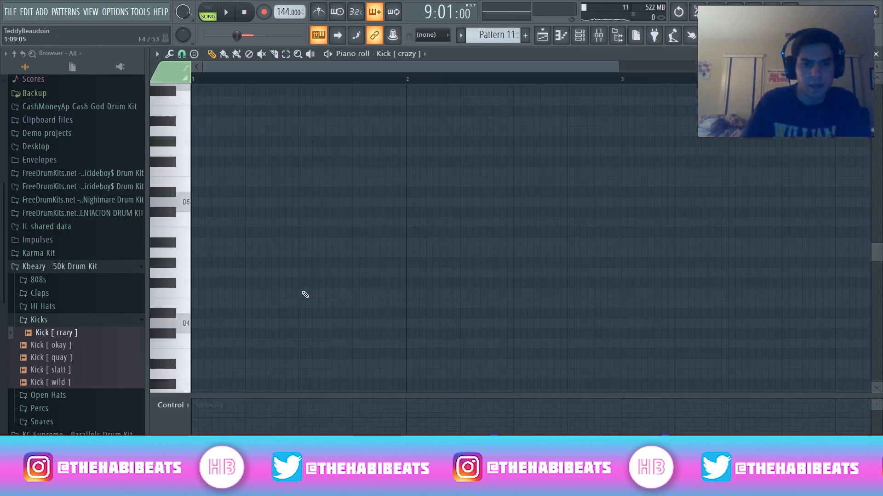
pyautogui.scroll(-2, 305, 295)
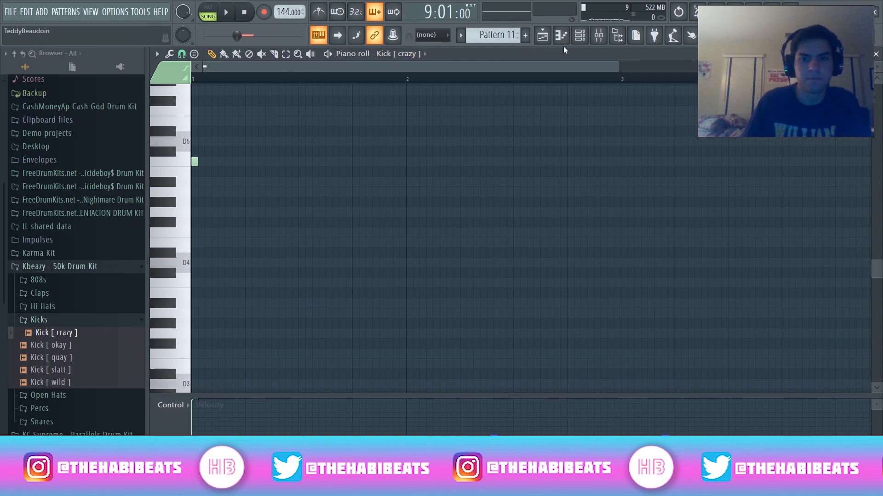
# Step: Insert Fruity Soft Clipper in effect slot 10 of the Master mixer track
pyautogui.click(599, 39)
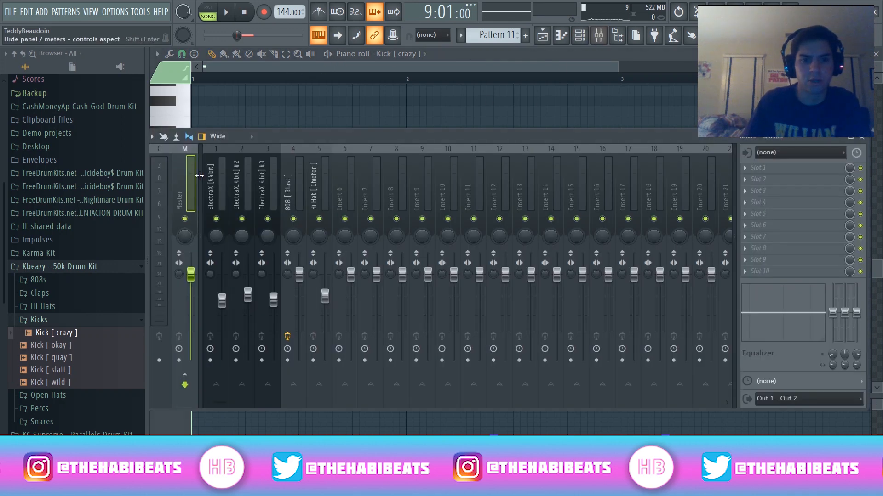
pyautogui.click(791, 273)
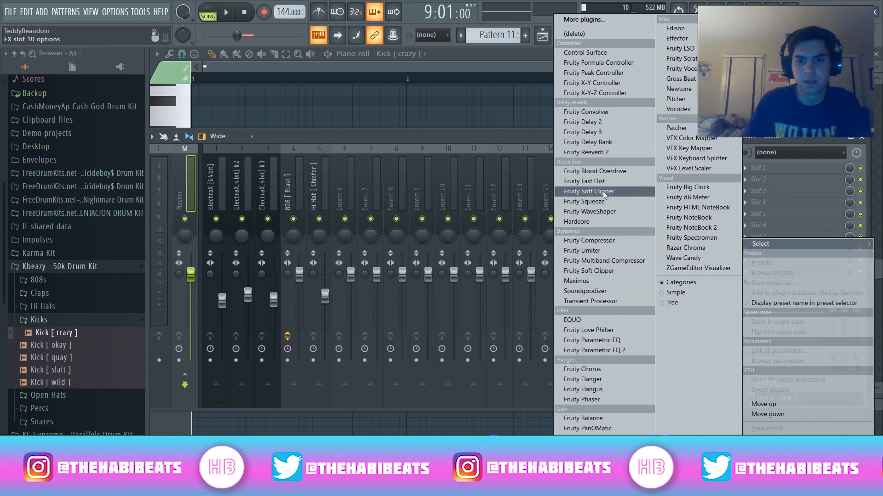
pyautogui.click(603, 191)
pyautogui.click(351, 141)
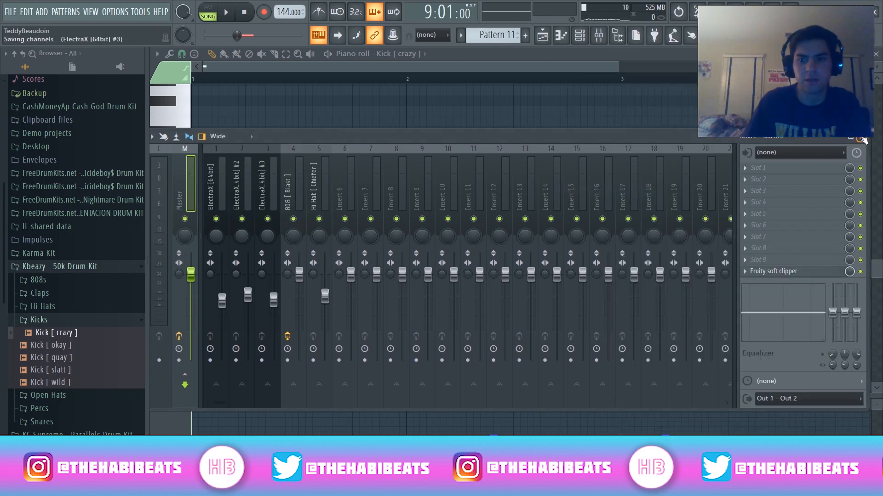
pyautogui.click(863, 140)
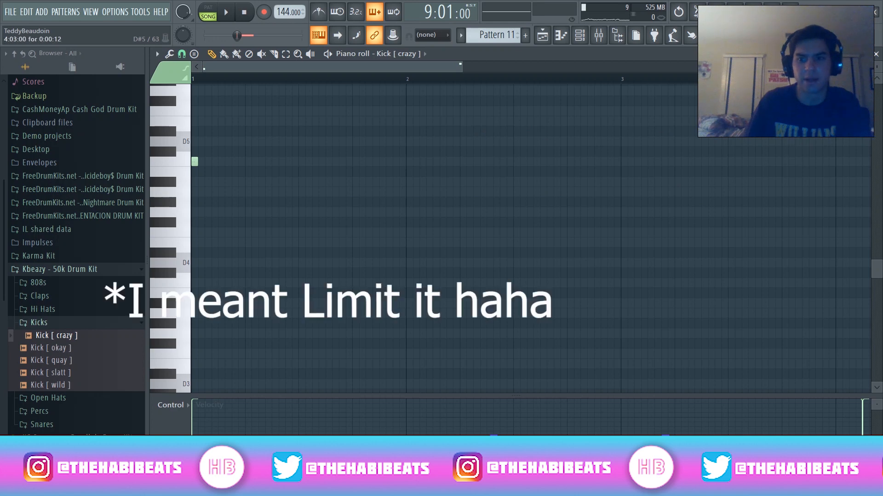
# Step: Add C5 kick notes on steps 7 and 13 of bar 1 and steps 5 and 11 of bar 2
pyautogui.press('space')
pyautogui.press('space')
pyautogui.click(353, 163)
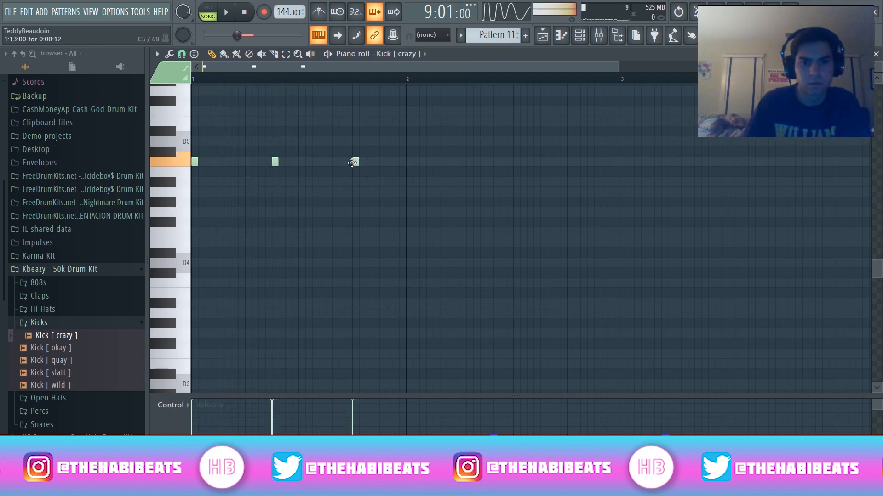
pyautogui.click(543, 162)
pyautogui.press('space')
pyautogui.moveTo(404, 68); pyautogui.dragTo(536, 67)
pyautogui.press('space')
# Step: Duplicate the kick notes into bars 3 and 4, adding extra kicks on step 8 of bar 3 and step 13 of bar 4
pyautogui.hotkey('ctrl', 'a')
pyautogui.hotkey('ctrl', 'b')
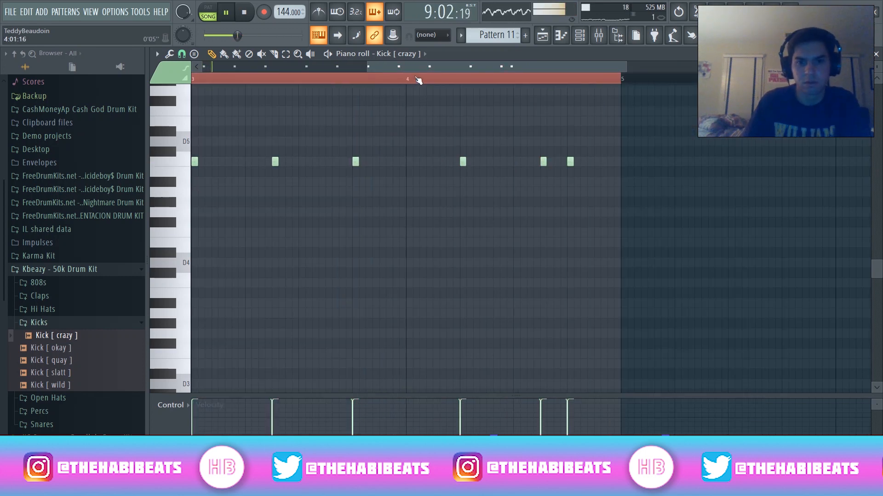
pyautogui.moveTo(404, 70); pyautogui.dragTo(389, 70)
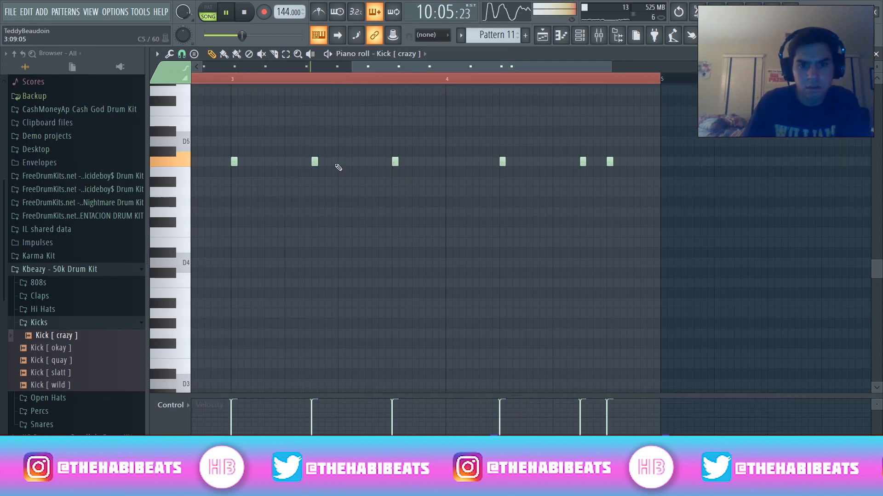
pyautogui.click(328, 161)
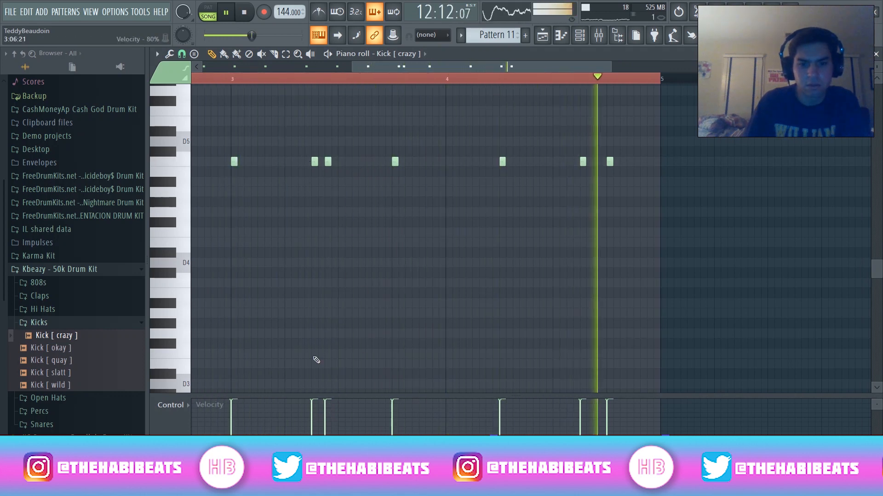
# Step: Lower the velocity of the two closely spaced C5 kick notes on steps 7 and 8 of bar 3
pyautogui.moveTo(354, 146); pyautogui.dragTo(302, 188)
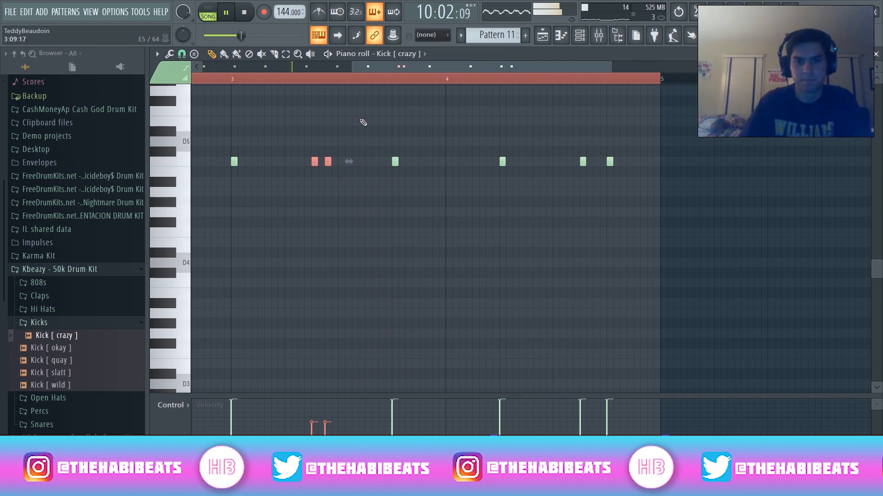
pyautogui.moveTo(408, 65); pyautogui.dragTo(376, 72)
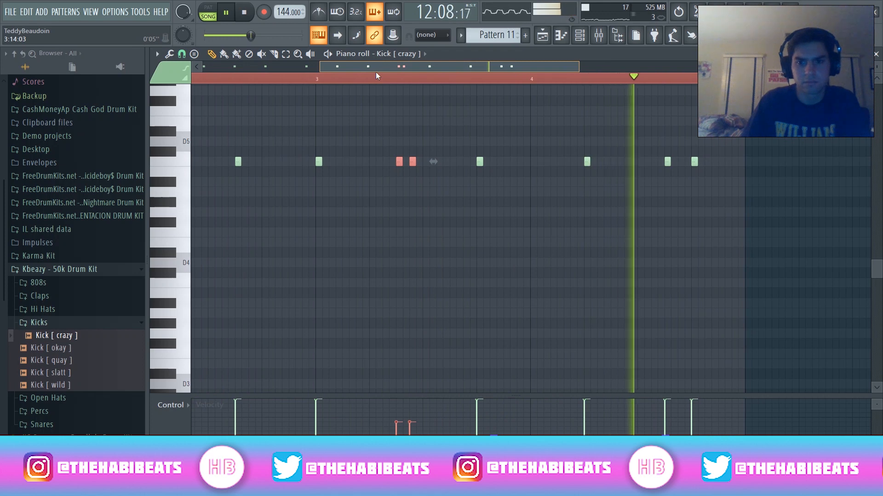
pyautogui.click(876, 55)
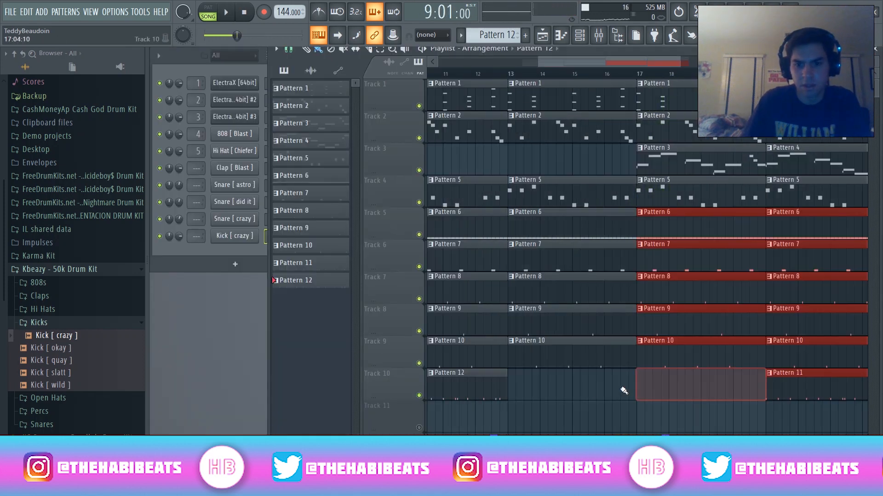
# Step: Place Pattern 12 clips on Track 10 of the playlist at bars 13 and 17
pyautogui.moveTo(662, 391); pyautogui.dragTo(537, 391)
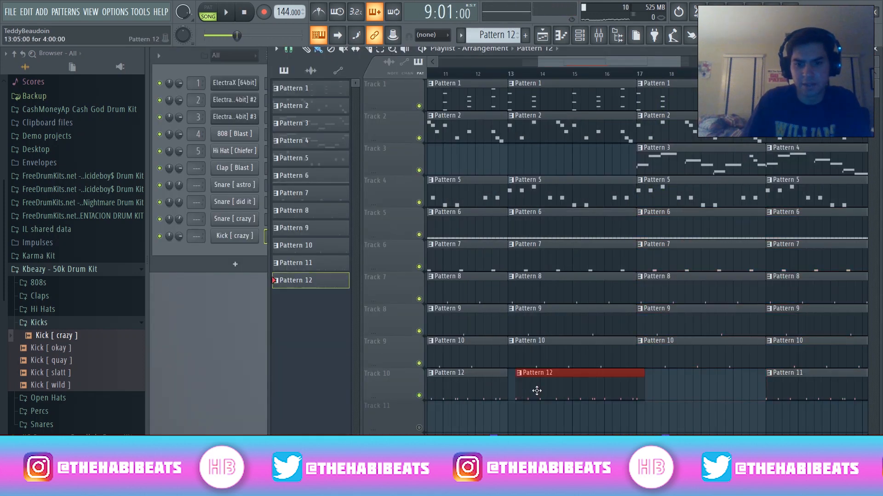
pyautogui.hotkey('ctrl', 'b')
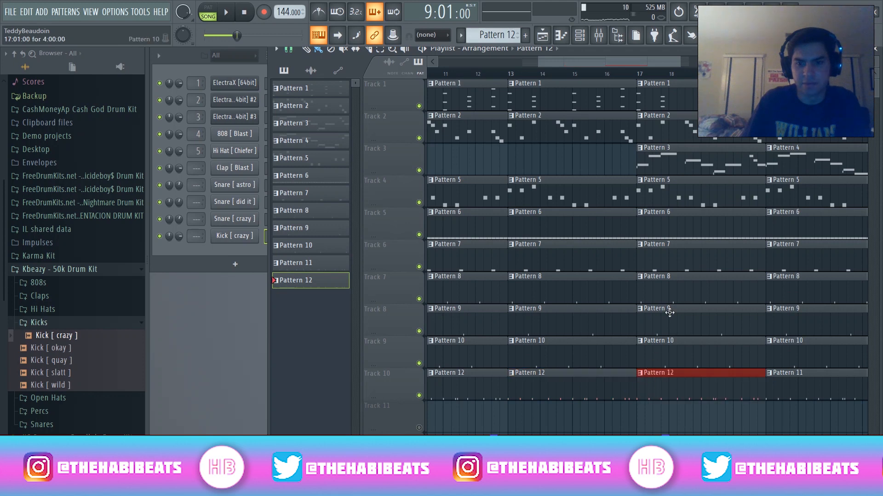
pyautogui.doubleClick(550, 390)
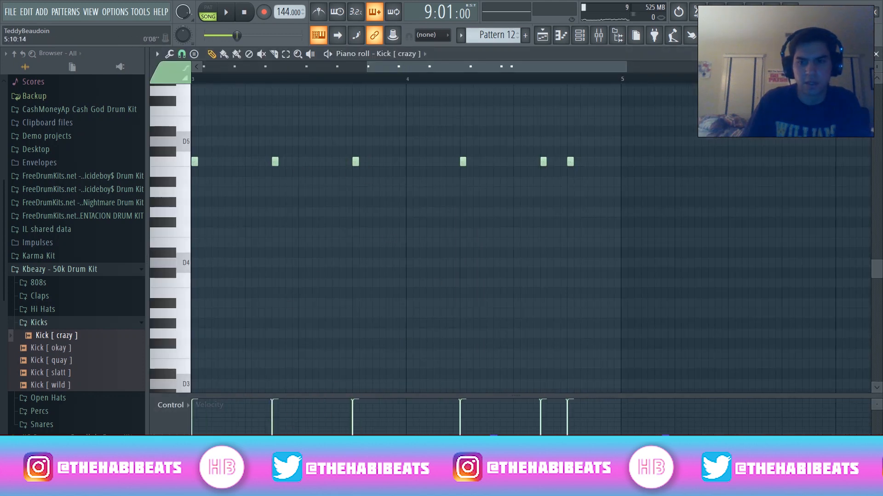
pyautogui.click(876, 54)
# Step: Audition the hi-hat samples in the Kbeazy - 50k Drum Kit, including Hi Hat [ zombie ]
pyautogui.click(501, 226)
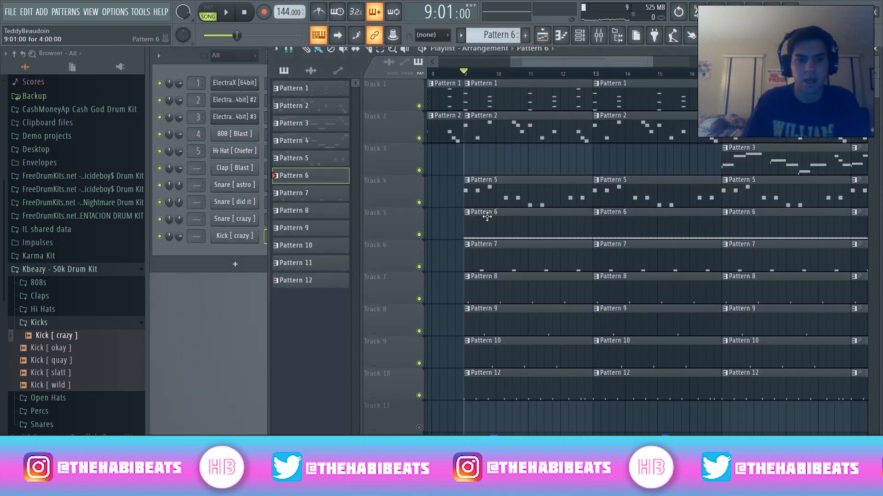
pyautogui.click(46, 323)
pyautogui.click(57, 309)
pyautogui.click(77, 337)
pyautogui.click(80, 375)
pyautogui.click(79, 386)
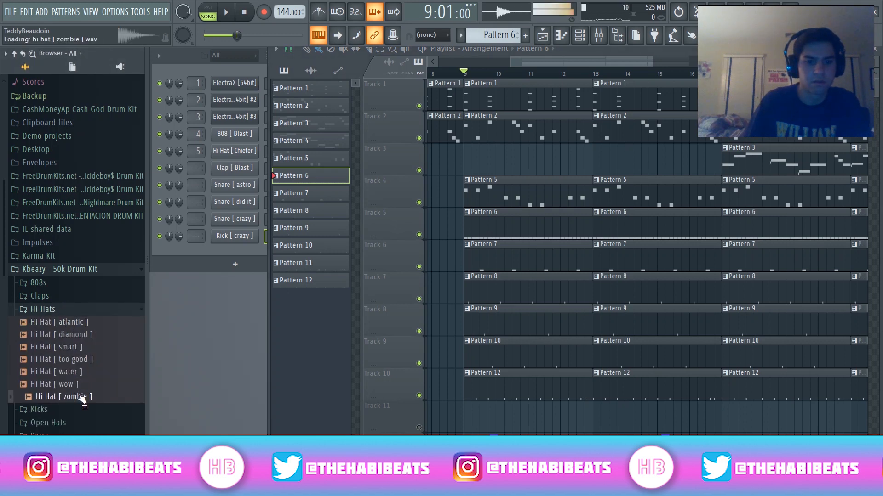
pyautogui.click(82, 360)
# Step: Audition the Karma Kit hi-hats and add the Aye KB (hi hat) sample as a new channel
pyautogui.click(46, 256)
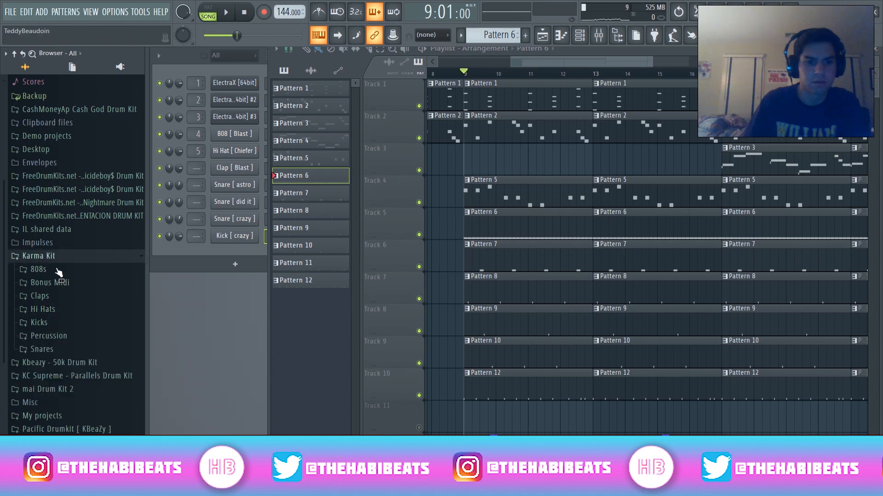
pyautogui.click(44, 309)
pyautogui.click(70, 336)
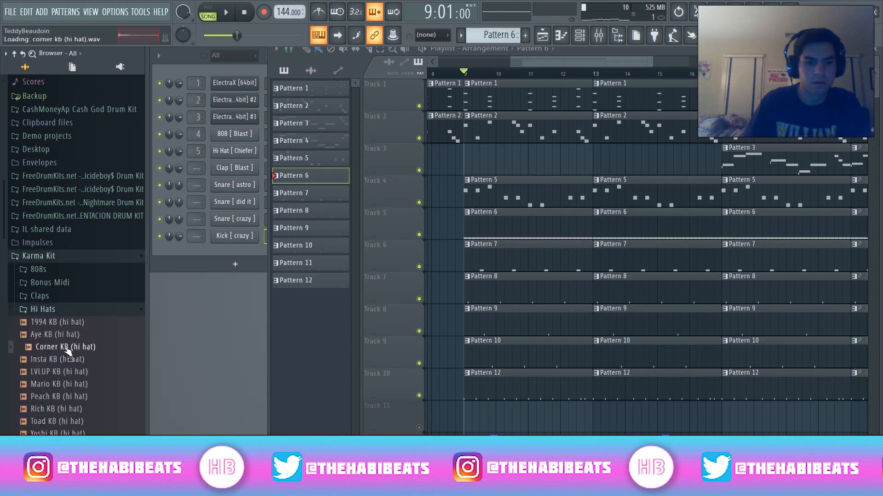
pyautogui.click(65, 359)
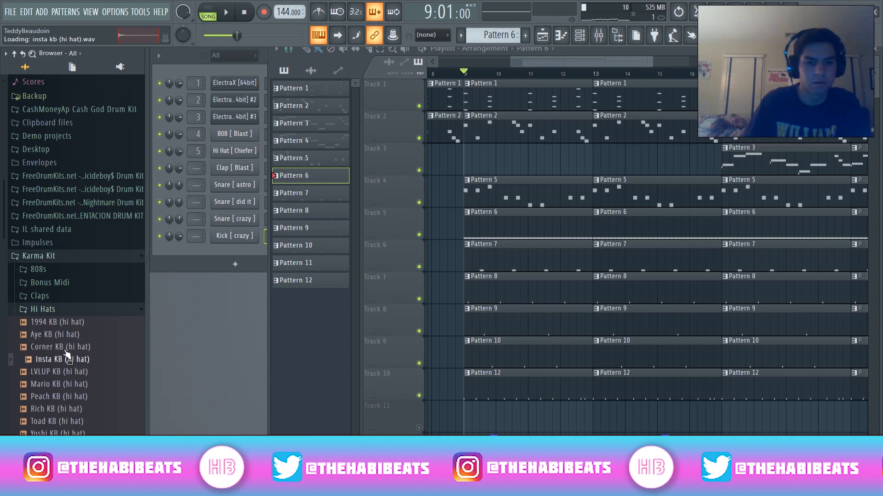
pyautogui.moveTo(70, 338); pyautogui.dragTo(267, 243)
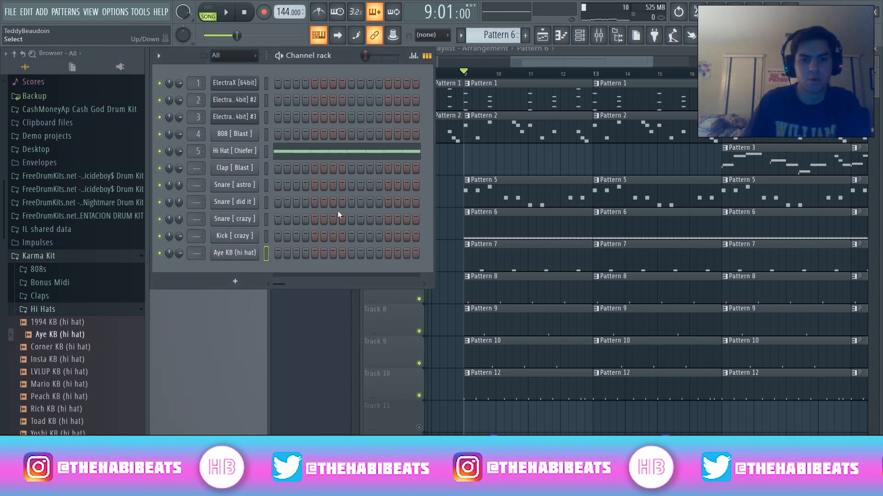
# Step: Create a new pattern for the Aye KB hi-hat and place it on Track 11 from bar 9 to bar 13
pyautogui.click(526, 37)
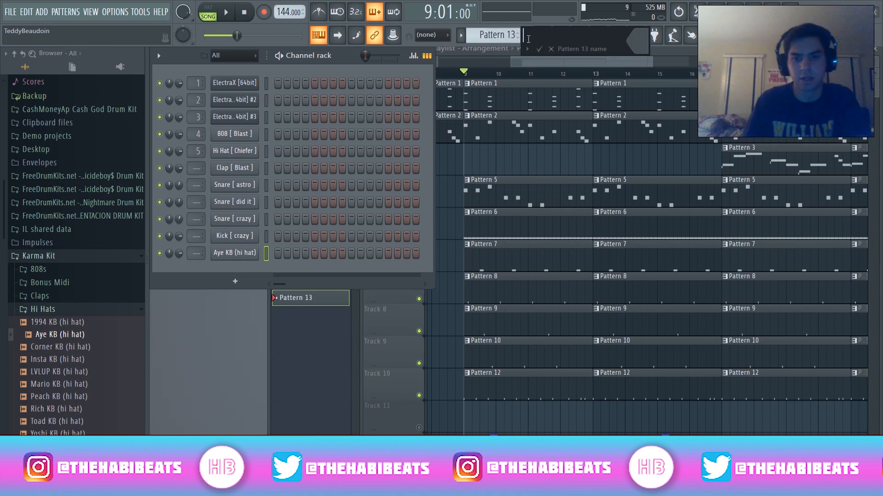
pyautogui.click(432, 428)
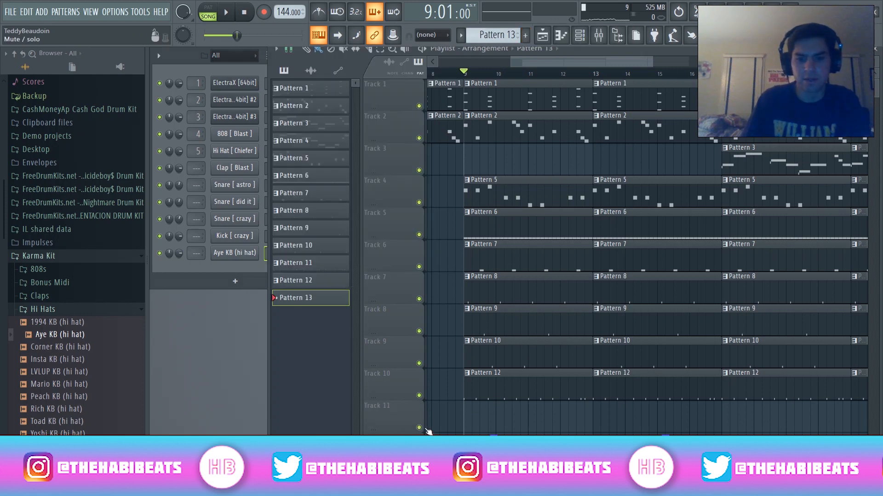
pyautogui.moveTo(495, 417); pyautogui.dragTo(592, 414)
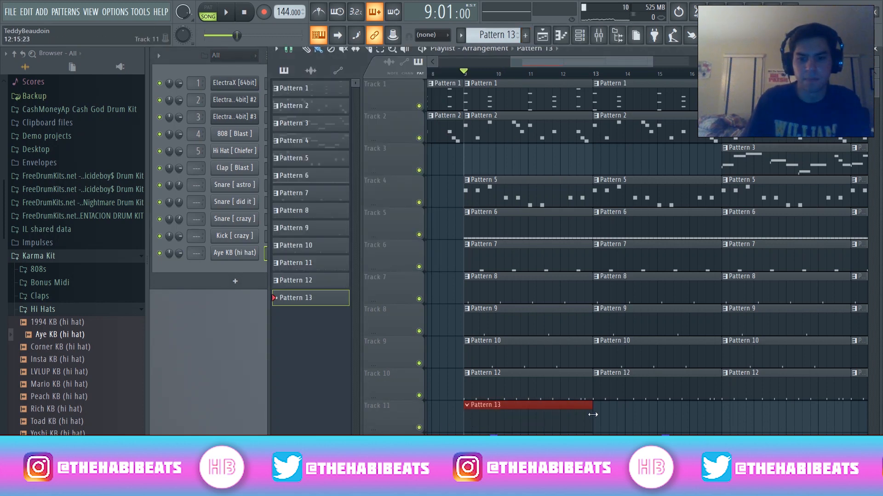
# Step: Draw a roll of eight half-step Aye KB hi-hat notes across beat 2 of bar 1, pitched at A#4
pyautogui.click(561, 36)
pyautogui.scroll(-2, 290, 276)
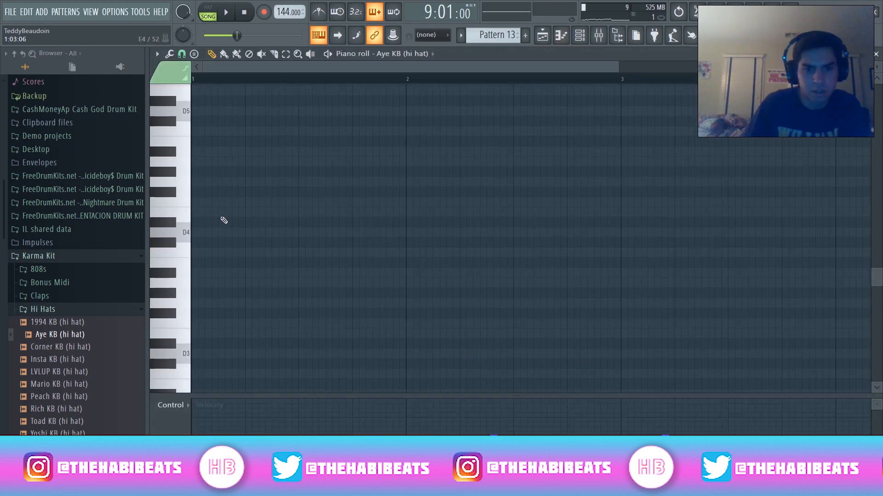
pyautogui.scroll(2, 203, 214)
pyautogui.scroll(4, 194, 217)
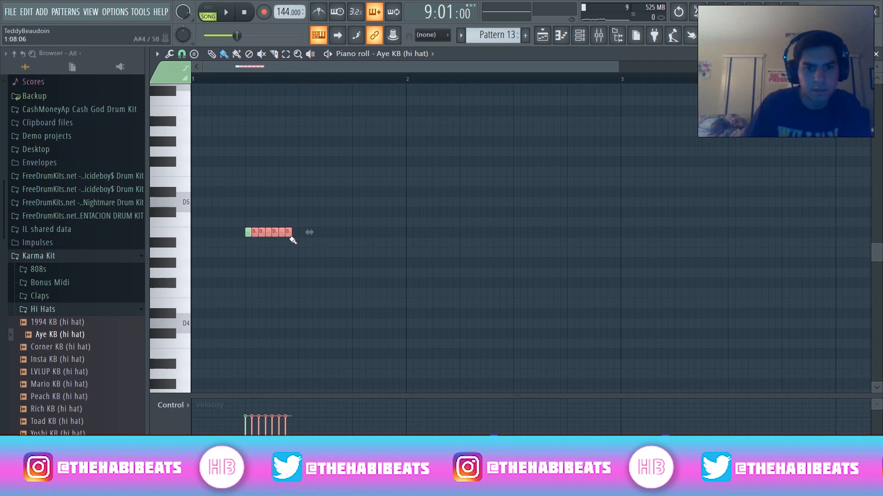
pyautogui.press('space')
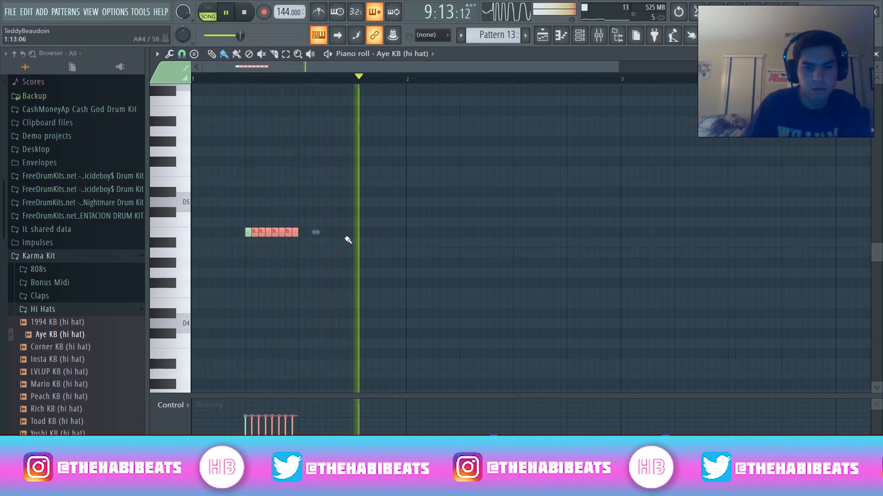
pyautogui.press('space')
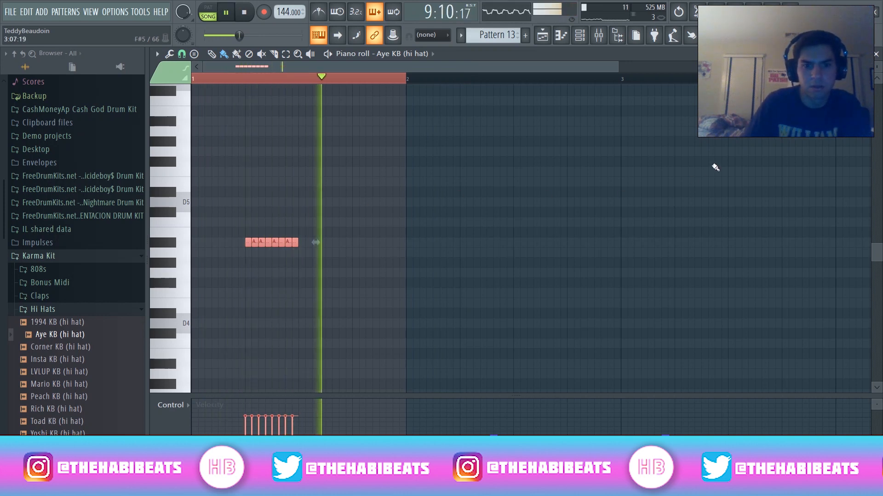
pyautogui.press('space')
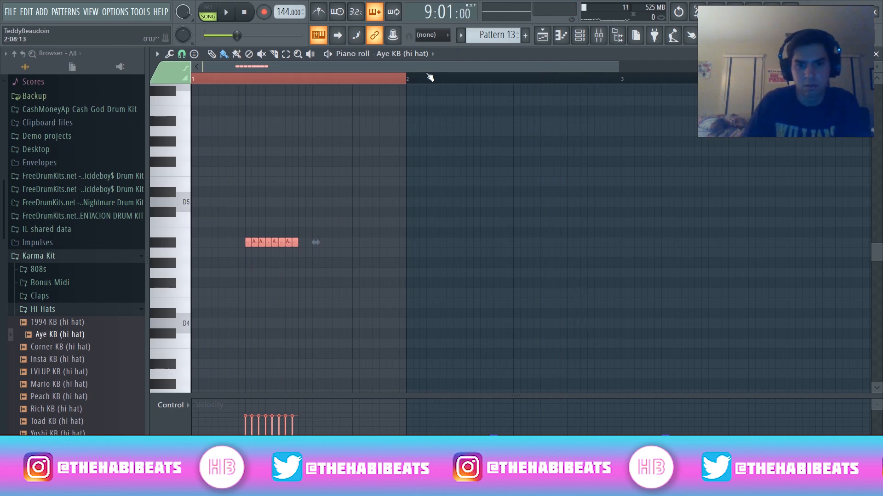
# Step: Duplicate the first two bars of the Aye KB hi-hat roll so that it repeats from bar 3
pyautogui.moveTo(411, 80); pyautogui.dragTo(623, 84)
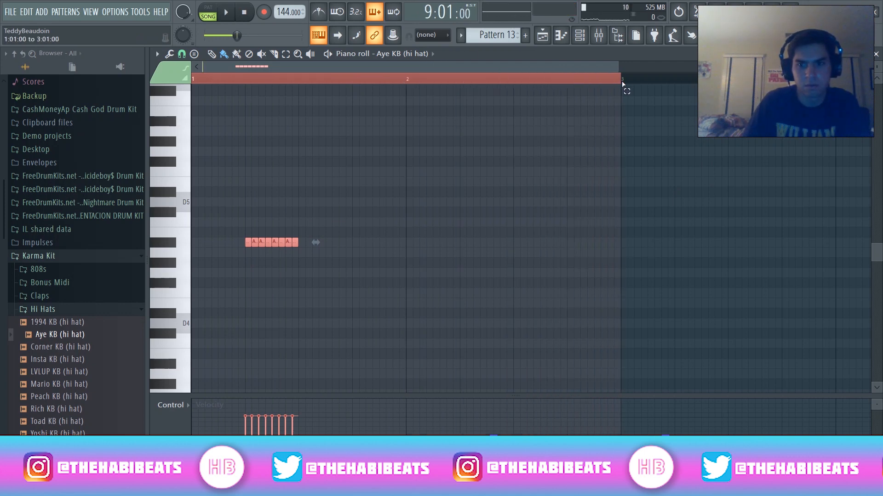
pyautogui.hotkey('ctrl', 'b')
pyautogui.press('space')
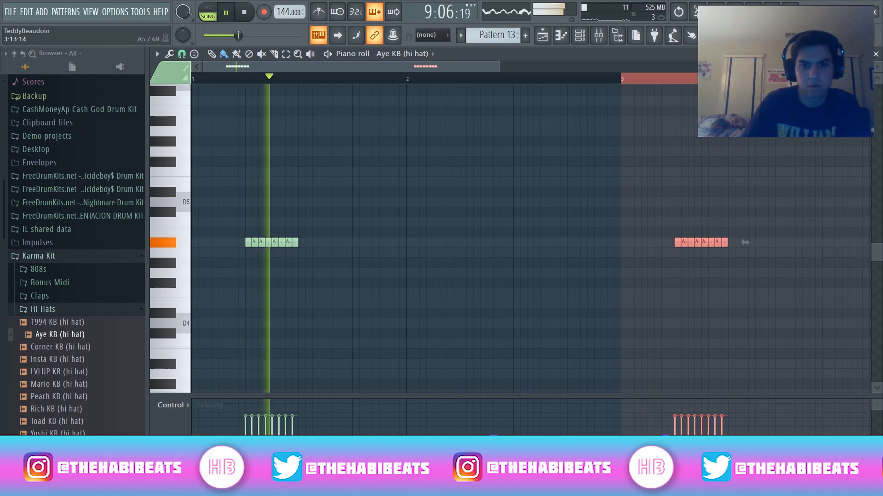
pyautogui.click(877, 55)
pyautogui.press('space')
# Step: Place further Pattern 13 clips on Track 11 at bars 13, 17 and 21
pyautogui.click(605, 416)
pyautogui.click(742, 421)
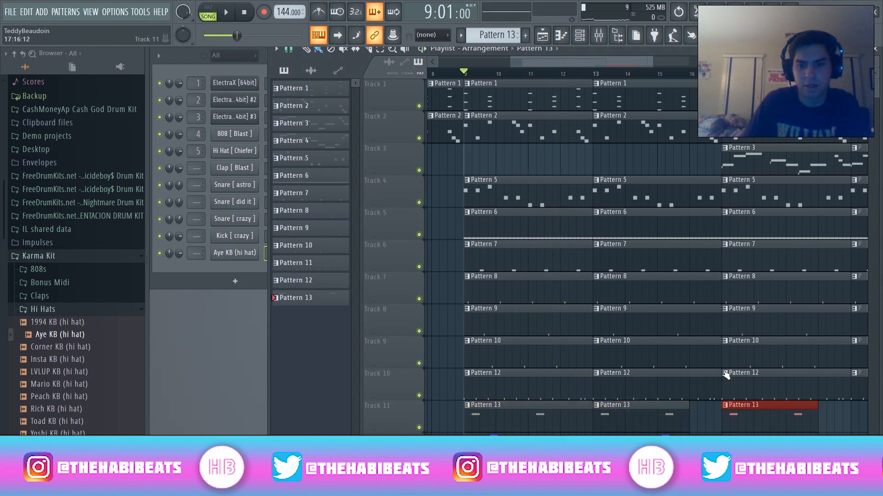
pyautogui.moveTo(567, 65); pyautogui.dragTo(613, 64)
pyautogui.click(712, 419)
# Step: Delete the C5 note on step 13 of bar 1 from the Hi Hat [ Chiefer ] part in Pattern 6
pyautogui.moveTo(592, 66); pyautogui.dragTo(543, 66)
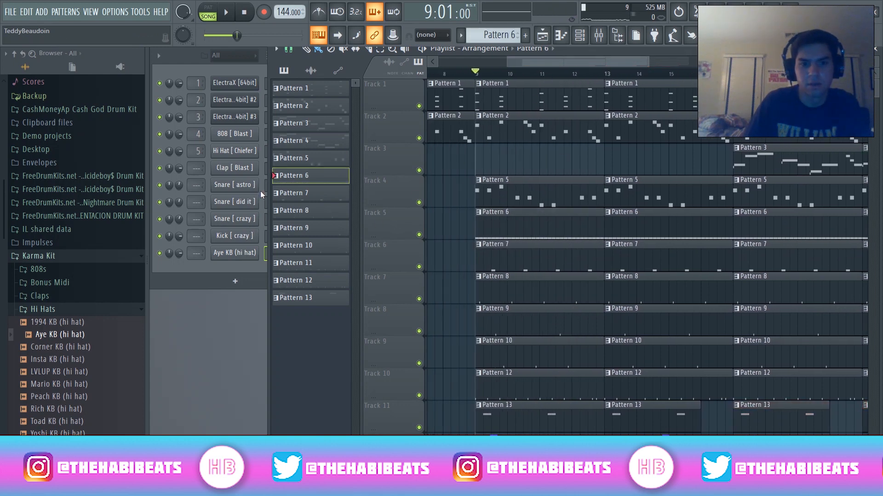
pyautogui.click(264, 151)
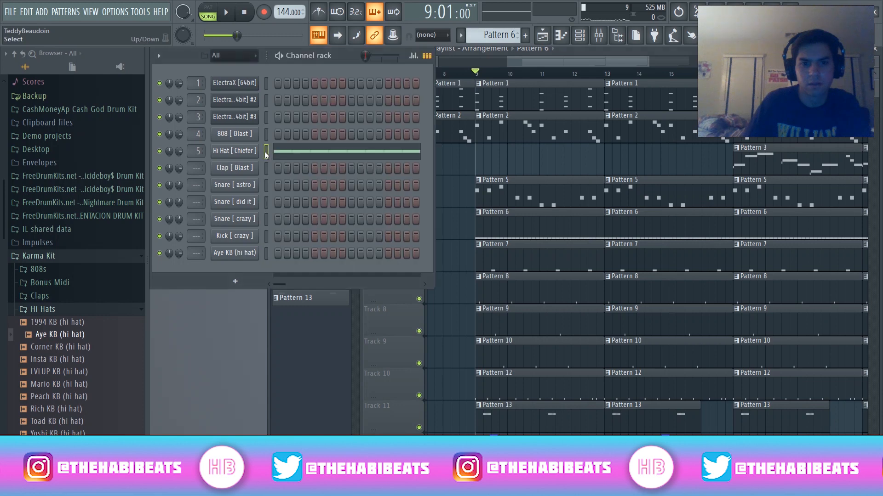
pyautogui.click(520, 195)
pyautogui.press('F7')
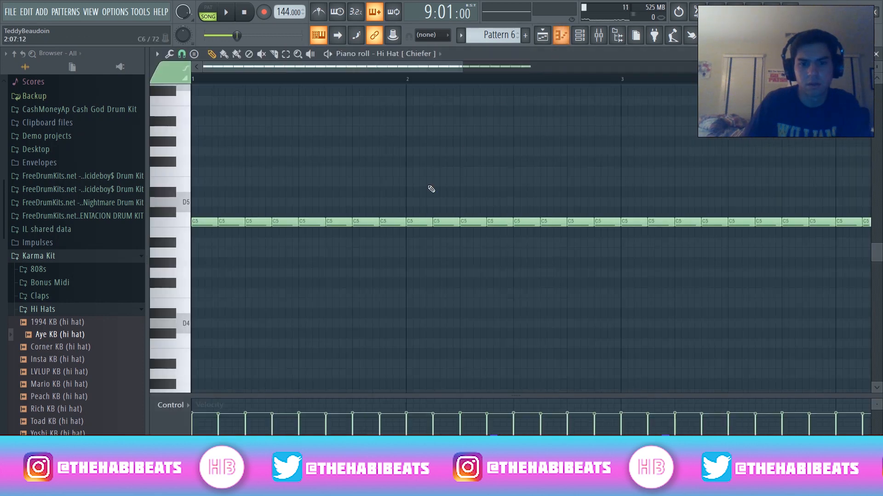
pyautogui.press('space')
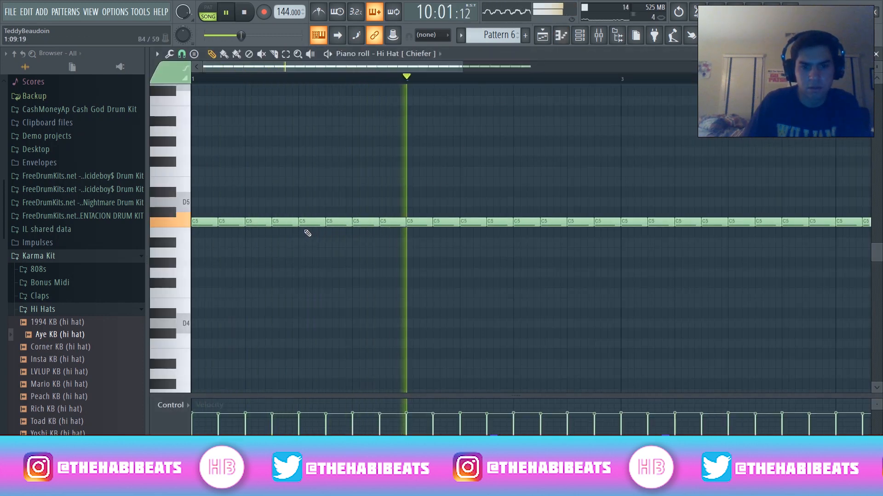
pyautogui.press('space')
pyautogui.press('space')
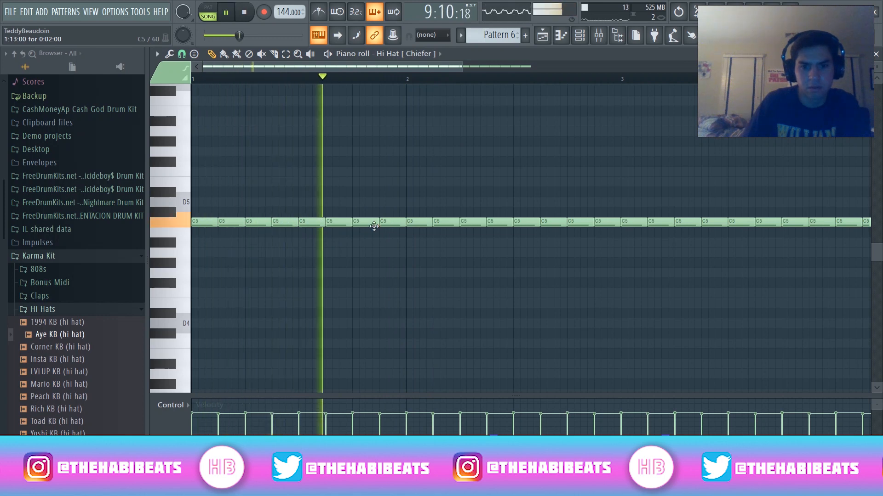
pyautogui.press('space')
pyautogui.moveTo(363, 223); pyautogui.dragTo(360, 250)
pyautogui.rightClick(364, 252)
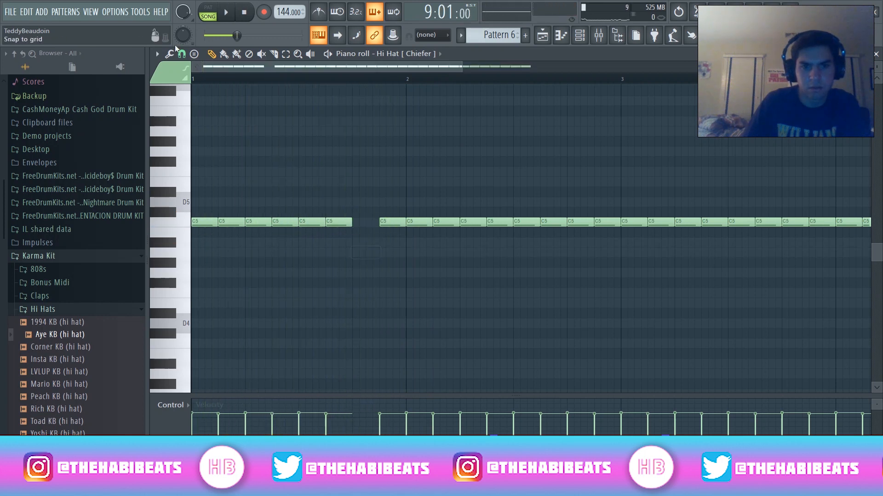
# Step: Switch to a triplet-sized snap and fill the gap at step 13 of bar 1 with three equal A4 hi-hat notes
pyautogui.click(159, 56)
pyautogui.click(179, 56)
pyautogui.click(180, 56)
pyautogui.click(198, 136)
pyautogui.click(353, 255)
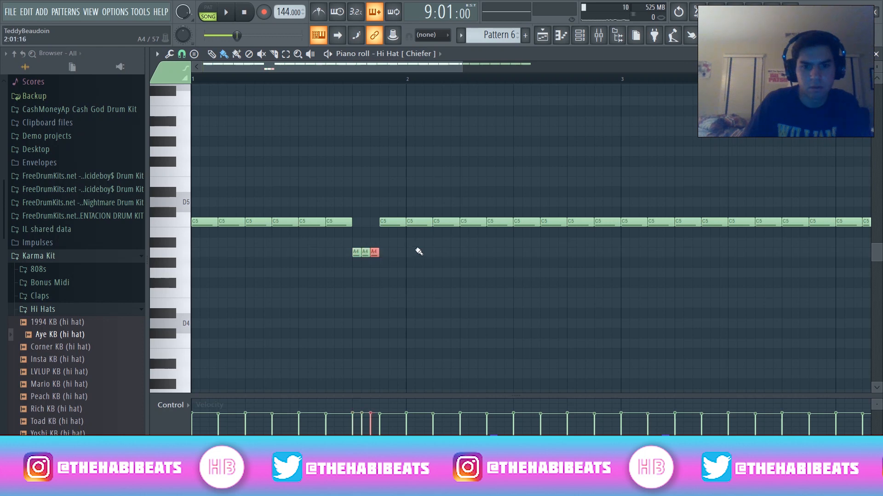
pyautogui.press('space')
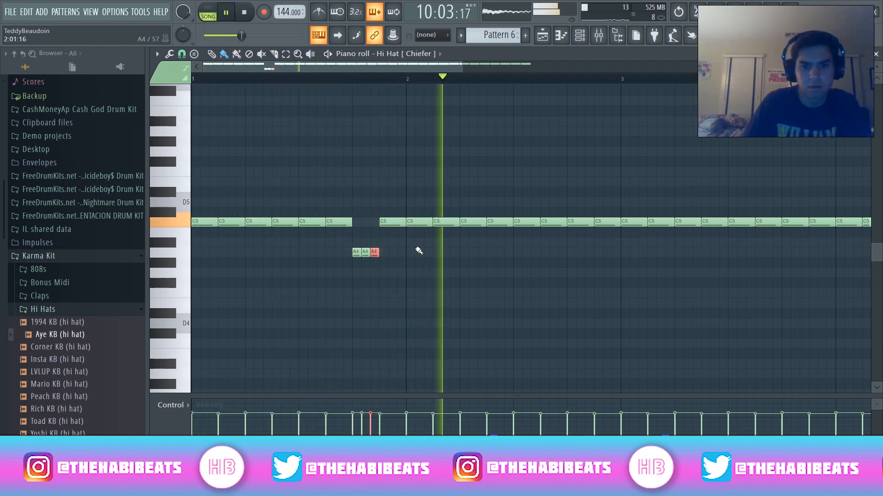
pyautogui.press('space')
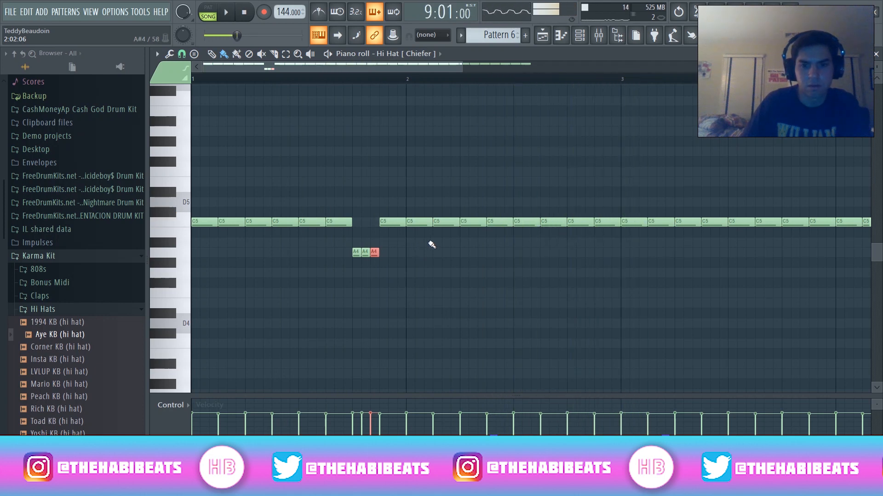
# Step: Use a finer snap to replace the C5 hi-hat note on step 5 of bar 2 with a roll of very short C5 notes
pyautogui.click(182, 55)
pyautogui.click(196, 126)
pyautogui.press('space')
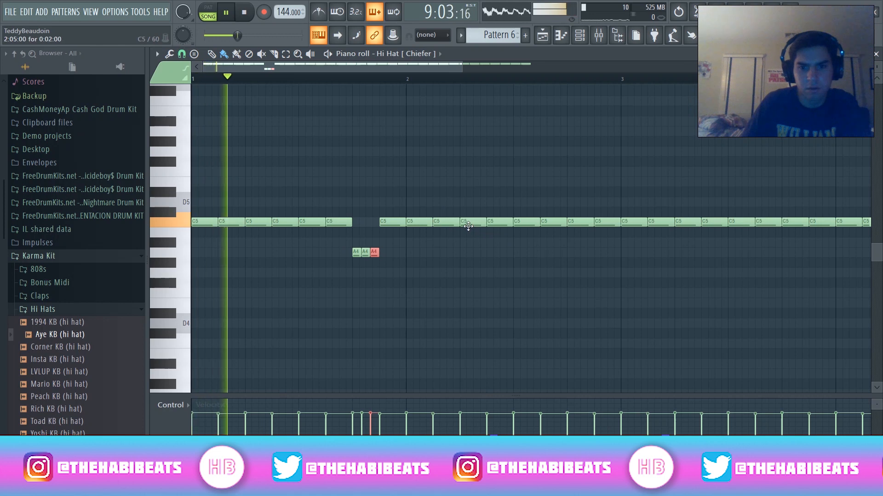
pyautogui.moveTo(473, 225); pyautogui.dragTo(461, 224)
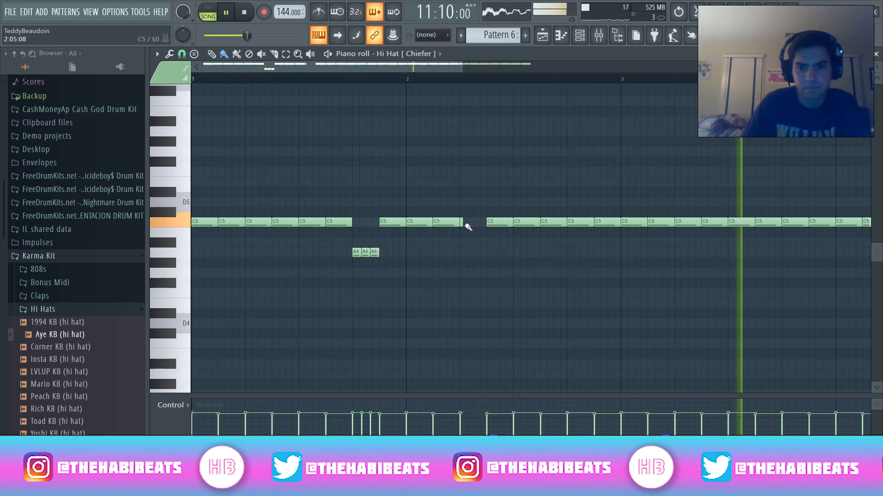
pyautogui.moveTo(467, 225); pyautogui.dragTo(484, 253)
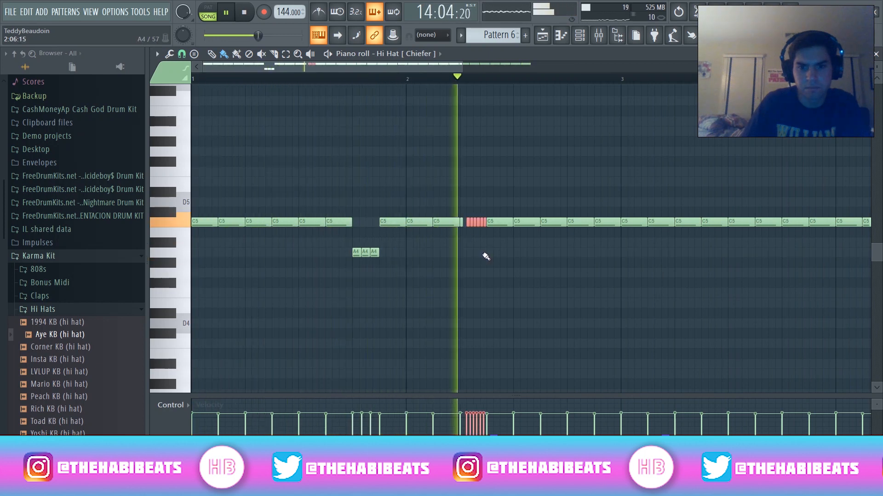
# Step: Replace the very short C5 roll notes after step 5 of bar 2 with descending short notes on B4, A#4 and A4
pyautogui.rightClick(481, 224)
pyautogui.rightClick(484, 224)
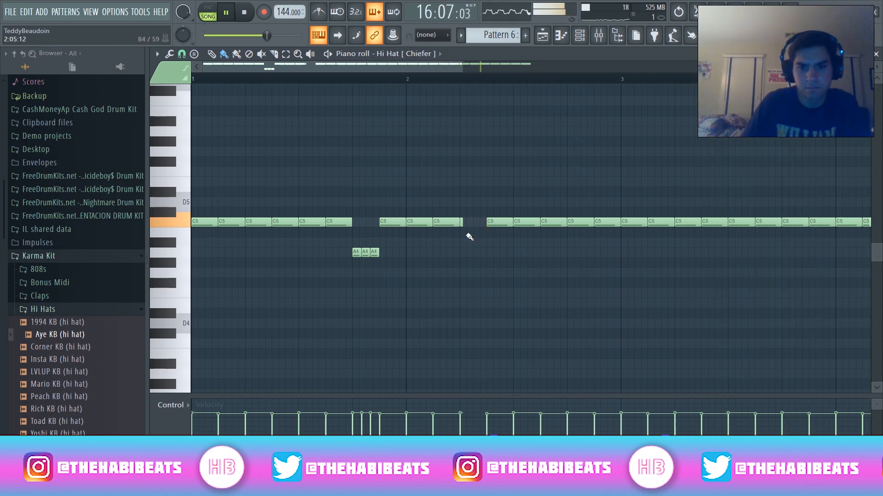
pyautogui.click(481, 252)
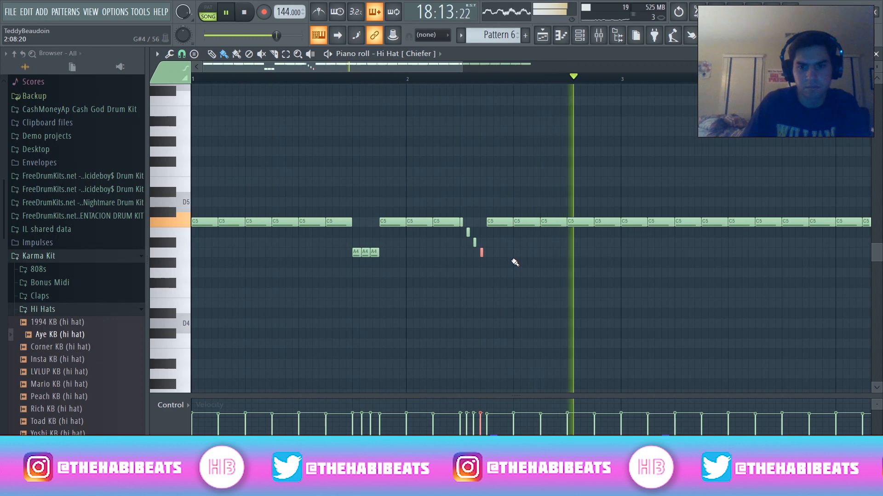
# Step: Replace the C5 hi-hat note on step 9 of bar 2 with a descending roll of short C5, B4, A#4 and A4 notes
pyautogui.rightClick(524, 225)
pyautogui.click(518, 222)
pyautogui.click(522, 232)
pyautogui.click(528, 252)
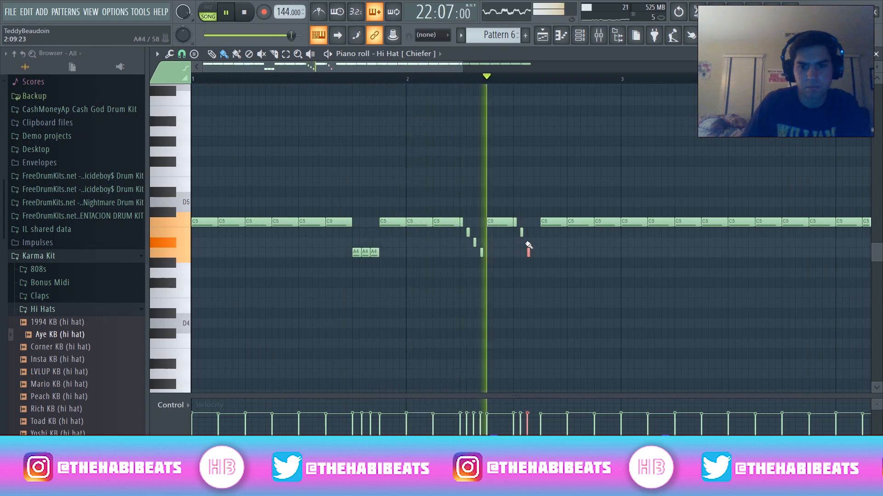
pyautogui.rightClick(529, 252)
pyautogui.click(529, 242)
pyautogui.click(538, 253)
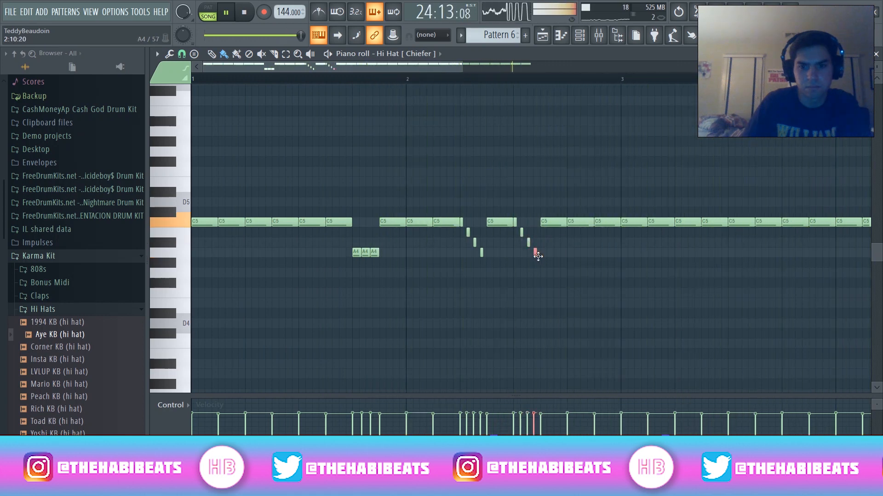
# Step: Replace the C5 hi-hat note on step 15 of bar 2 with three evenly spaced short C#5 notes, changing the snap size for the spacing
pyautogui.press('space')
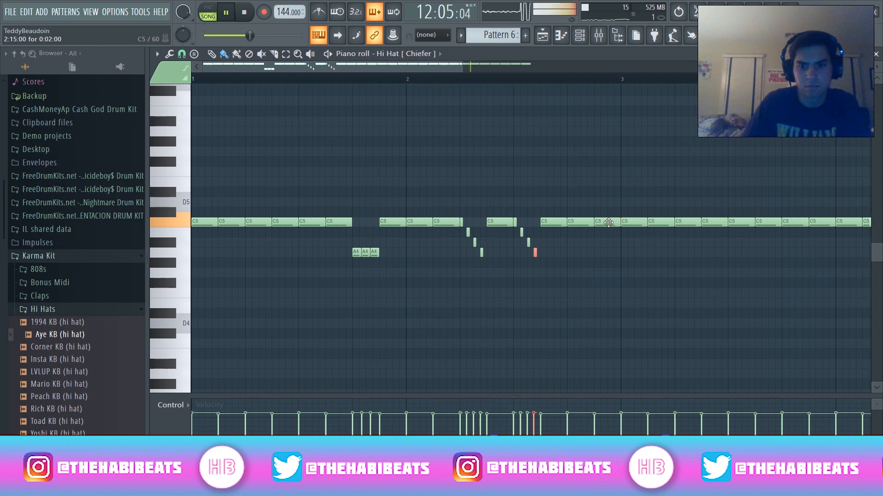
pyautogui.click(596, 212)
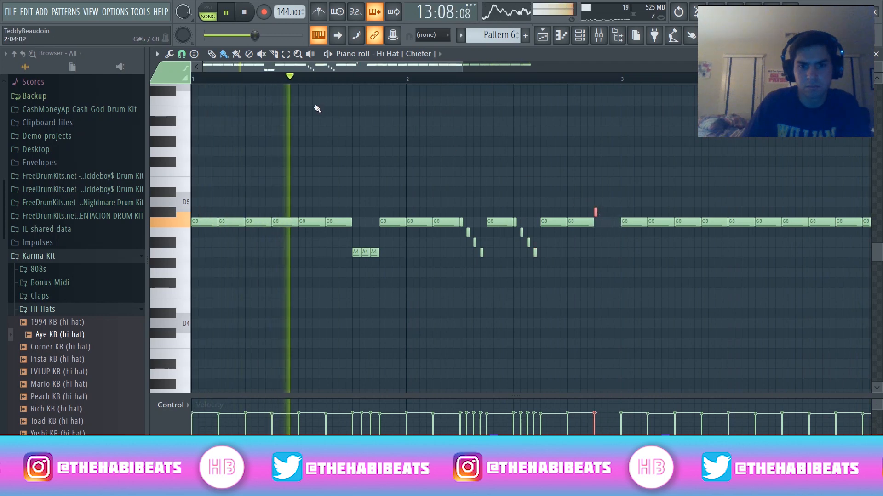
pyautogui.click(182, 54)
pyautogui.click(209, 136)
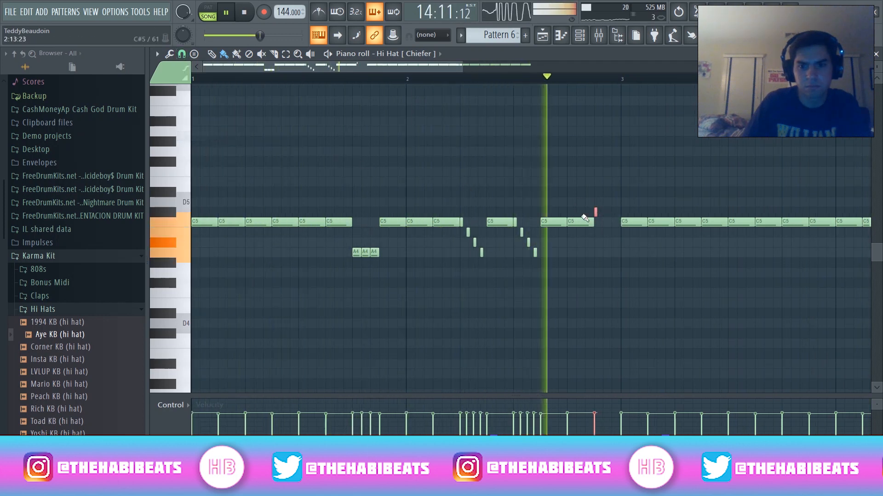
pyautogui.click(603, 212)
pyautogui.click(613, 213)
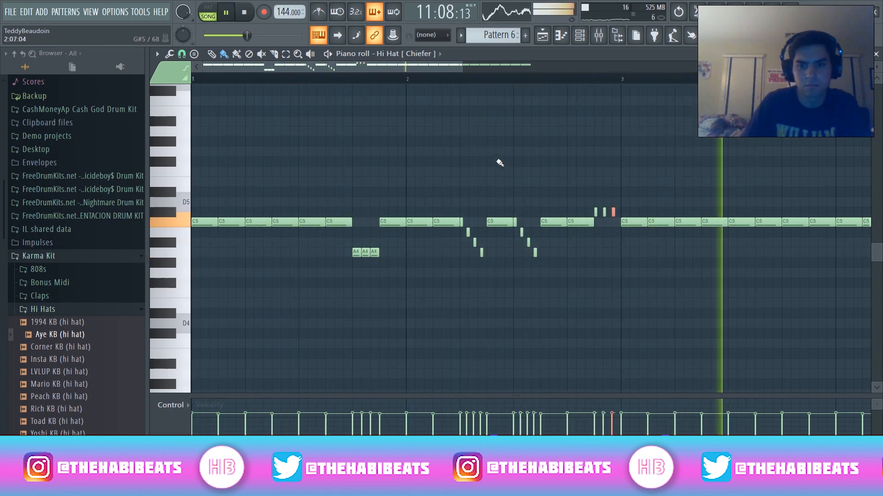
# Step: Select the three short C#5 notes at the end of bar 2 and transpose them down to A4
pyautogui.moveTo(645, 188); pyautogui.dragTo(581, 216)
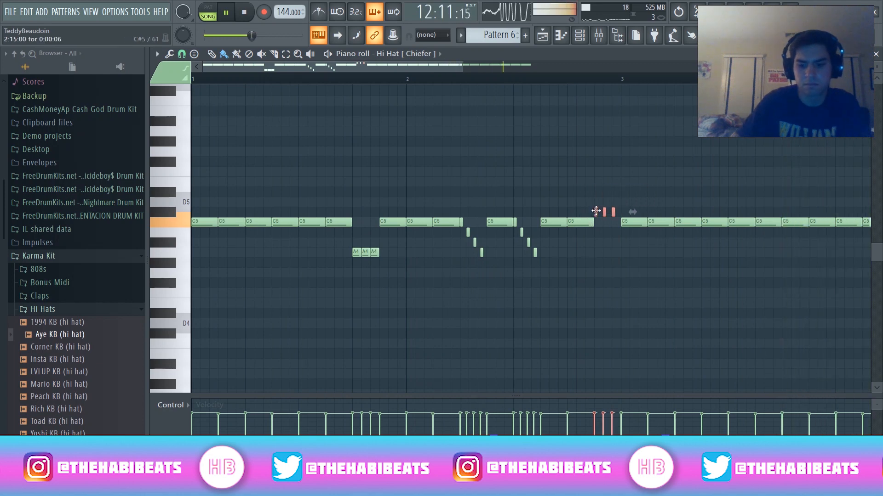
pyautogui.hotkey('shift', 'Down')
pyautogui.hotkey('shift', 'Down')
pyautogui.hotkey('shift', 'Down')
pyautogui.hotkey('shift', 'Down')
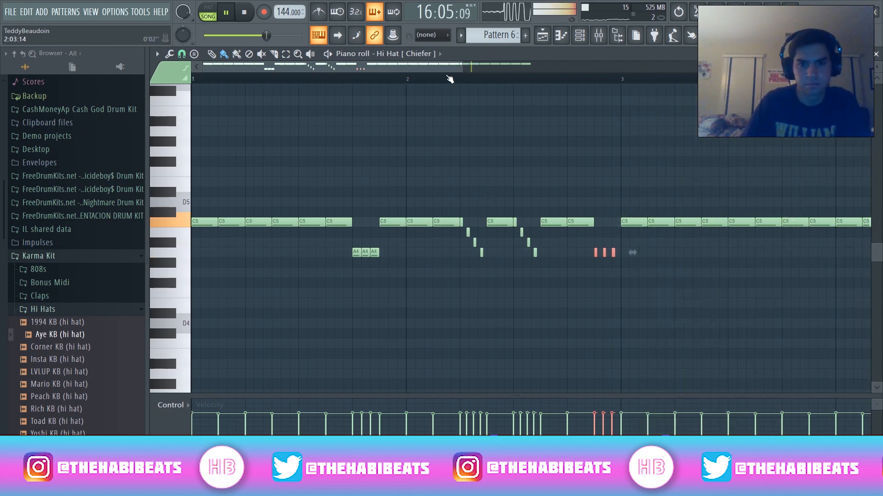
# Step: Clear the plain C5 notes from bar 3 onward and duplicate the two-bar hi-hat sequence to fill Pattern 6
pyautogui.moveTo(461, 64); pyautogui.dragTo(655, 66)
pyautogui.press('space')
pyautogui.moveTo(698, 223); pyautogui.dragTo(445, 223)
pyautogui.hotkey('ctrl', 'a')
pyautogui.hotkey('ctrl', 'b')
pyautogui.press('F7')
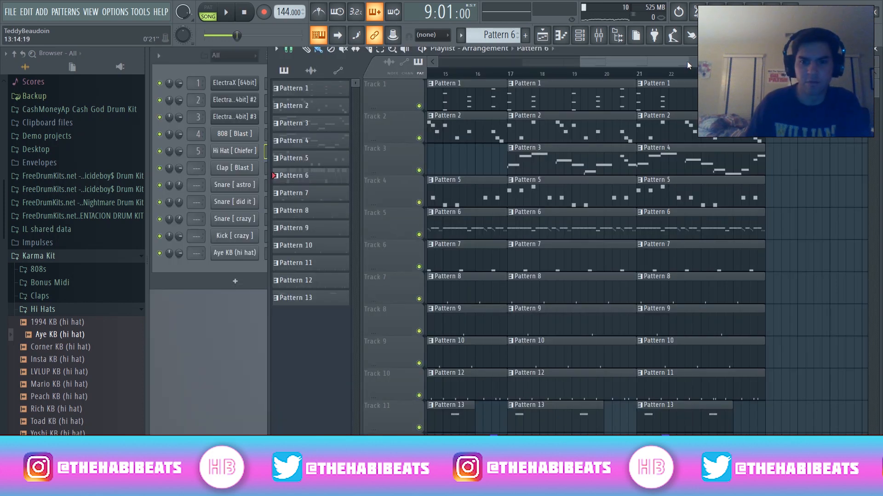
# Step: Mute Track 3 and add a fourth ElectraX [64bit] channel using the WavSupply - The Martianz - Euro bank
pyautogui.click(419, 171)
pyautogui.click(234, 282)
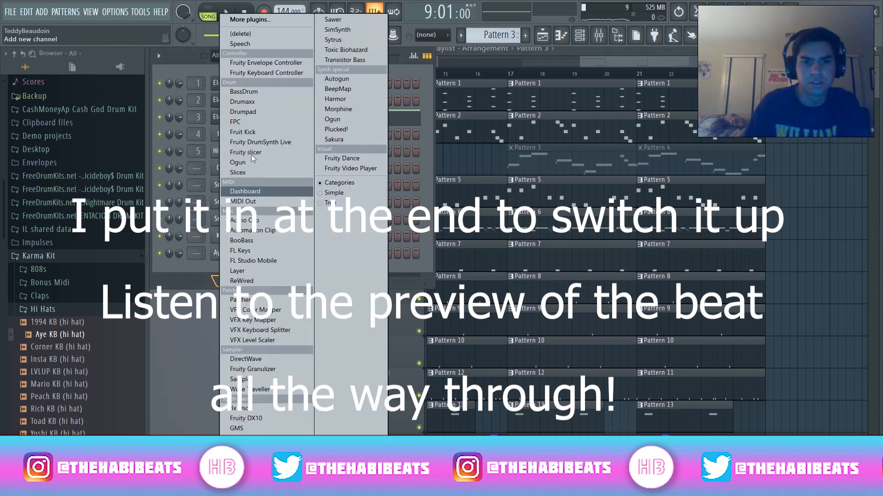
pyautogui.click(261, 20)
pyautogui.scroll(-5, 414, 339)
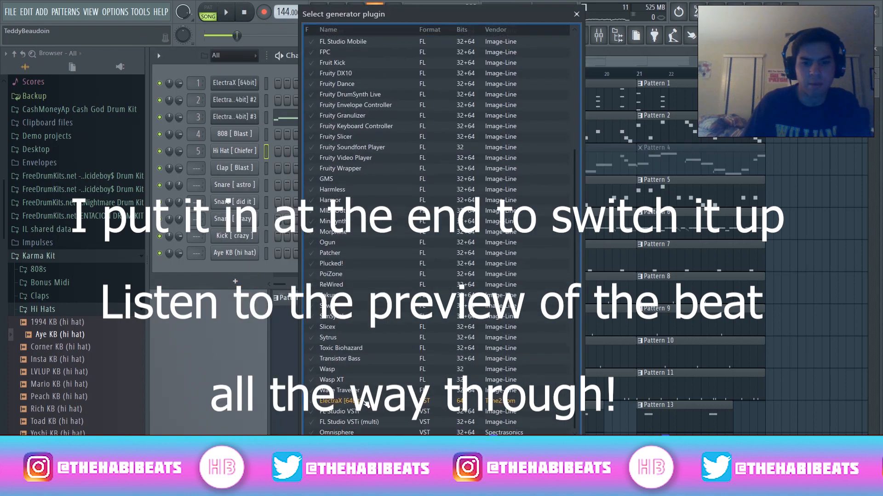
pyautogui.doubleClick(366, 401)
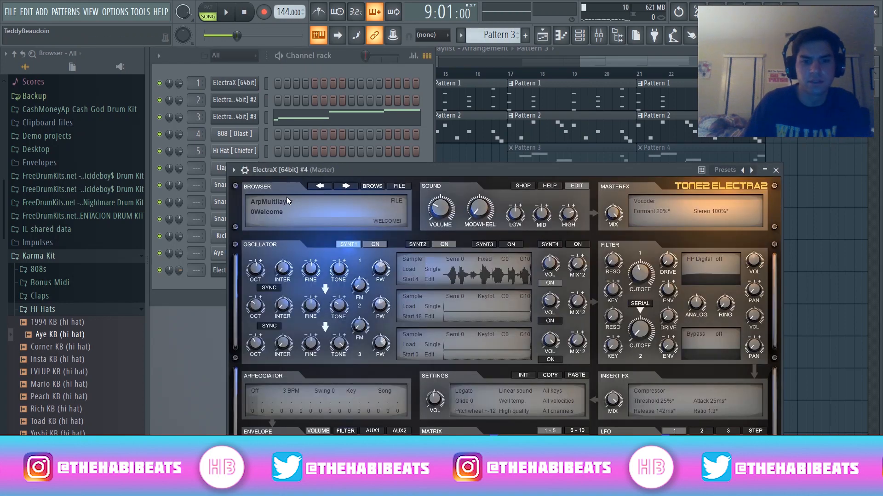
pyautogui.click(286, 197)
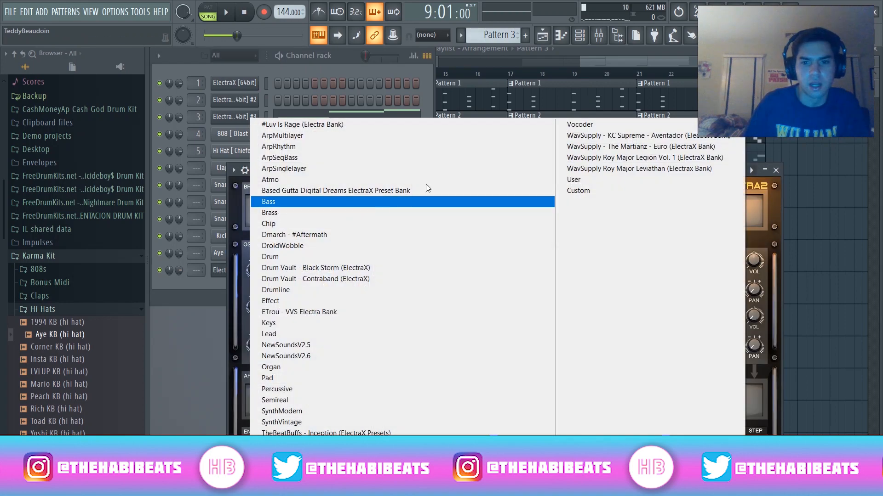
pyautogui.click(623, 146)
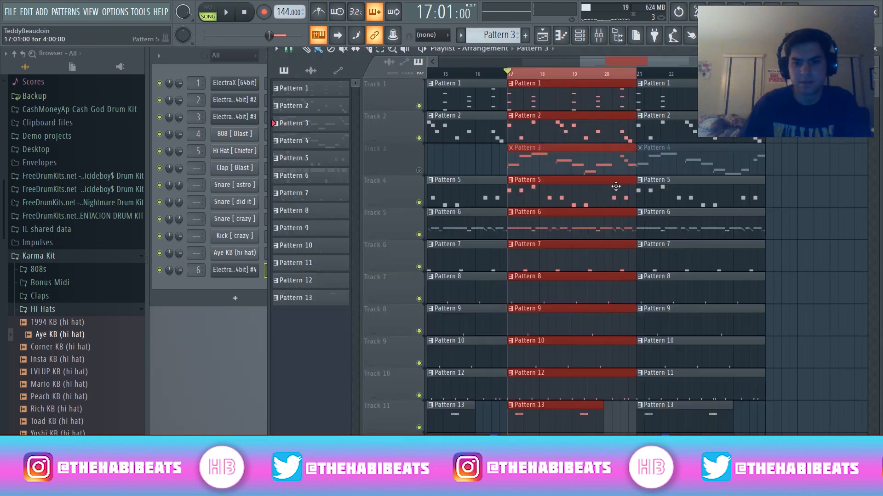
# Step: Create Pattern 14 and place it as a four-bar clip at bar 17 on Track 12, with that track enabled
pyautogui.scroll(-4, 614, 186)
pyautogui.click(525, 35)
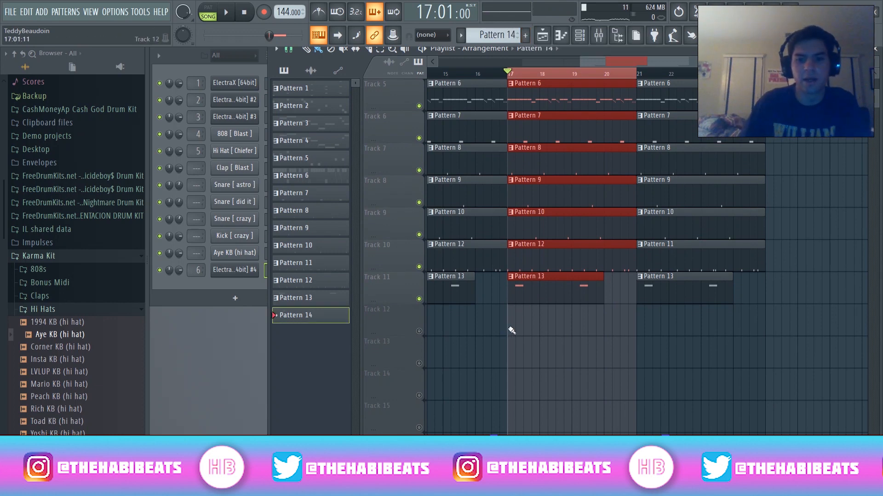
pyautogui.click(419, 331)
pyautogui.click(512, 333)
pyautogui.moveTo(539, 327); pyautogui.dragTo(635, 327)
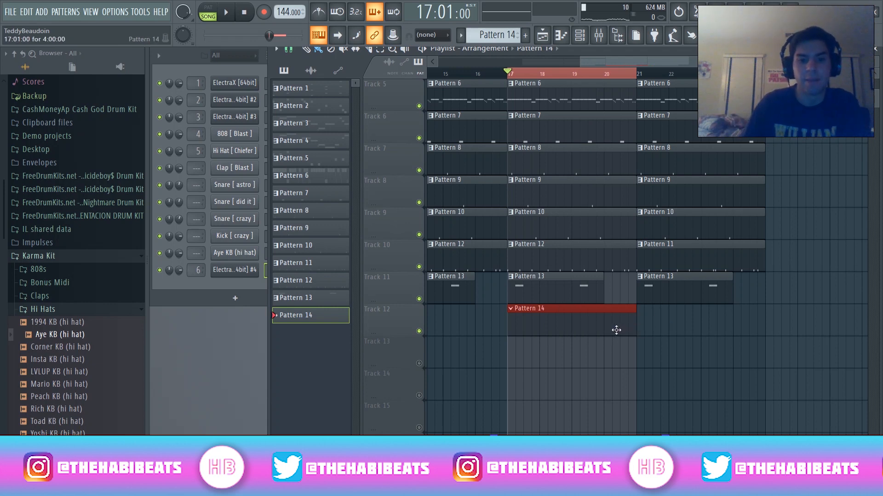
# Step: Draw a one-bar chord of D6, G6 and A#6 at the start of Pattern 14 for ElectraX [64bit] #4
pyautogui.click(559, 40)
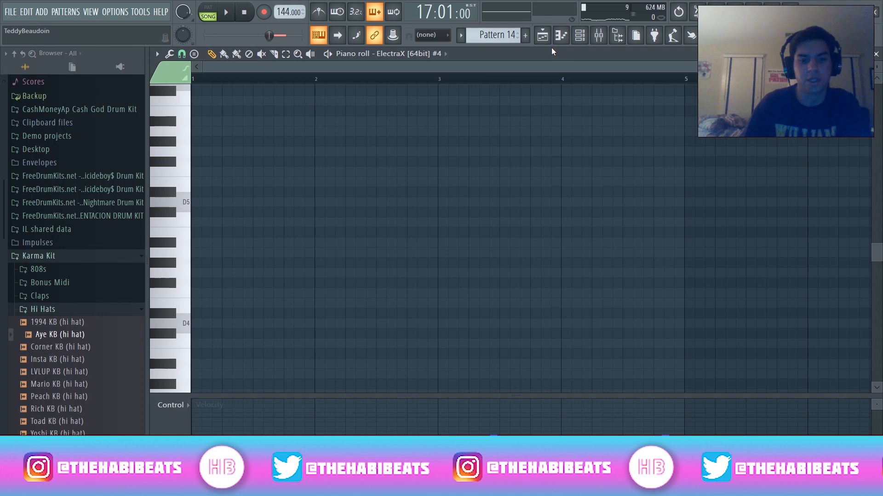
pyautogui.scroll(4, 329, 191)
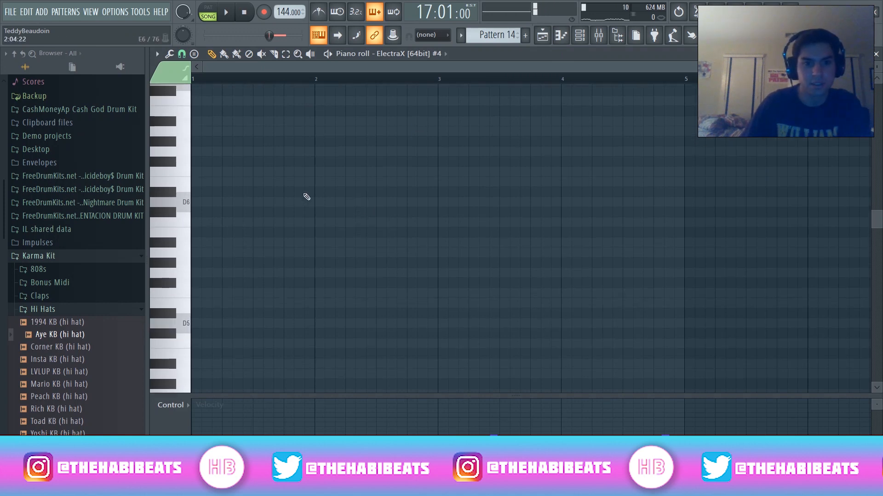
pyautogui.click(194, 202)
pyautogui.moveTo(193, 202); pyautogui.dragTo(318, 204)
pyautogui.click(233, 151)
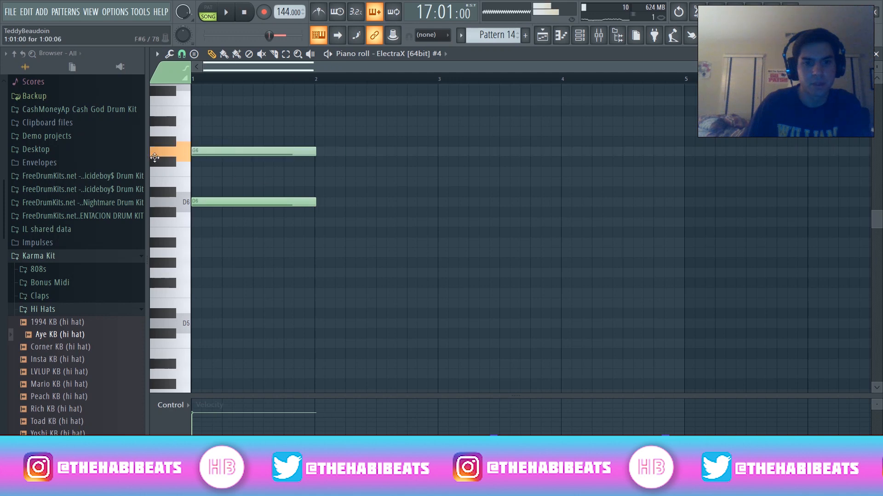
pyautogui.click(228, 121)
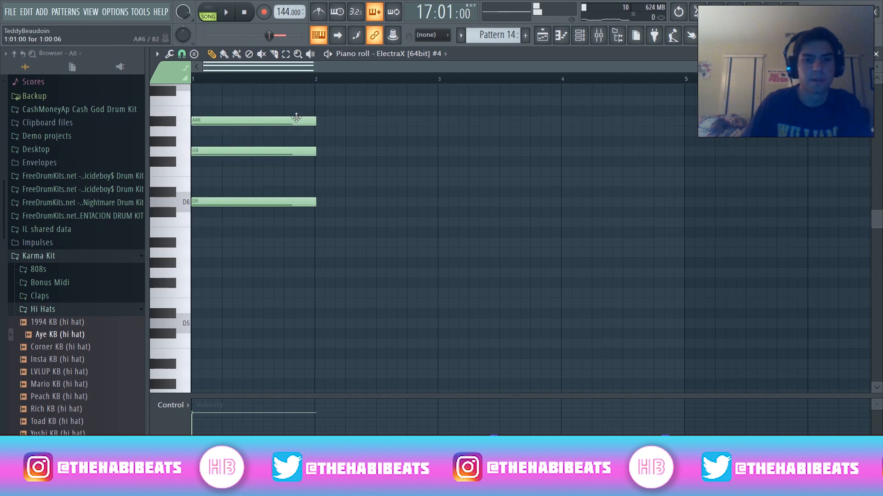
# Step: Extend all three chord notes in Pattern 14 to four bars and play the section
pyautogui.press('space')
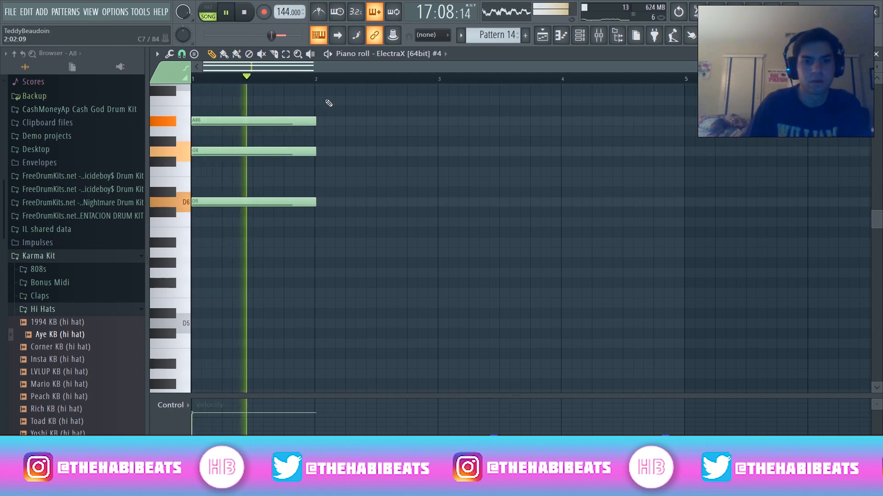
pyautogui.hotkey('ctrl', 'a')
pyautogui.moveTo(313, 122); pyautogui.dragTo(681, 122)
pyautogui.press('space')
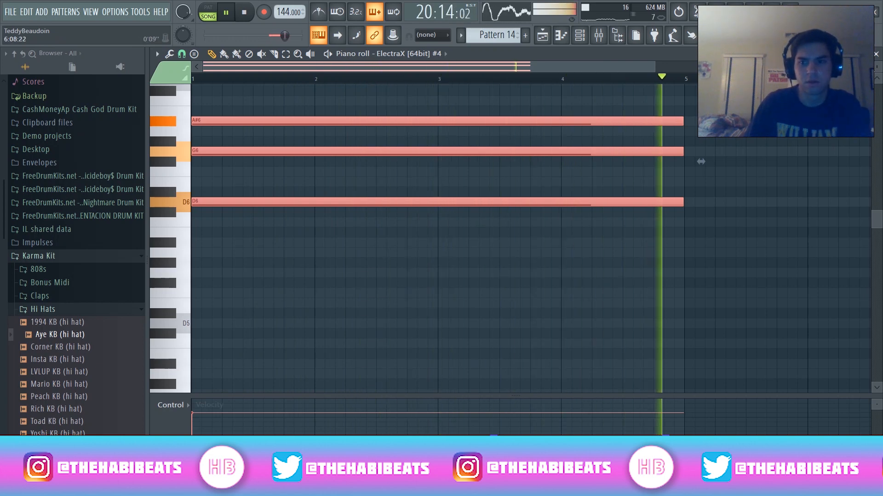
# Step: Place a second Pattern 14 clip at bar 21 on Track 12 in the playlist
pyautogui.click(875, 54)
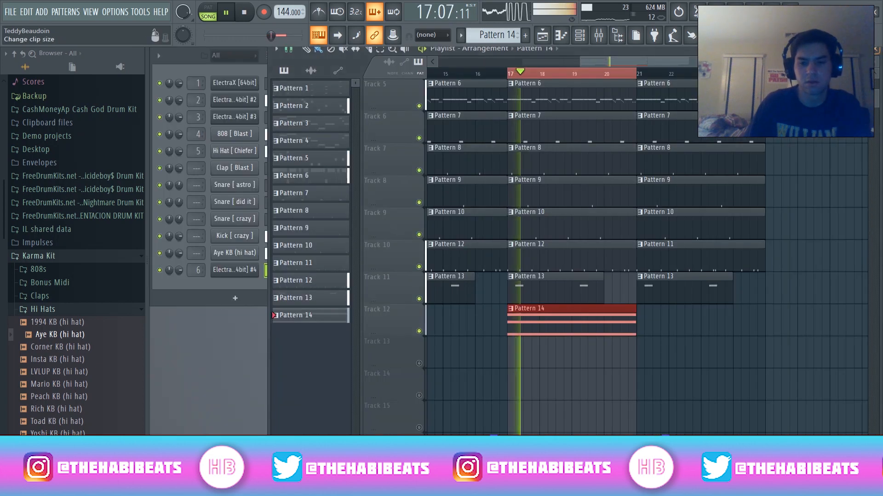
pyautogui.click(644, 326)
pyautogui.scroll(2, 627, 148)
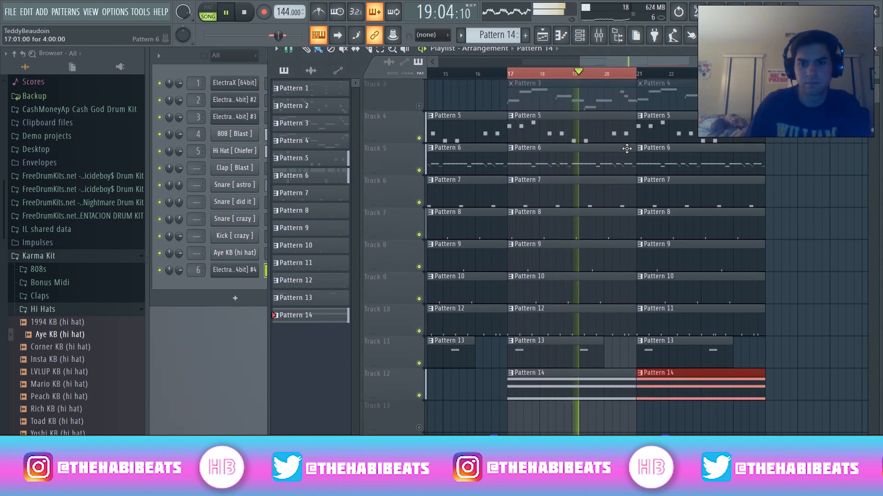
pyautogui.scroll(2, 627, 148)
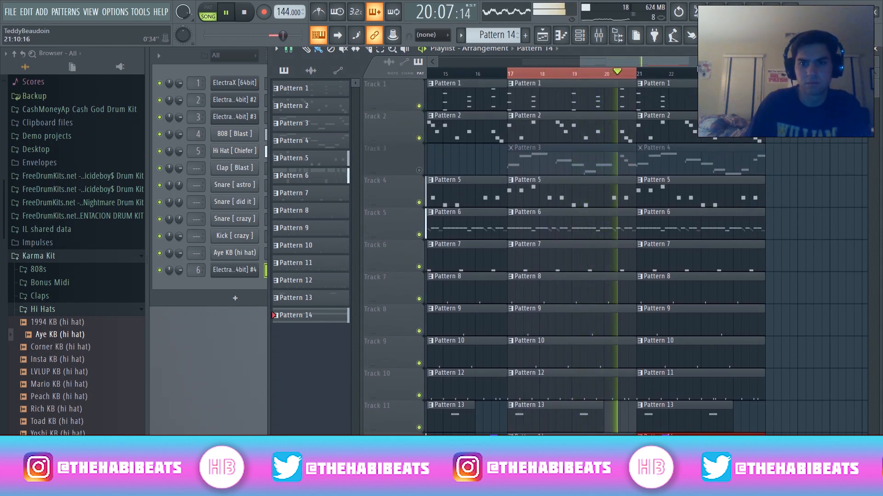
# Step: Stop playback, clear the time selection over bars 17 to 20 and return to the start of the arrangement
pyautogui.press('space')
pyautogui.moveTo(639, 75); pyautogui.dragTo(510, 82)
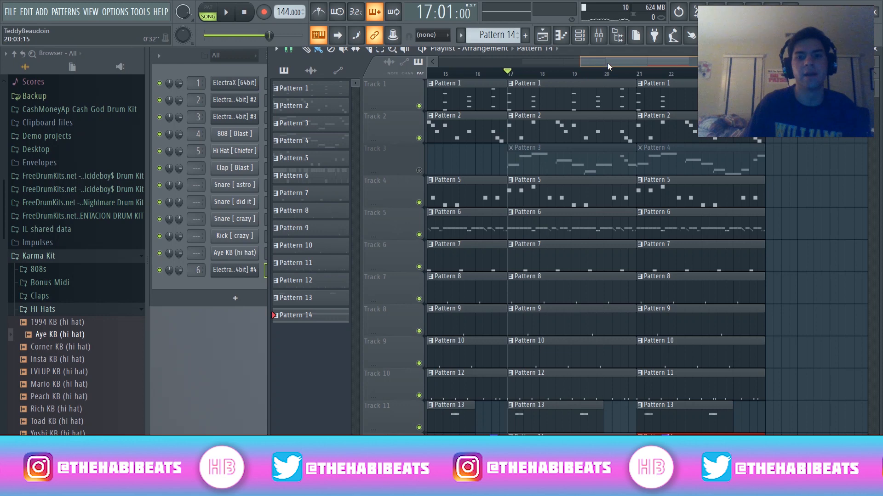
pyautogui.hscroll(-1, 610, 61)
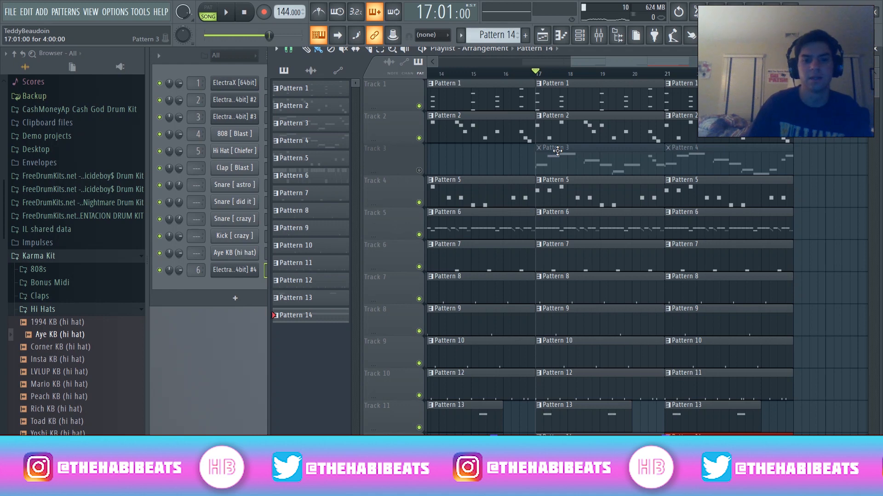
pyautogui.moveTo(579, 63); pyautogui.dragTo(425, 68)
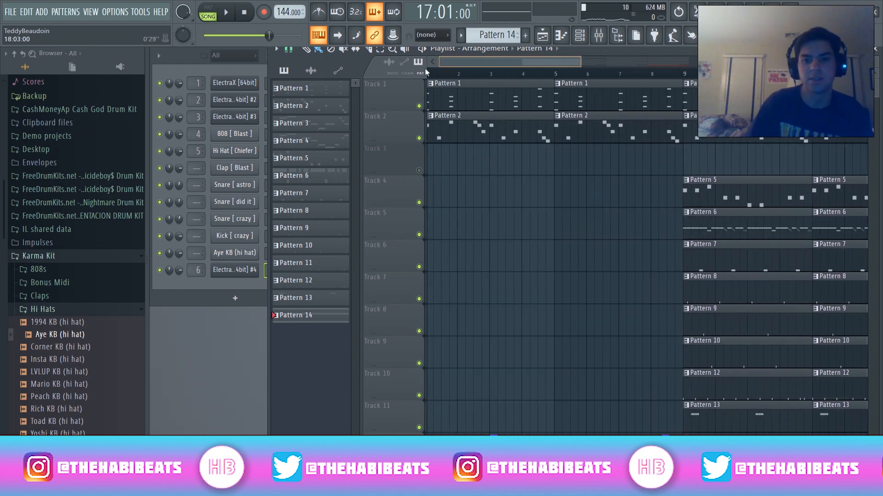